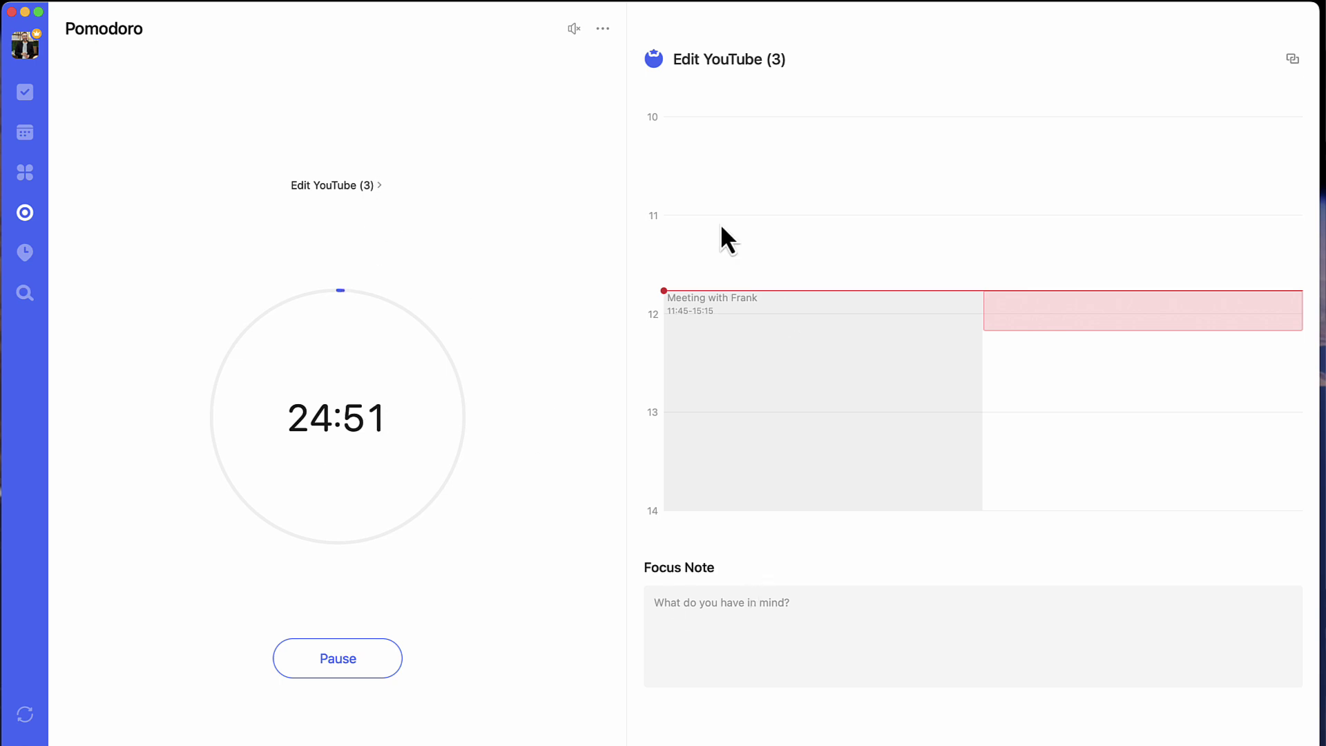
Step: In the Habit tracker, check in today's Run 3KM and the second Meditate habit
{"action": "left_click", "coordinate": [26, 91]}
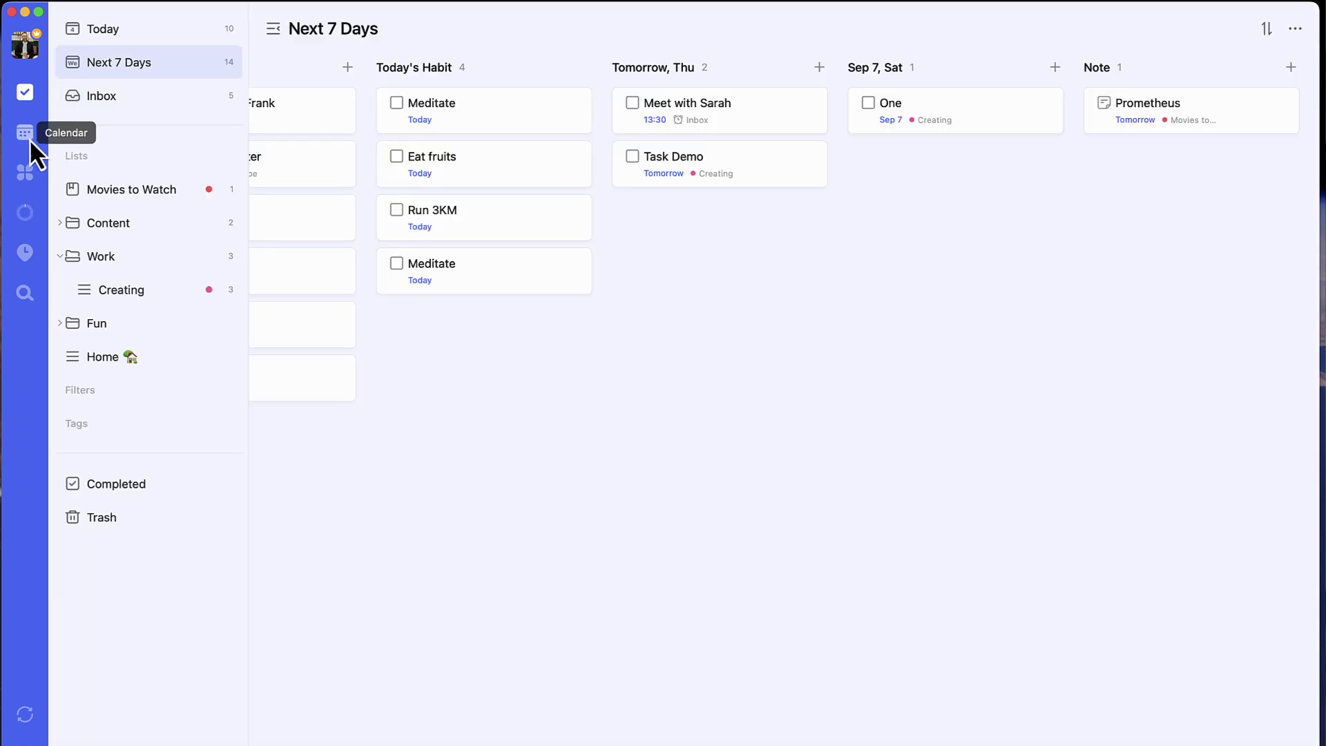
{"action": "left_click", "coordinate": [25, 252]}
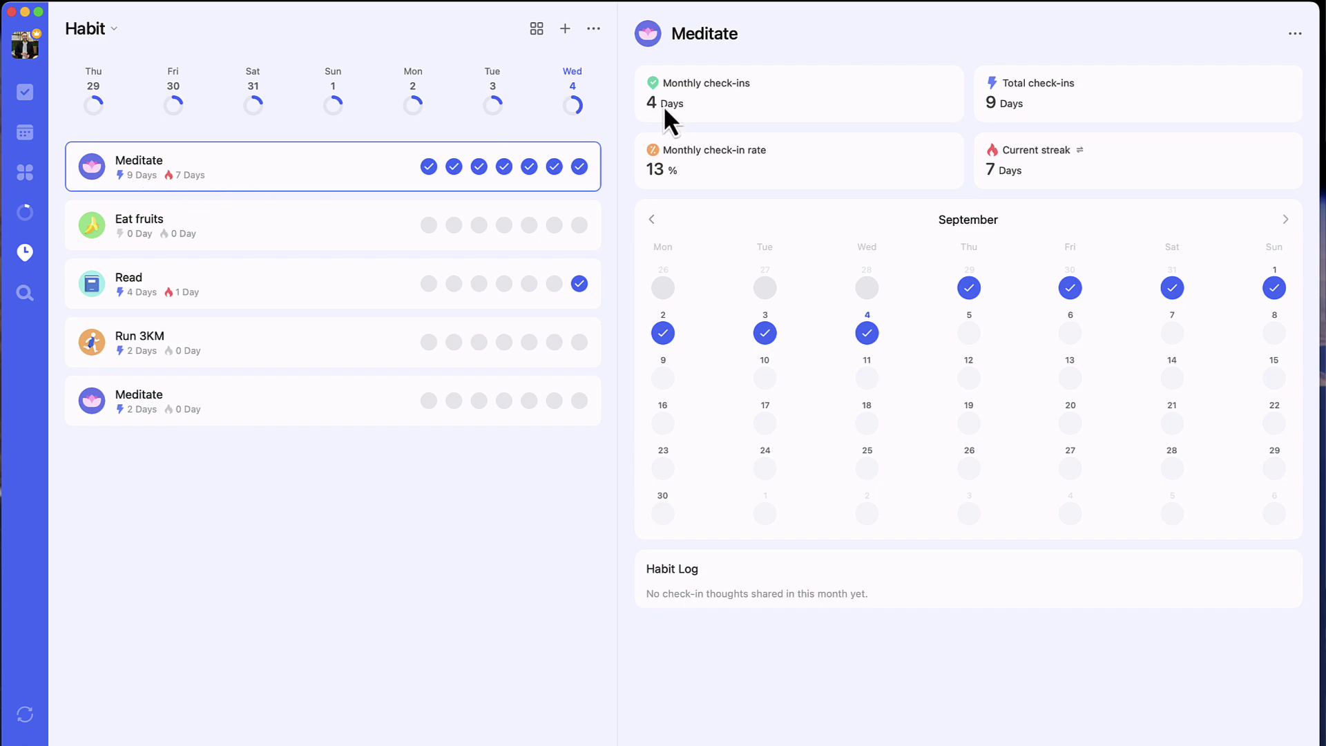
{"action": "left_click", "coordinate": [579, 342]}
{"action": "left_click", "coordinate": [554, 401]}
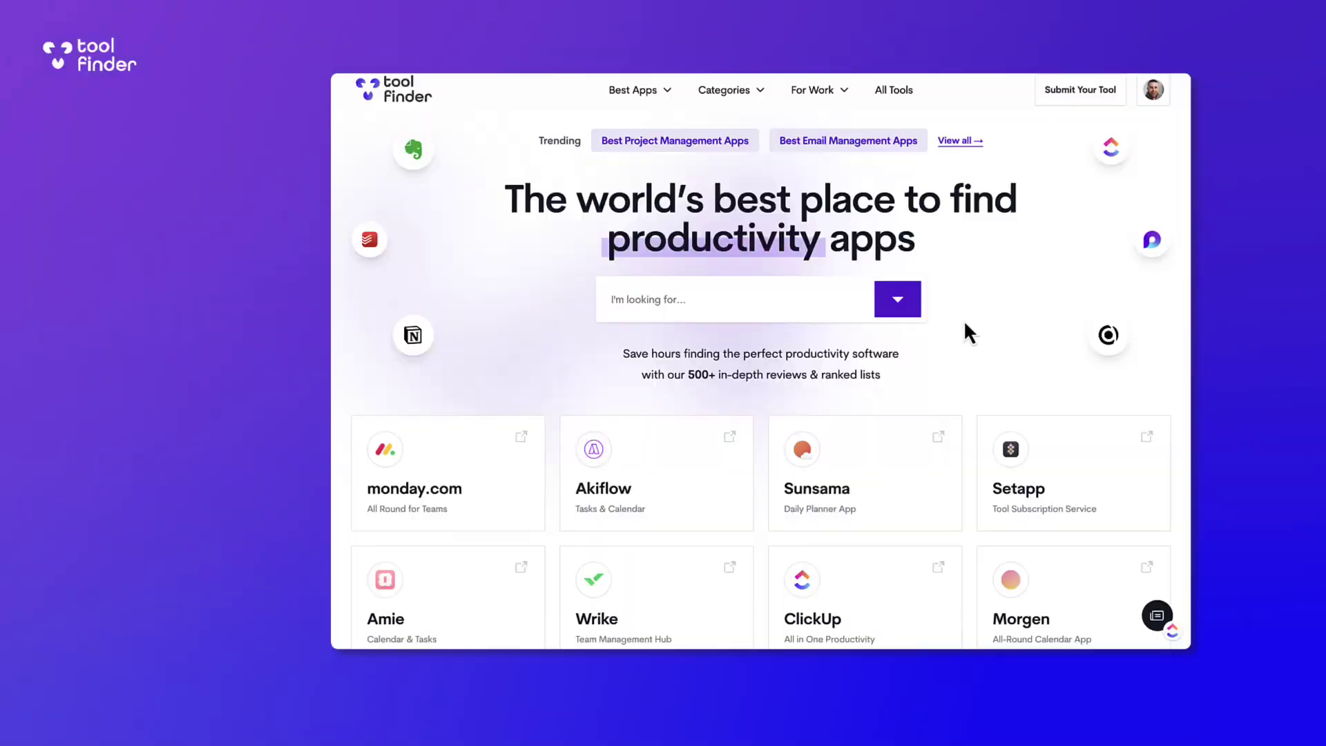
Step: Open Tool Finder's Sunsama review and scroll down to its design ratings
{"action": "scroll", "coordinate": [832, 429], "scroll_direction": "down", "scroll_amount": 5}
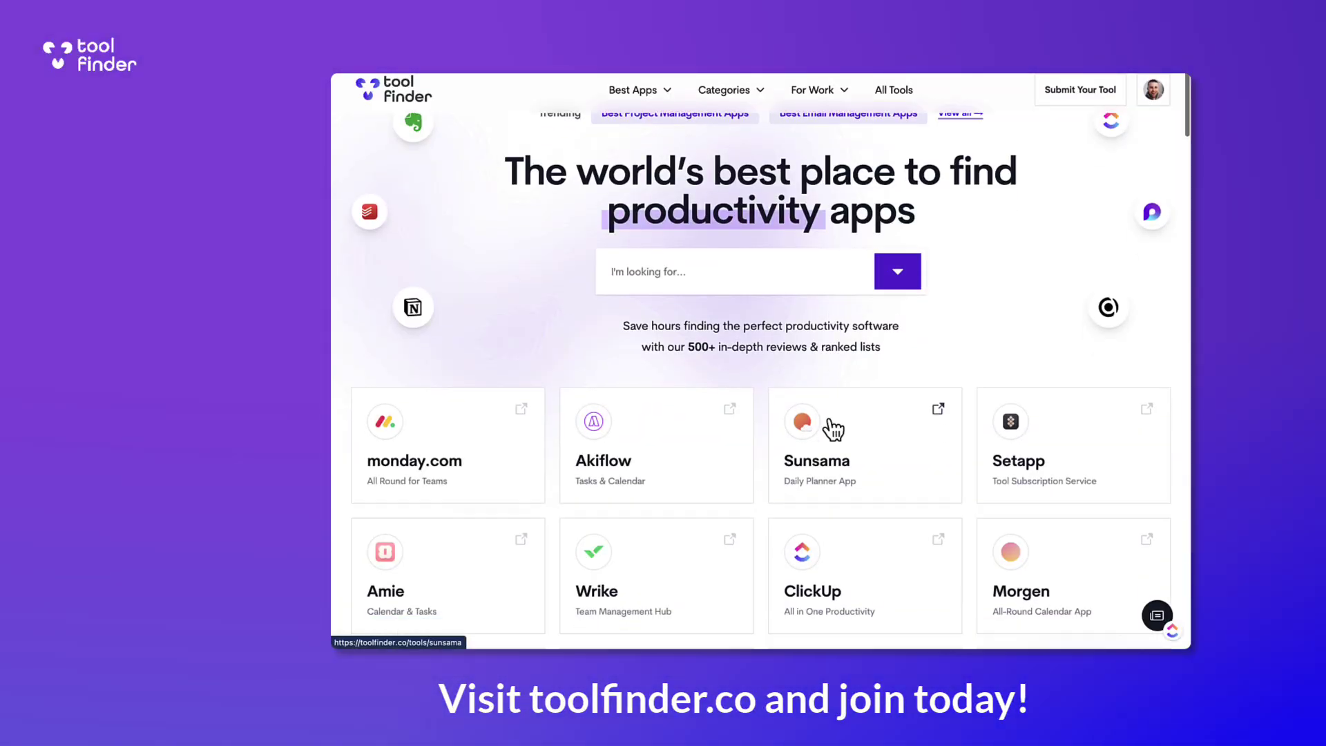
{"action": "left_click", "coordinate": [864, 327]}
{"action": "scroll", "coordinate": [953, 256], "scroll_direction": "down", "scroll_amount": 15}
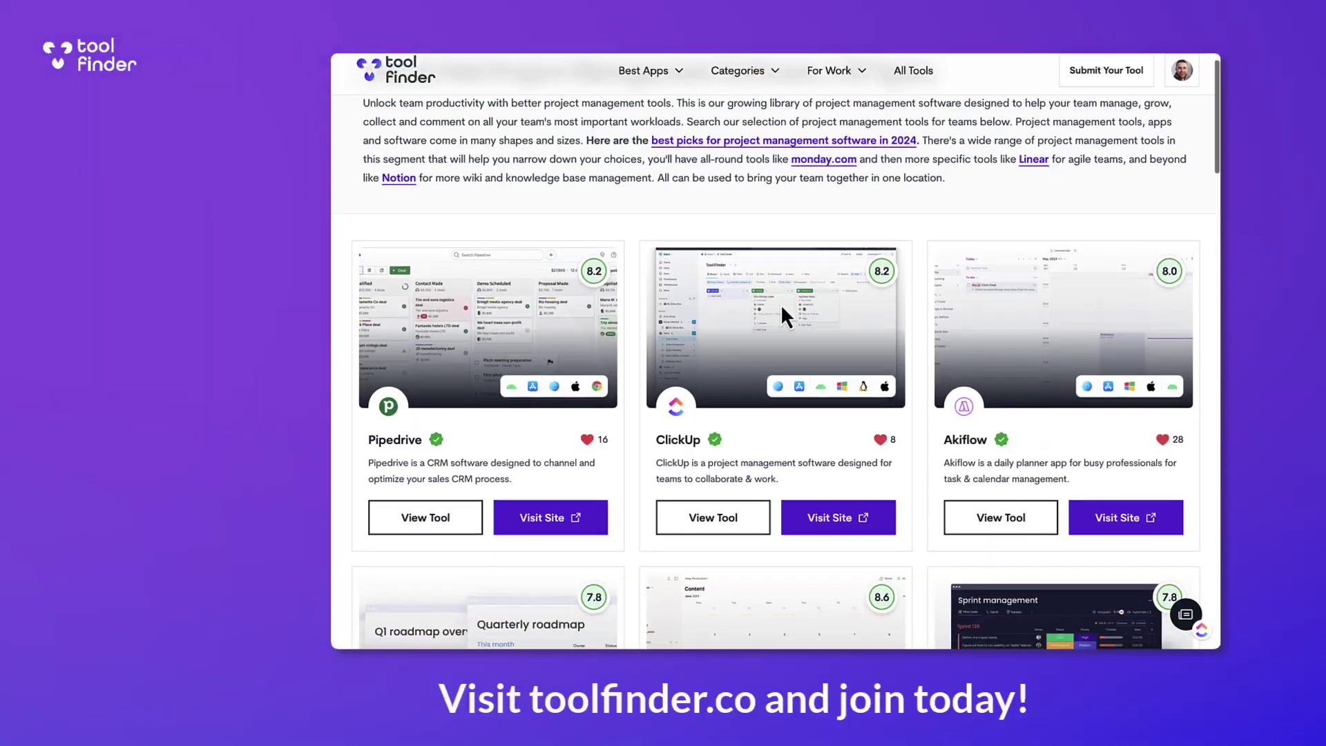
{"action": "scroll", "coordinate": [781, 304], "scroll_direction": "down", "scroll_amount": 10}
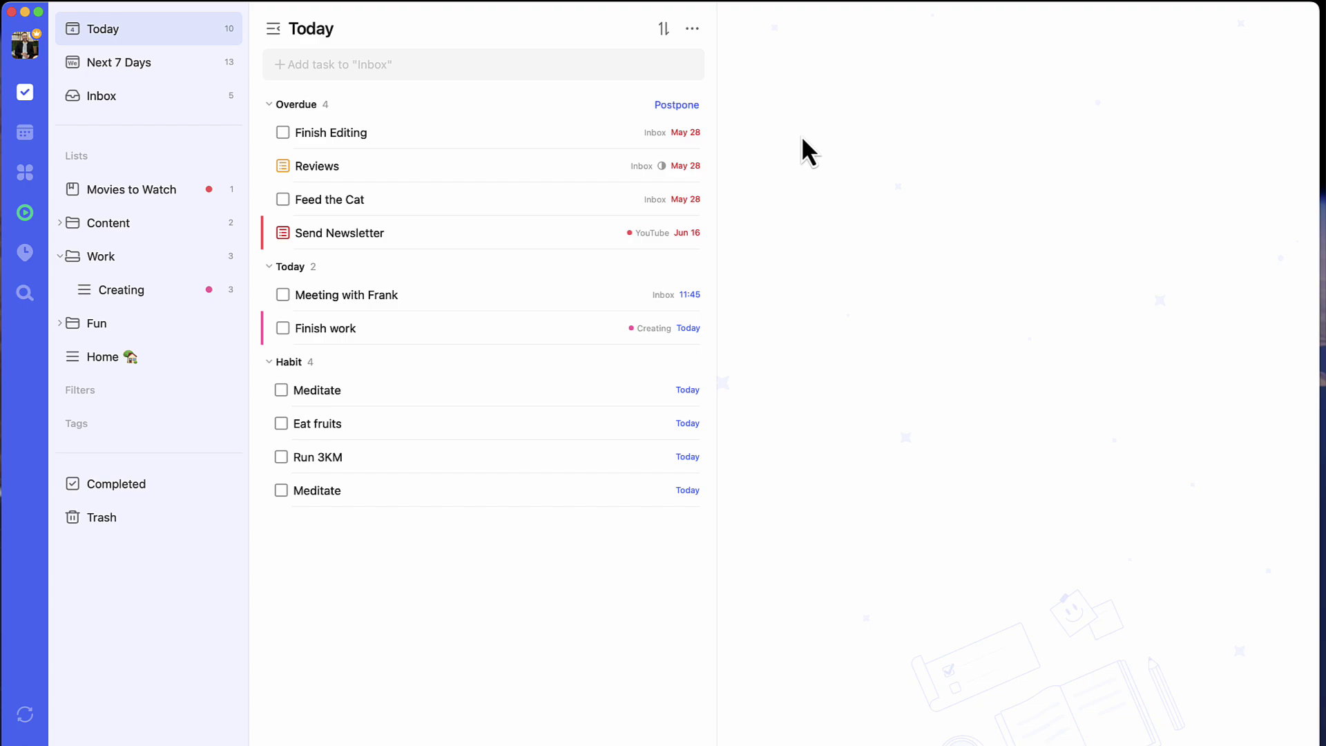
Step: Switch between the Next 7 Days and Inbox lists and look over the Inbox view options
{"action": "left_click", "coordinate": [159, 65]}
{"action": "left_click", "coordinate": [157, 93]}
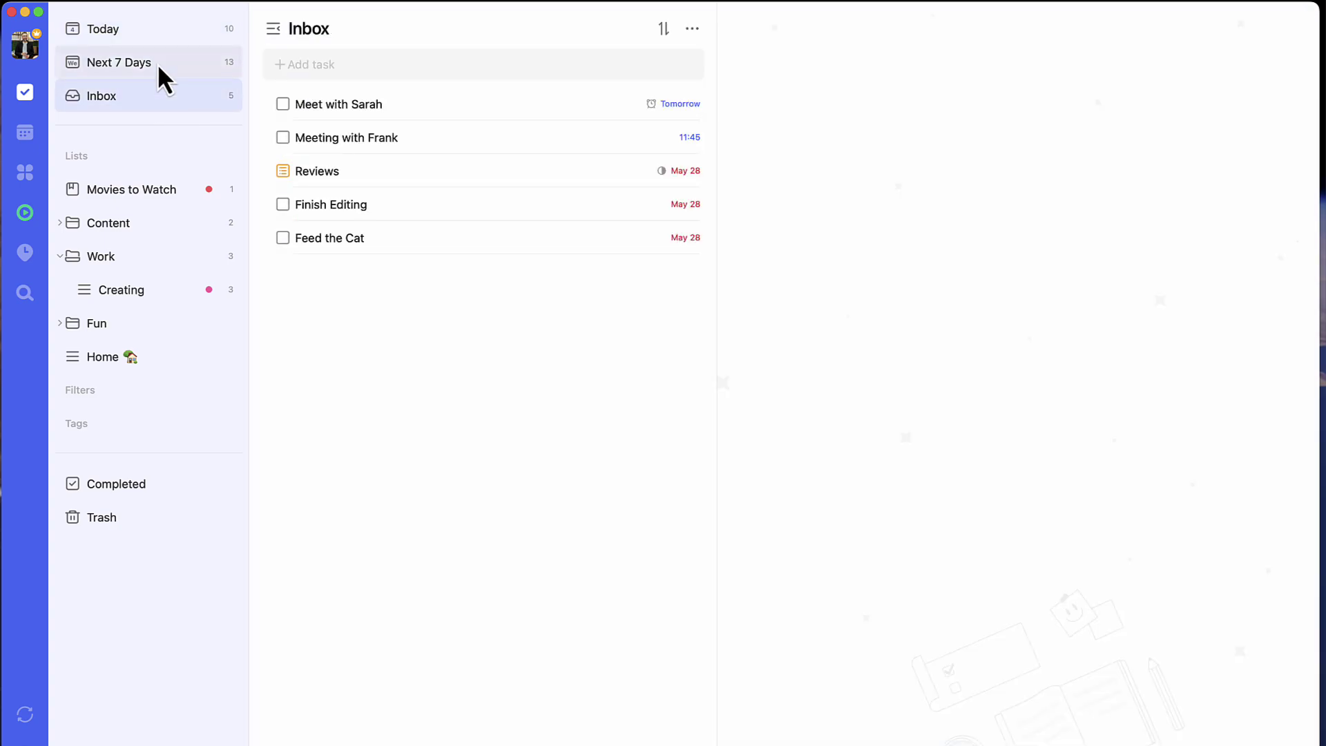
{"action": "left_click", "coordinate": [158, 64]}
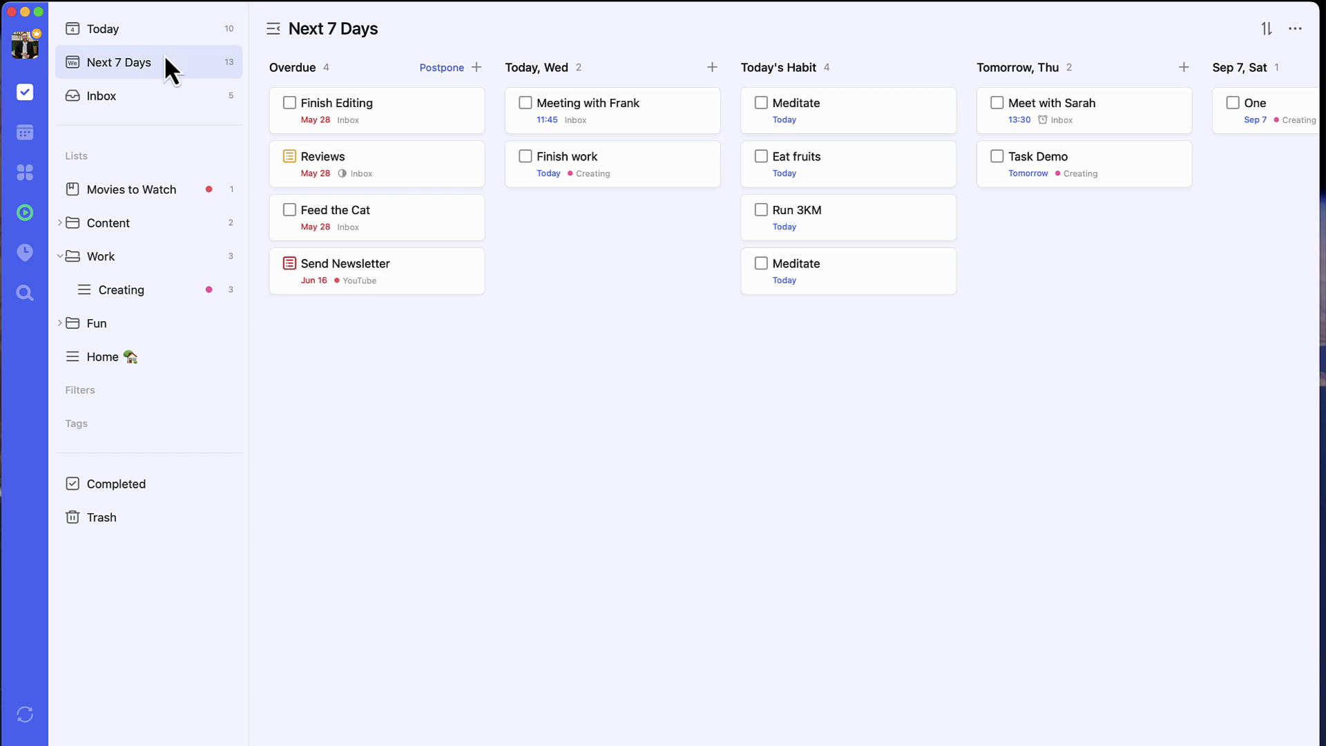
{"action": "left_click", "coordinate": [163, 92]}
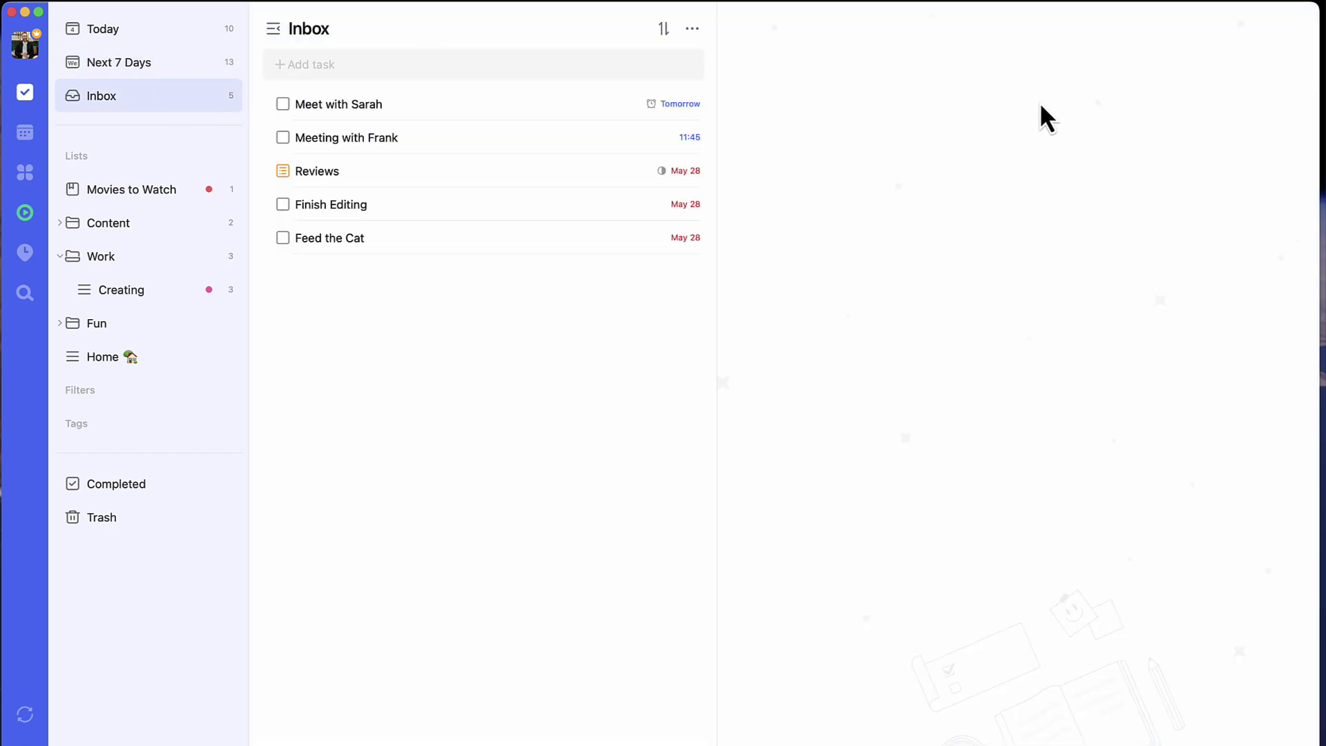
{"action": "left_click", "coordinate": [692, 29]}
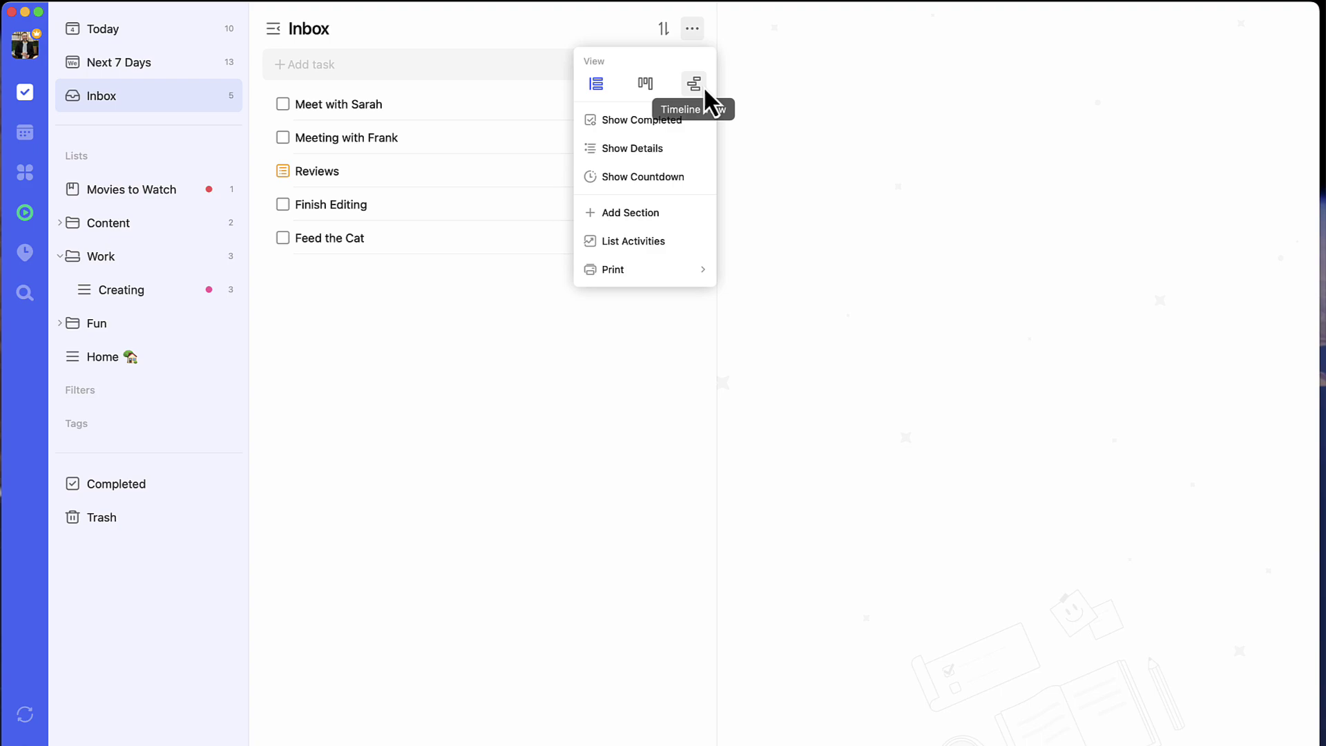
{"action": "left_click", "coordinate": [595, 36]}
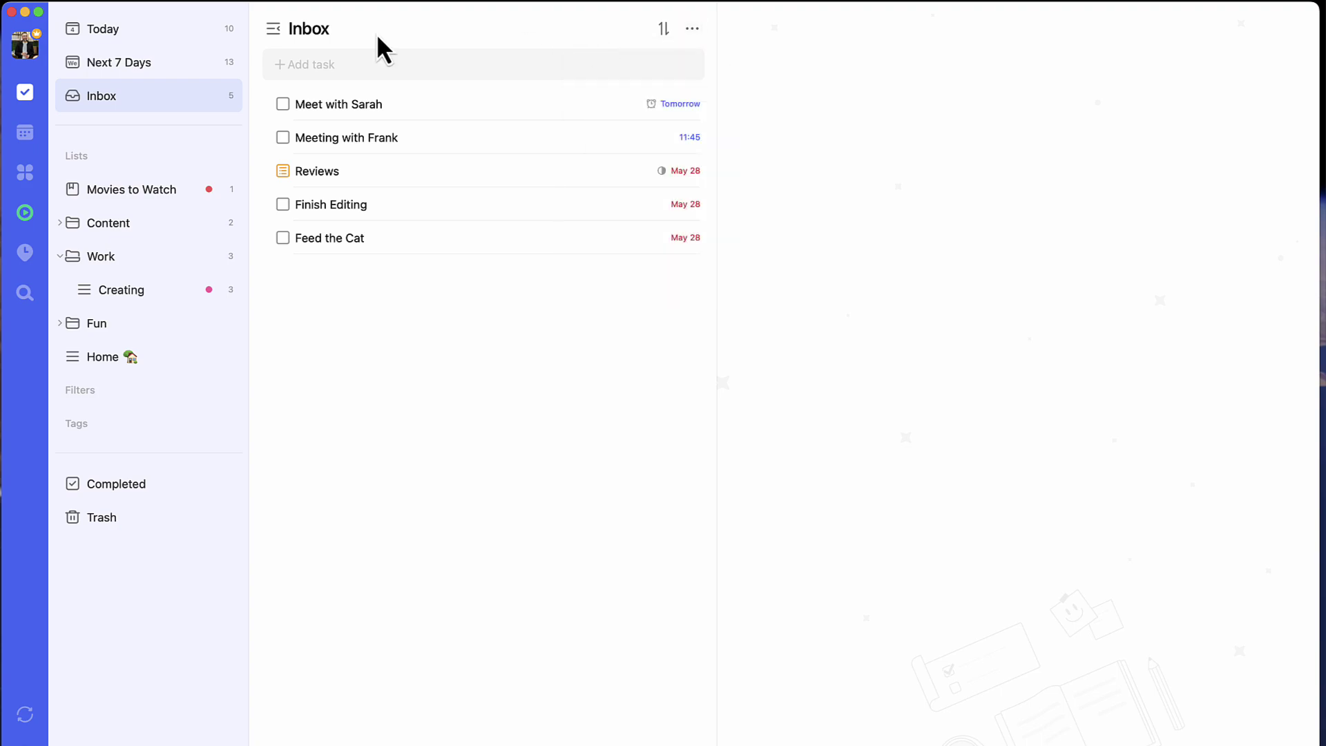
Step: Scroll the Next 7 Days board, then open the overdue Finish Editing task from Today
{"action": "left_click", "coordinate": [206, 64]}
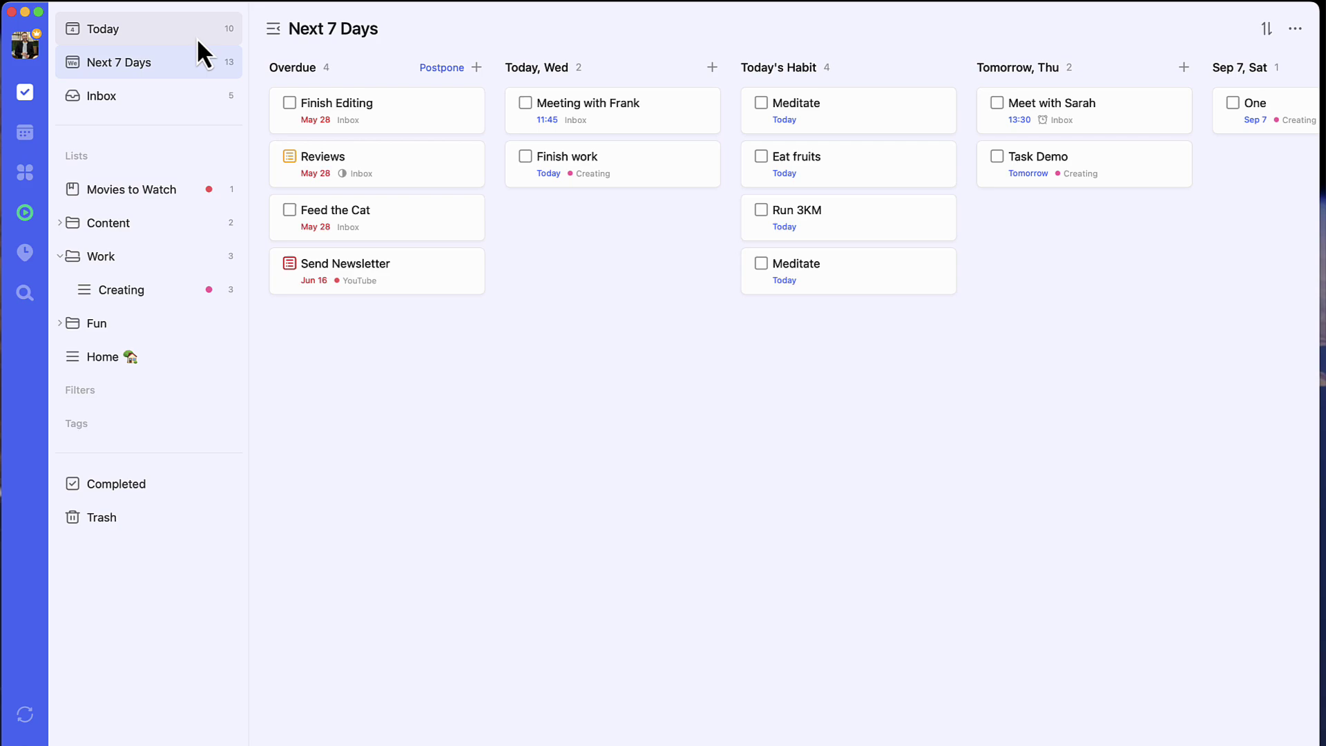
{"action": "scroll", "coordinate": [808, 185], "scroll_direction": "right", "scroll_amount": 5}
{"action": "scroll", "coordinate": [808, 185], "scroll_direction": "left", "scroll_amount": 5}
{"action": "left_click", "coordinate": [199, 33]}
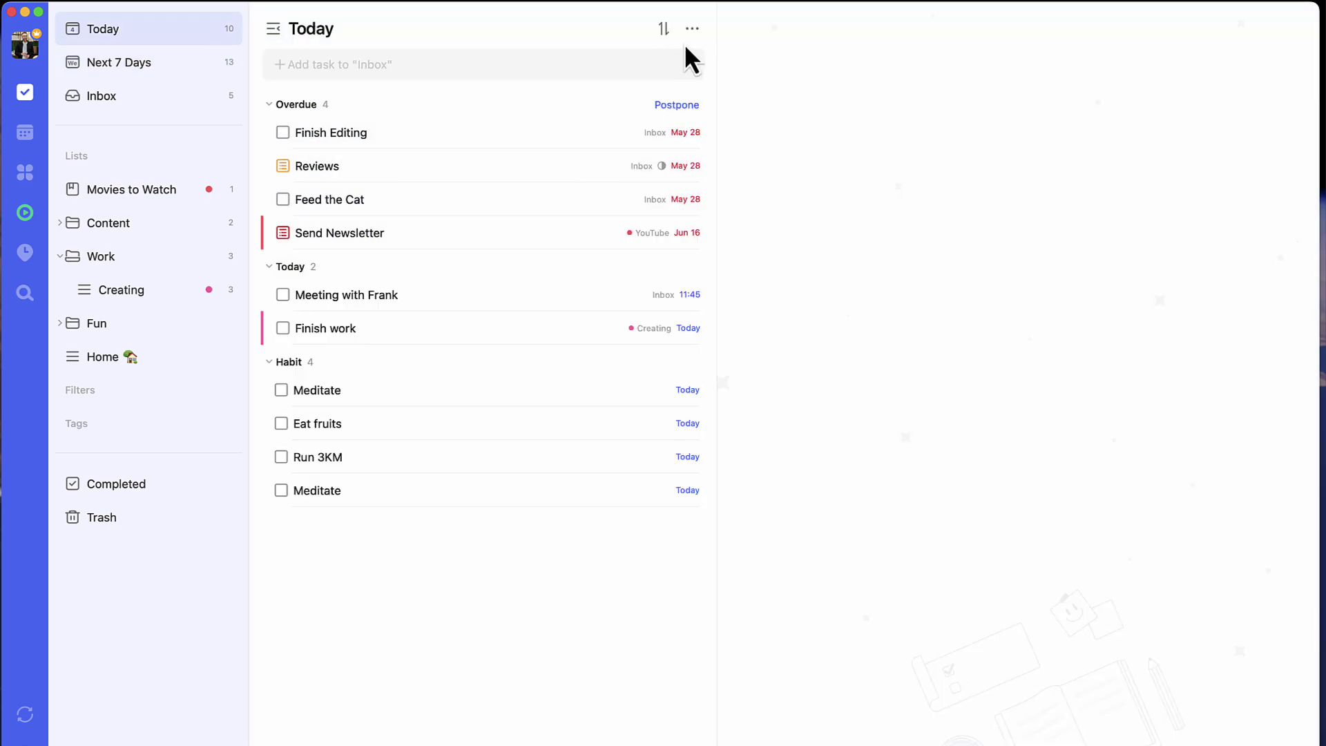
{"action": "left_click", "coordinate": [550, 131]}
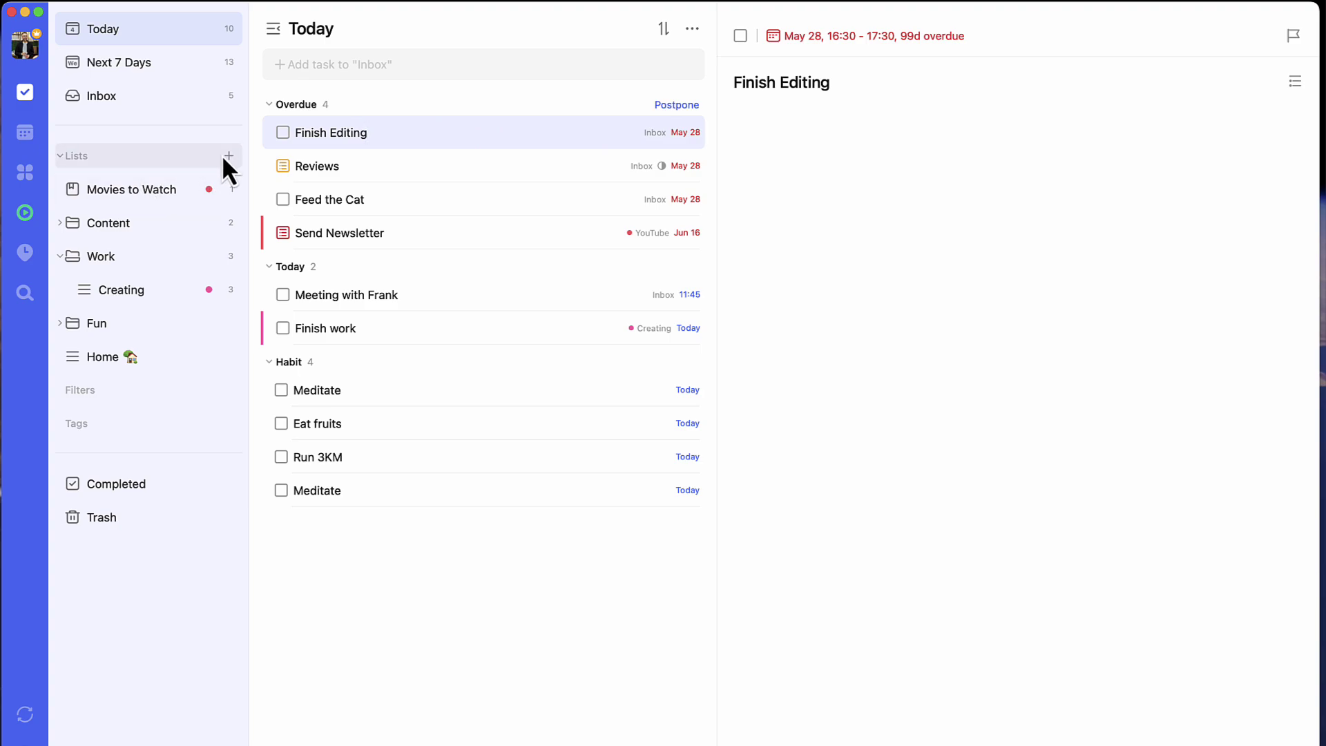
{"action": "left_click", "coordinate": [225, 157]}
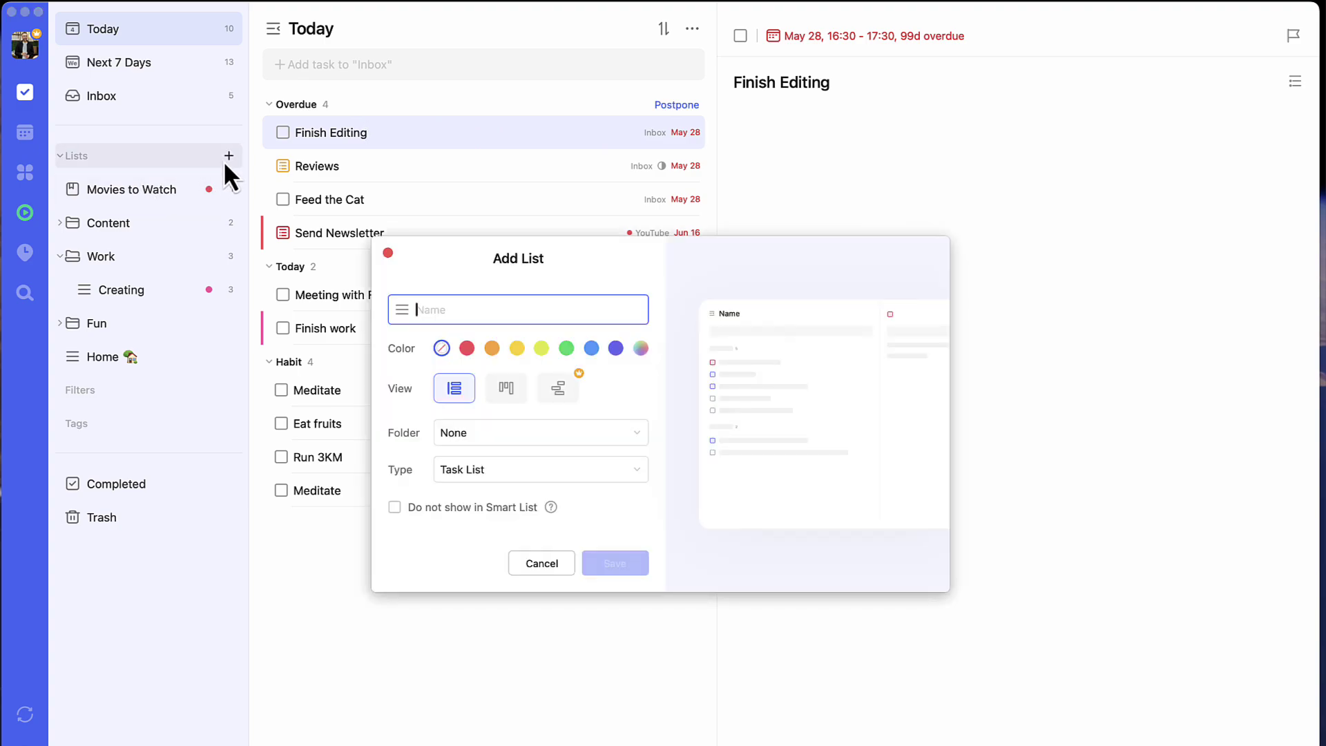
{"action": "left_click", "coordinate": [500, 384]}
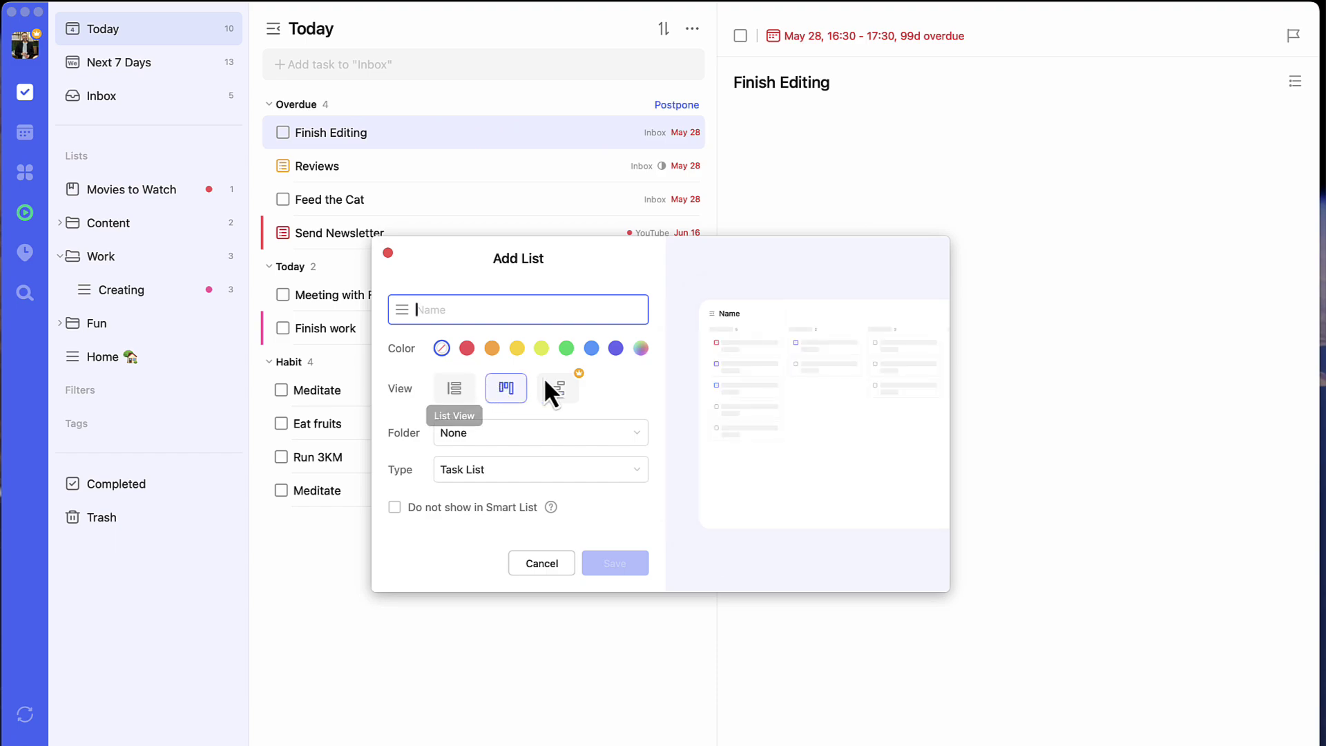
{"action": "left_click", "coordinate": [561, 379]}
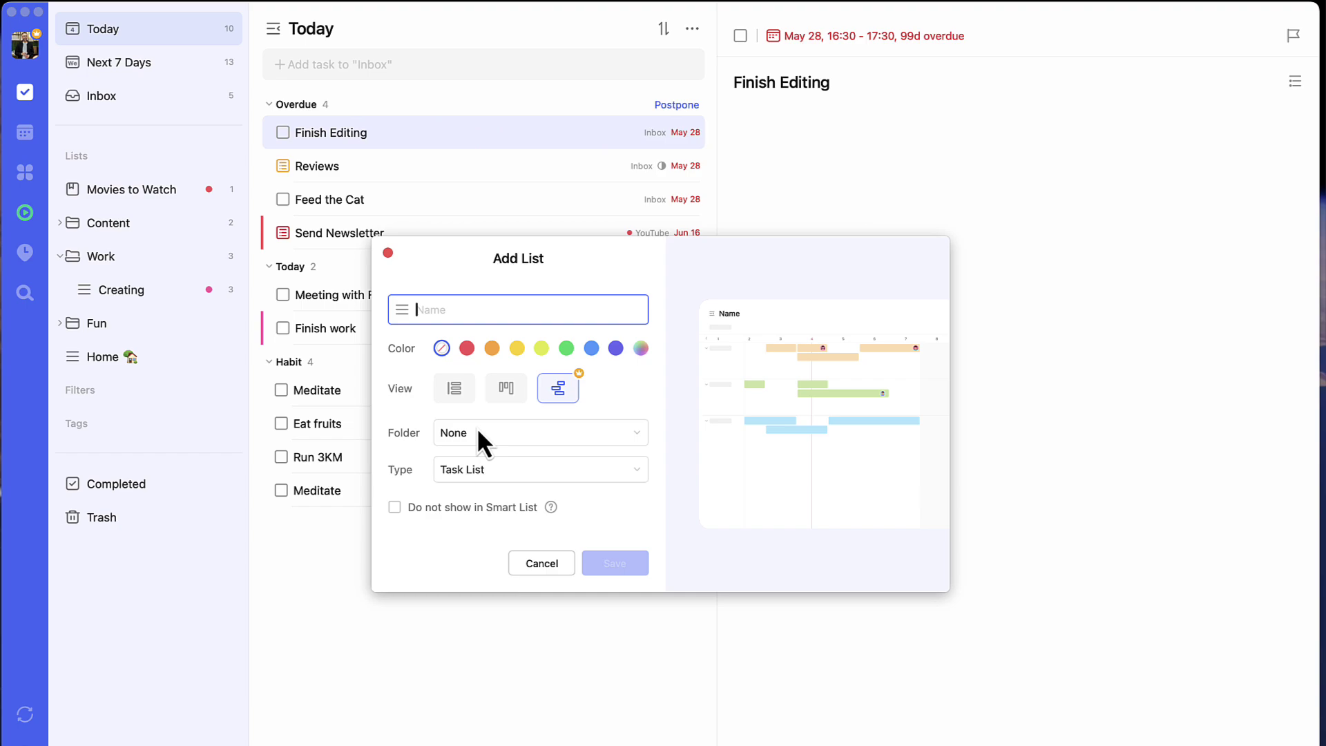
{"action": "left_click", "coordinate": [499, 468]}
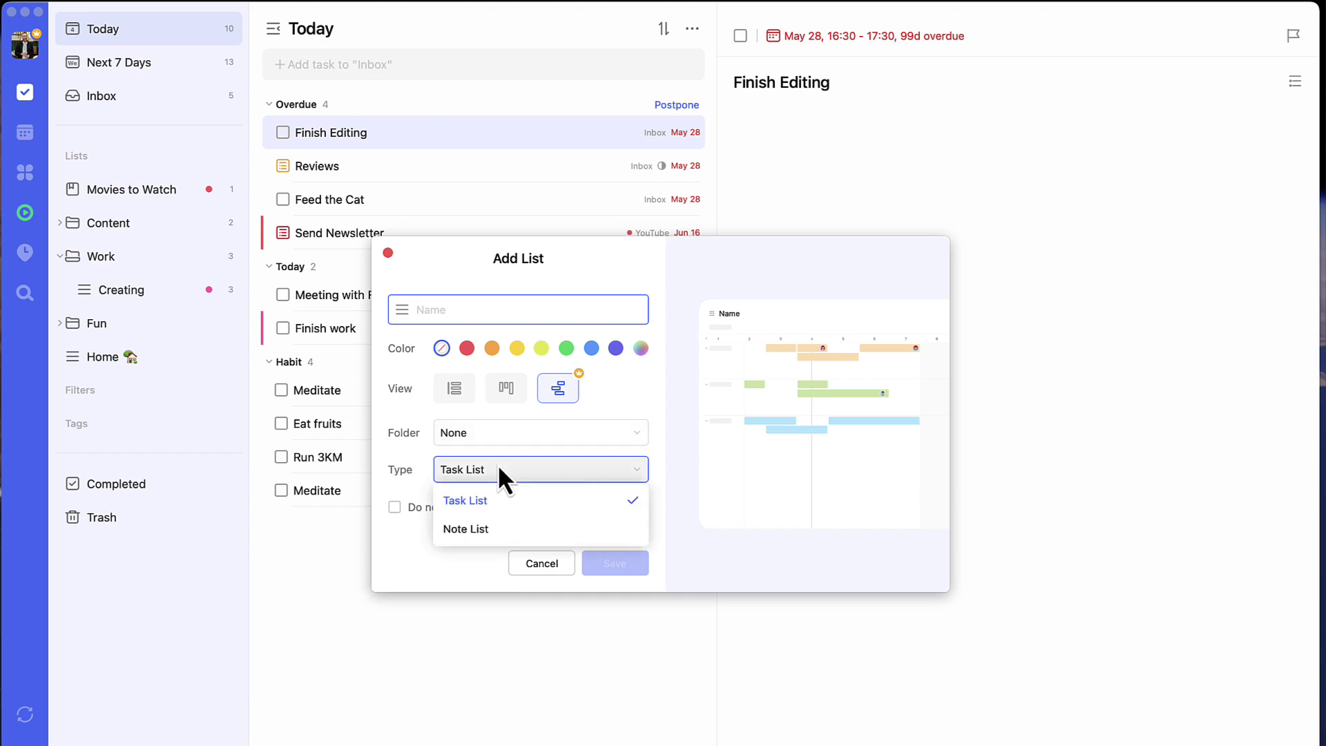
{"action": "left_click", "coordinate": [519, 564]}
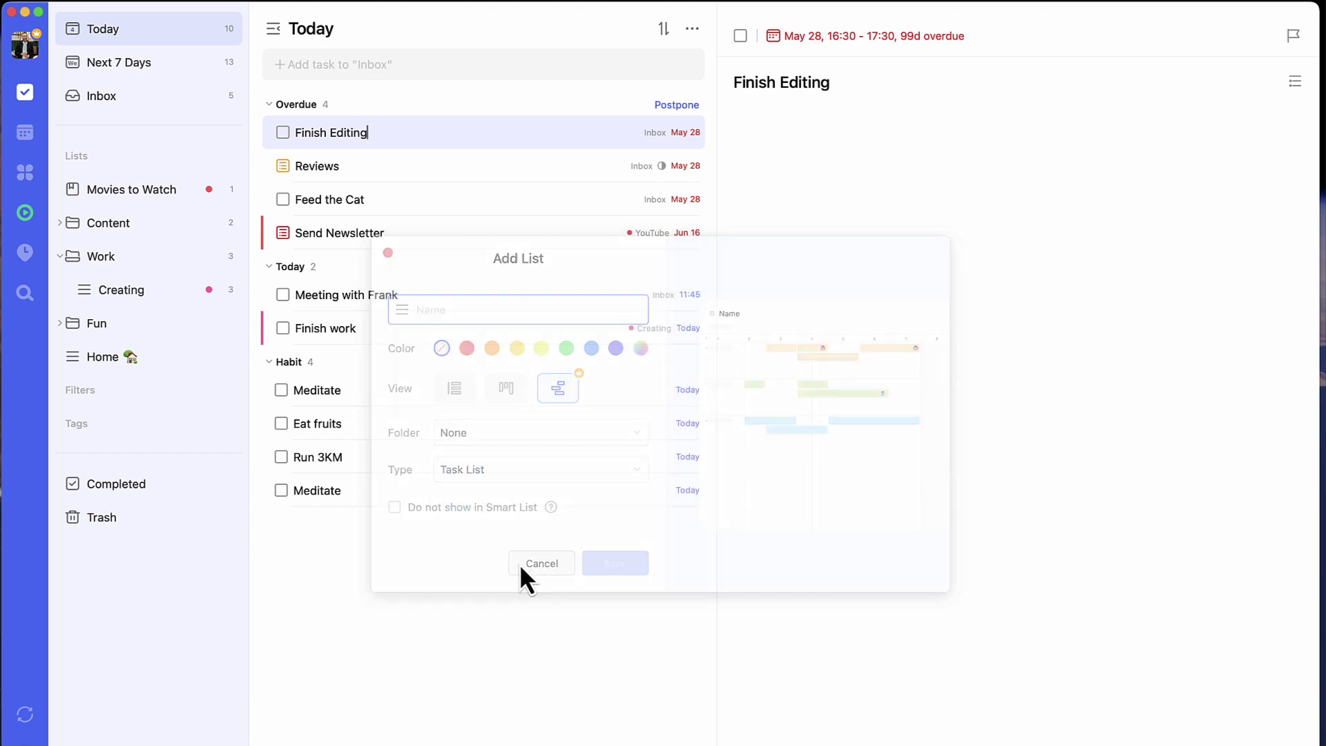
Step: In Movies to Watch, set the Prometheus note's date to Sep 5
{"action": "left_click", "coordinate": [159, 193]}
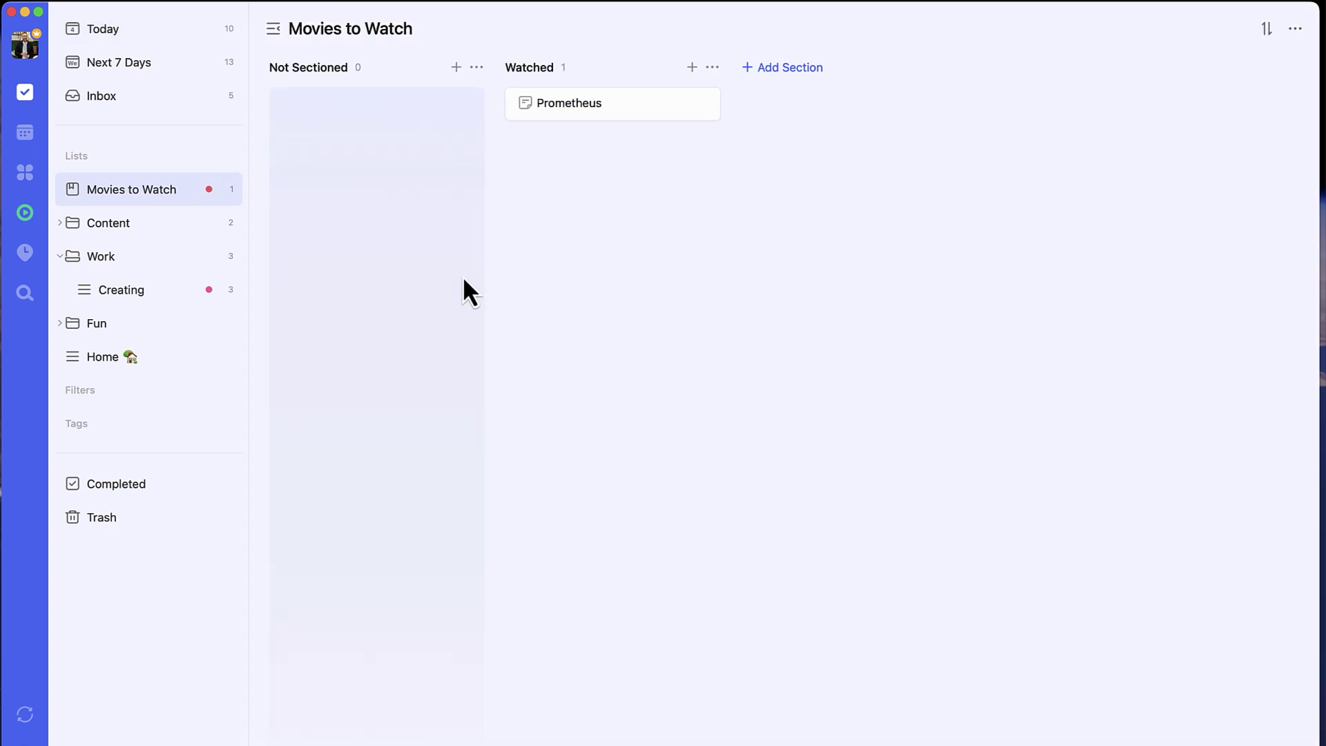
{"action": "left_click", "coordinate": [577, 105]}
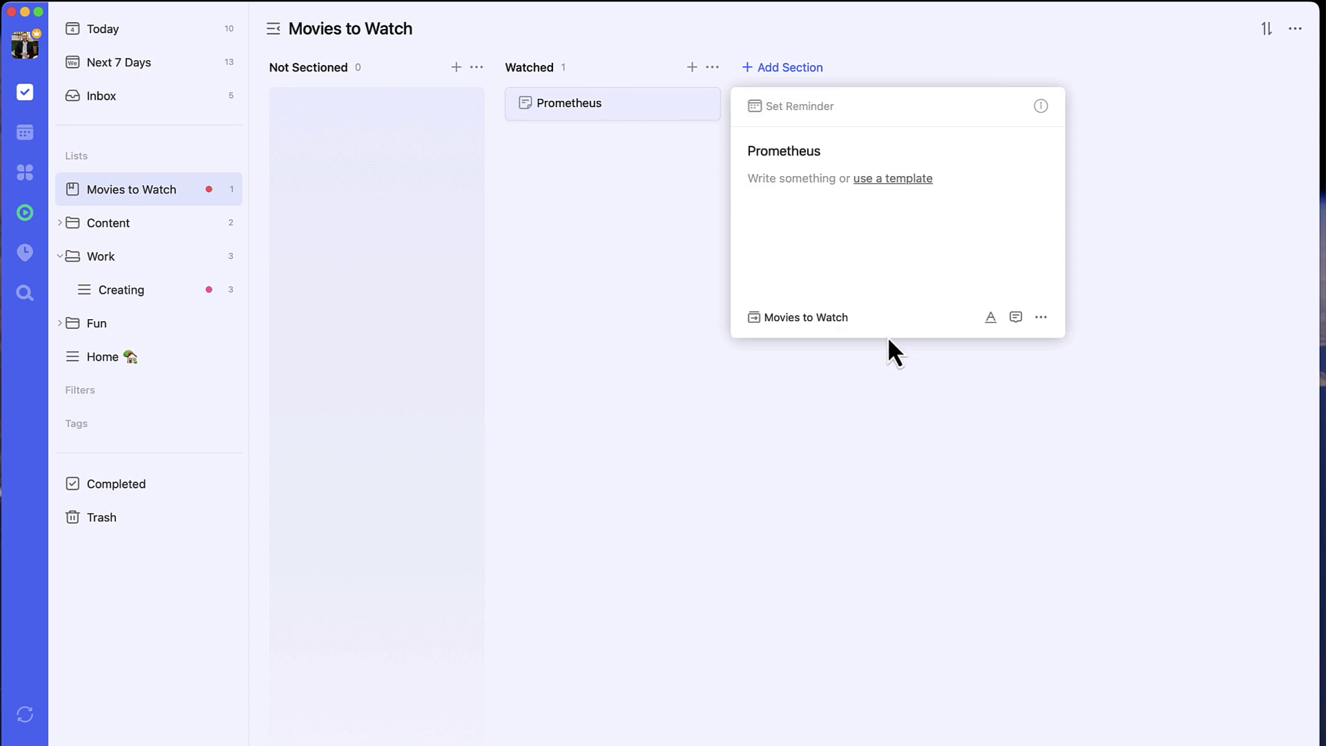
{"action": "left_click", "coordinate": [789, 107]}
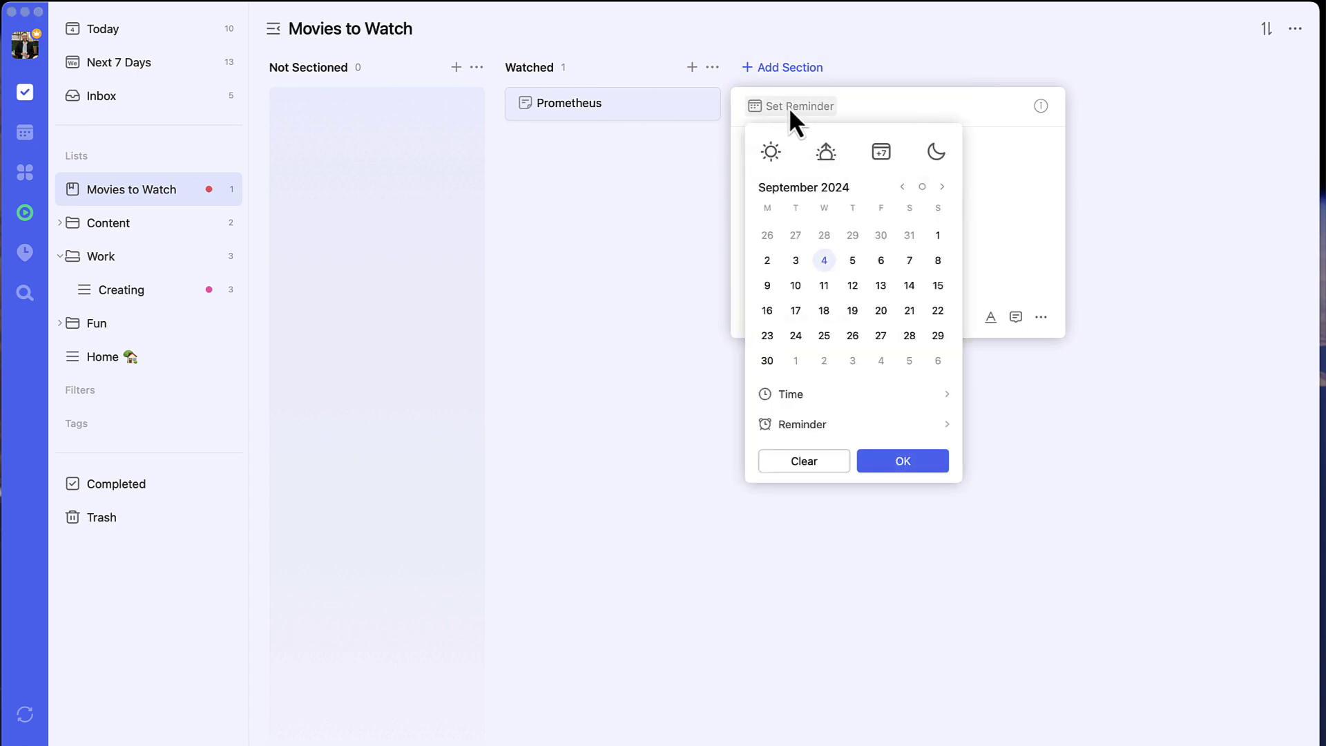
{"action": "left_click", "coordinate": [979, 189]}
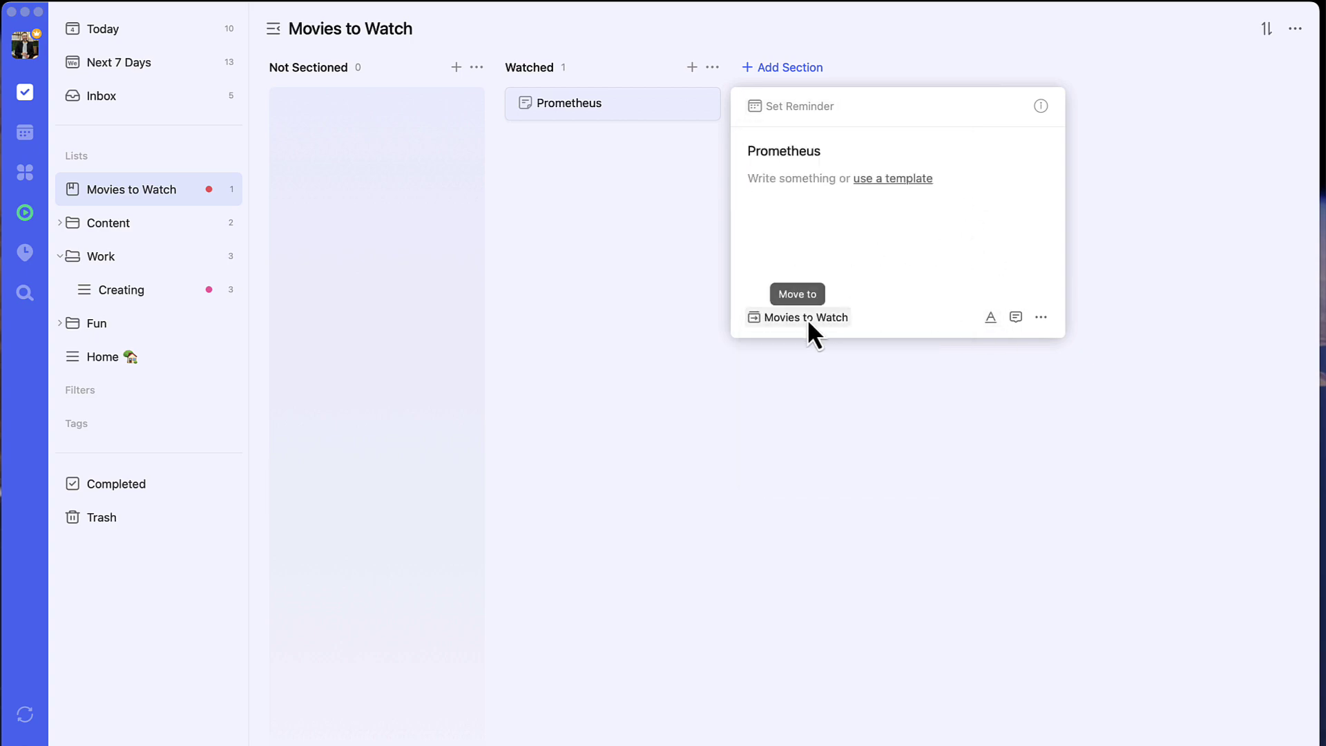
{"action": "left_click", "coordinate": [801, 107]}
{"action": "left_click", "coordinate": [852, 260]}
{"action": "left_click", "coordinate": [902, 464]}
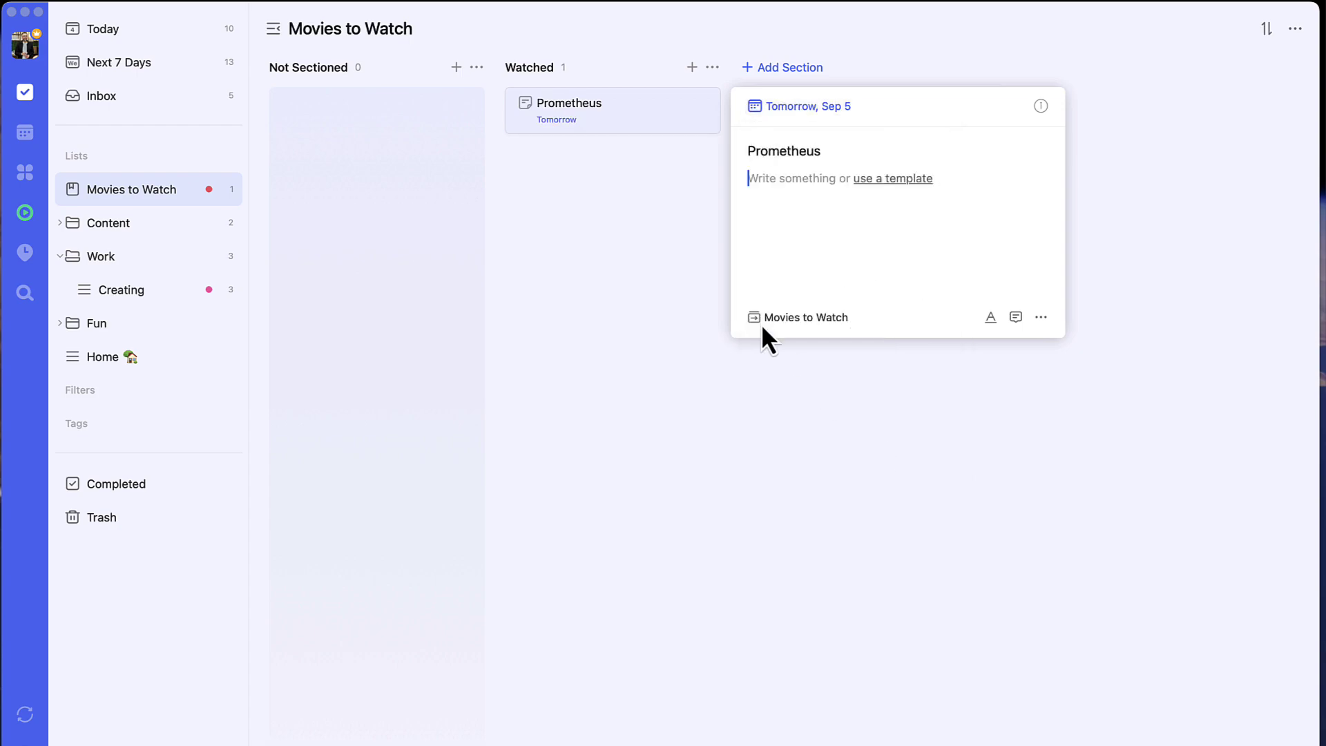
{"action": "left_click", "coordinate": [631, 280]}
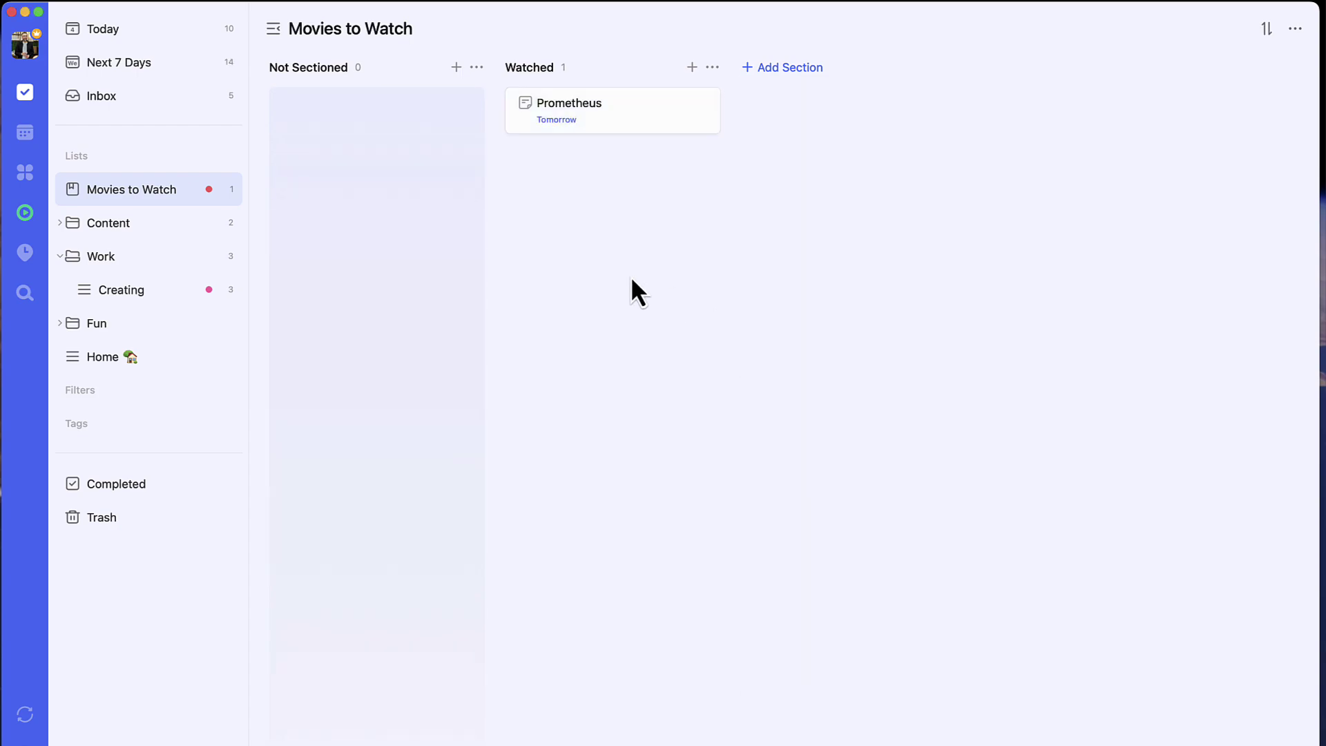
Step: Look over the board's add-section, grouping and sorting, and view options menus
{"action": "left_click", "coordinate": [749, 70]}
{"action": "left_click", "coordinate": [1273, 29]}
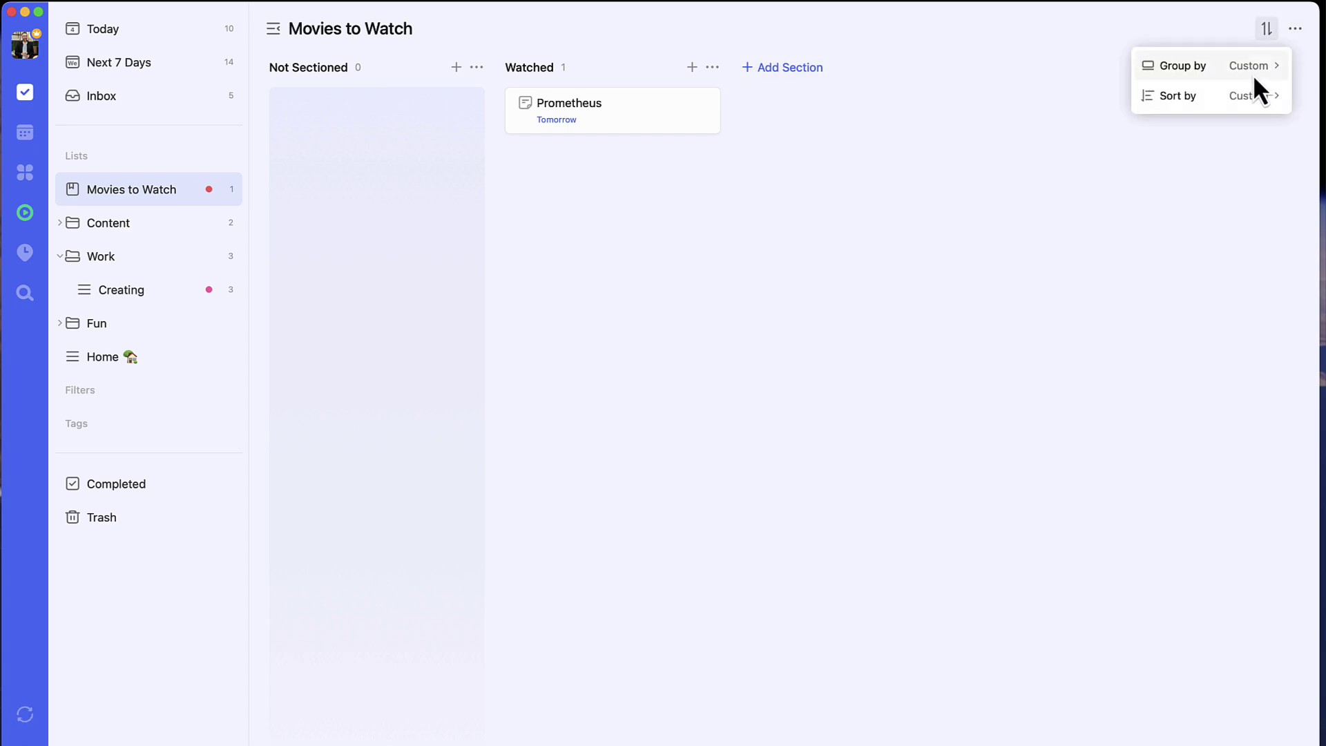
{"action": "left_click", "coordinate": [1296, 29]}
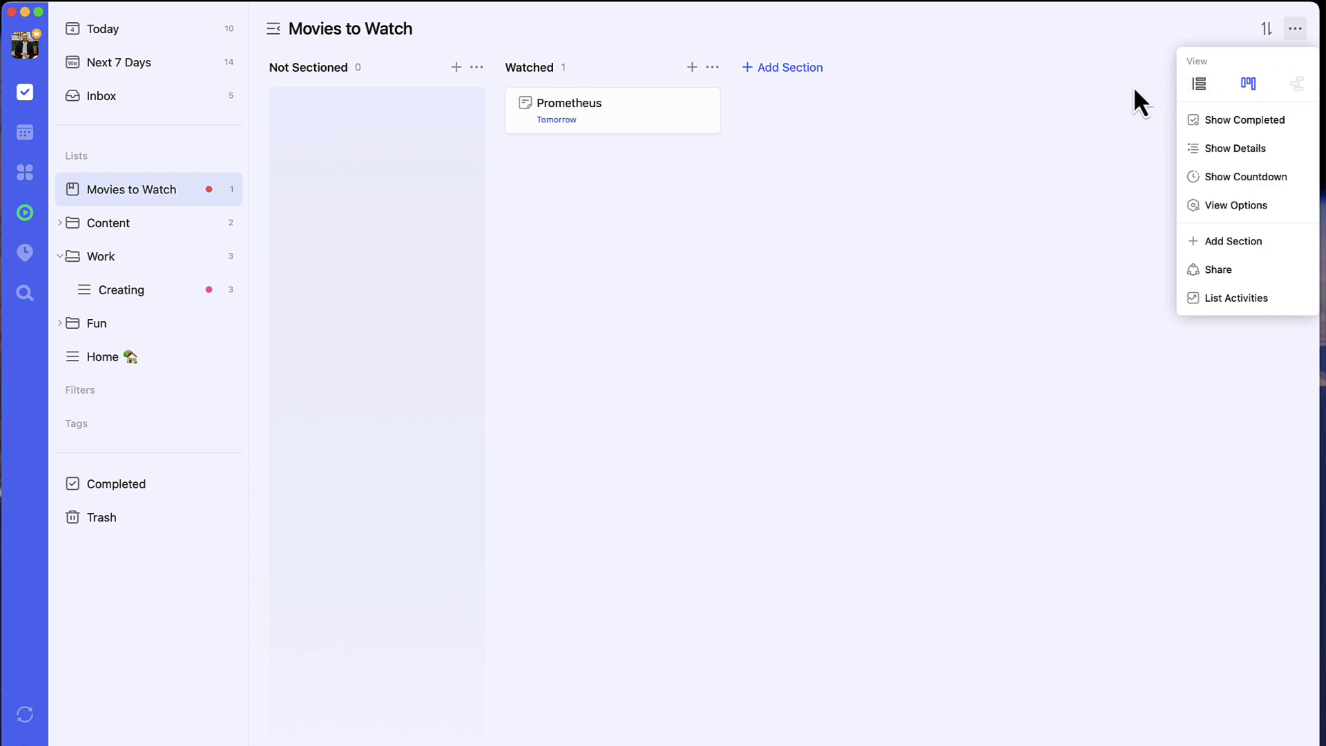
{"action": "left_click", "coordinate": [1095, 85]}
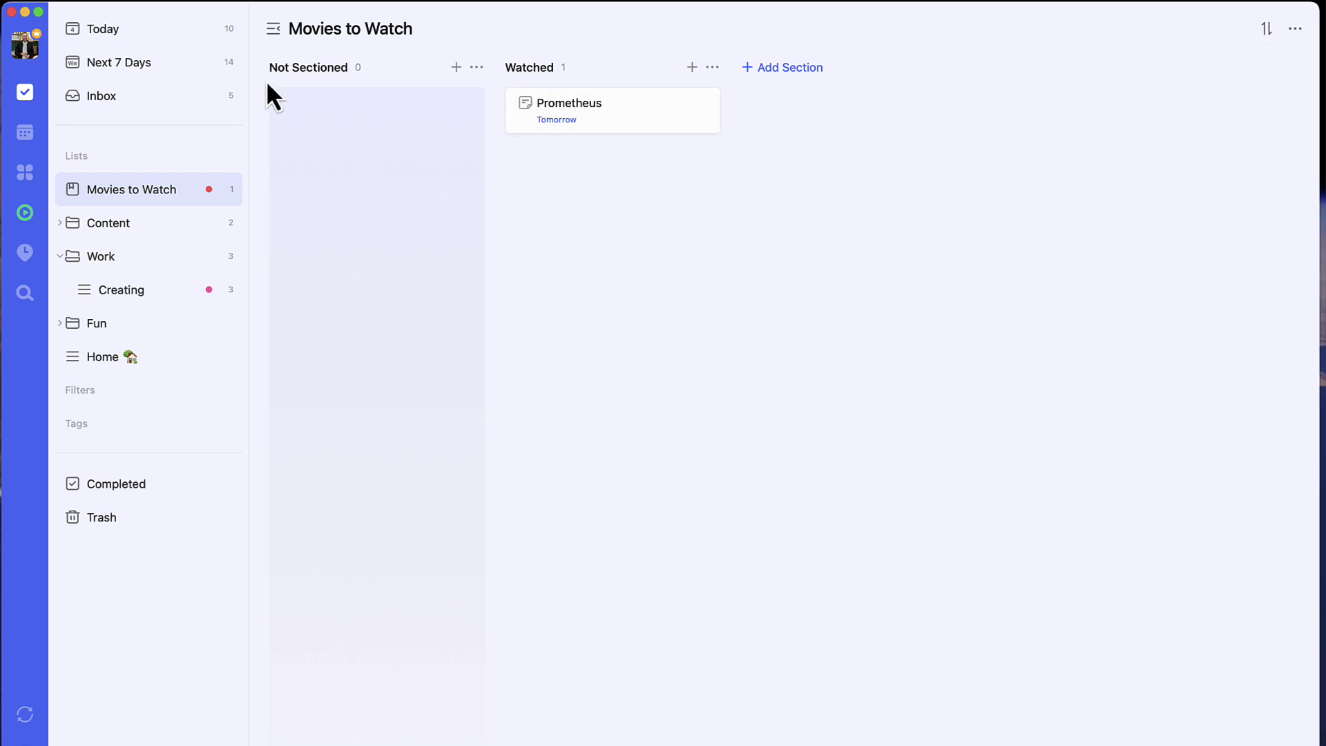
Step: Open Finish Editing as a sticky note, reposition it, then close it
{"action": "left_click", "coordinate": [223, 76]}
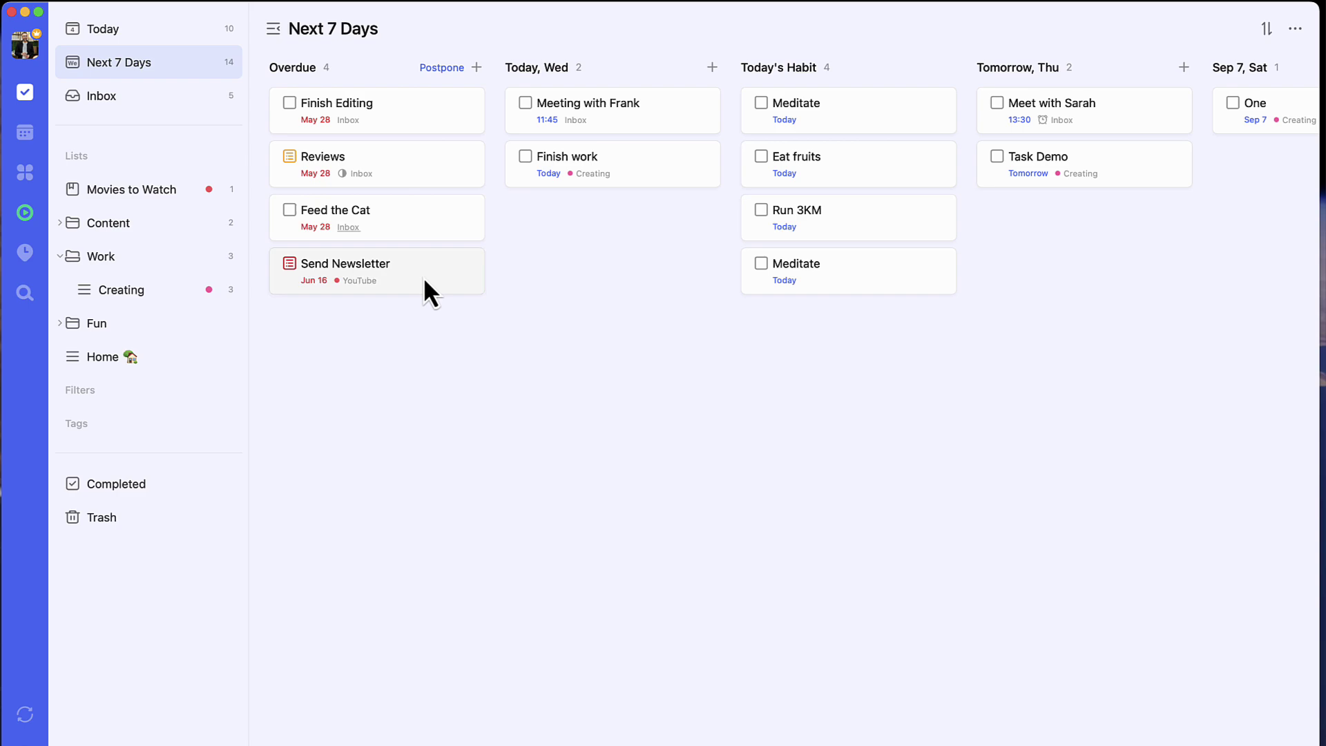
{"action": "left_click", "coordinate": [394, 132]}
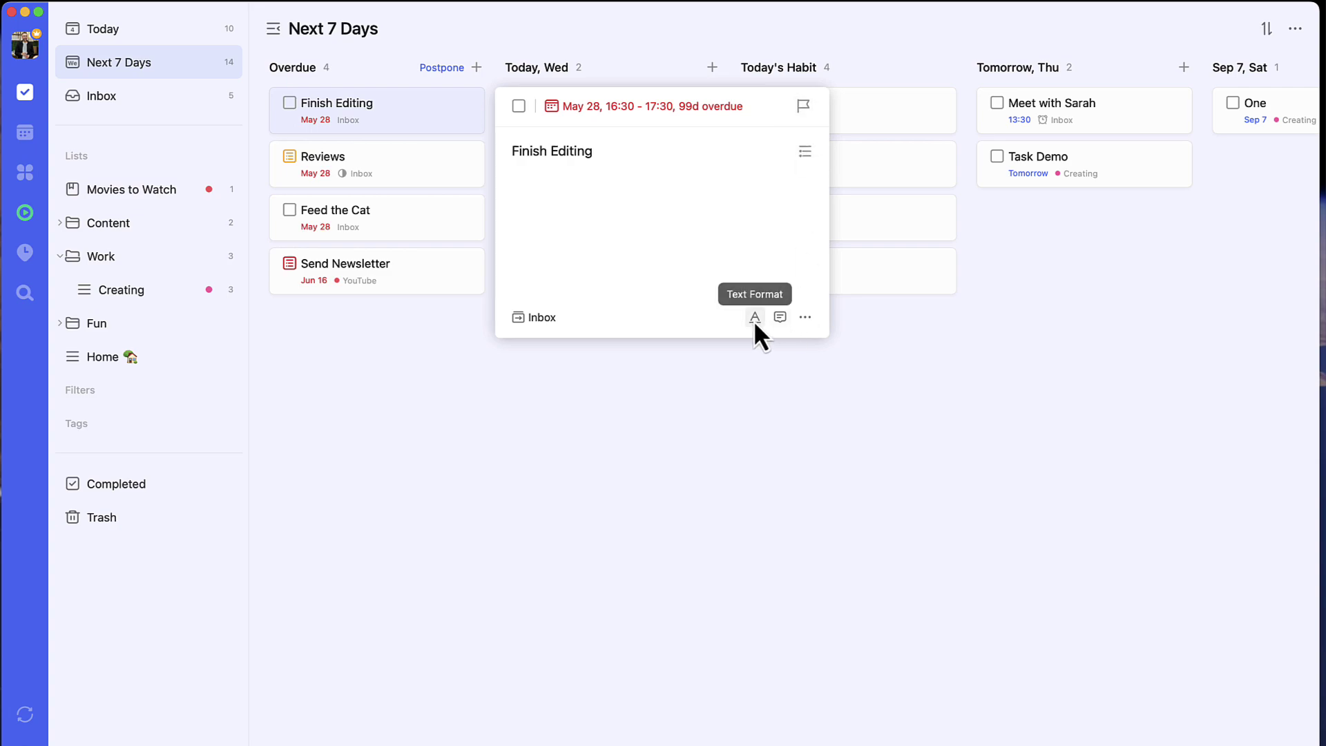
{"action": "left_click", "coordinate": [804, 317]}
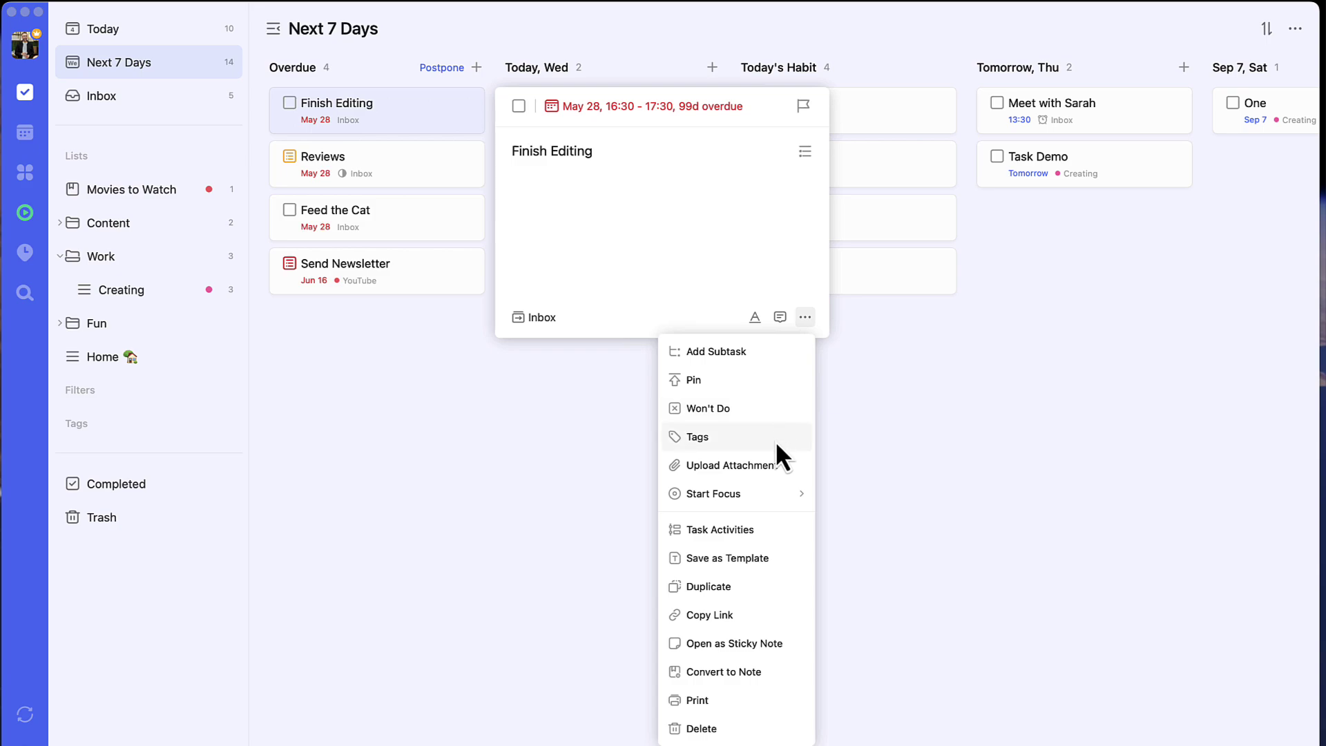
{"action": "mouse_move", "coordinate": [772, 492]}
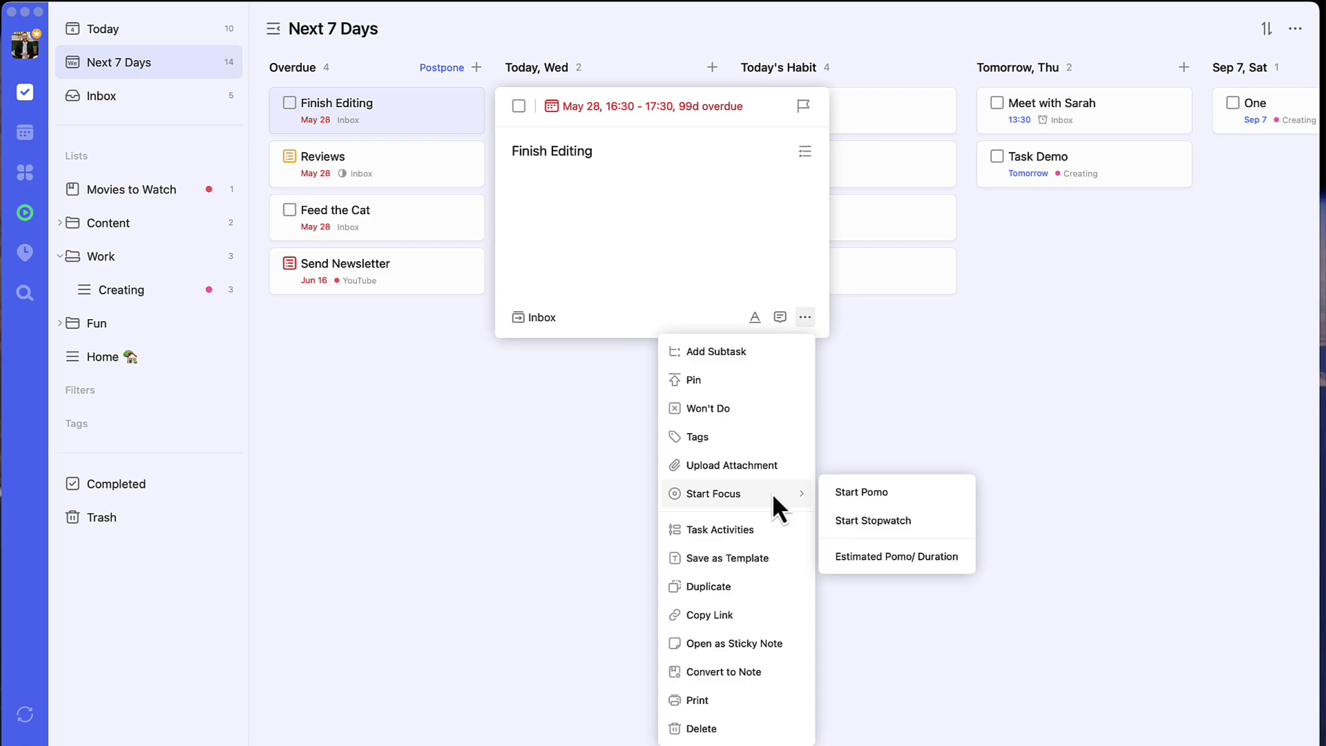
{"action": "left_click", "coordinate": [780, 636]}
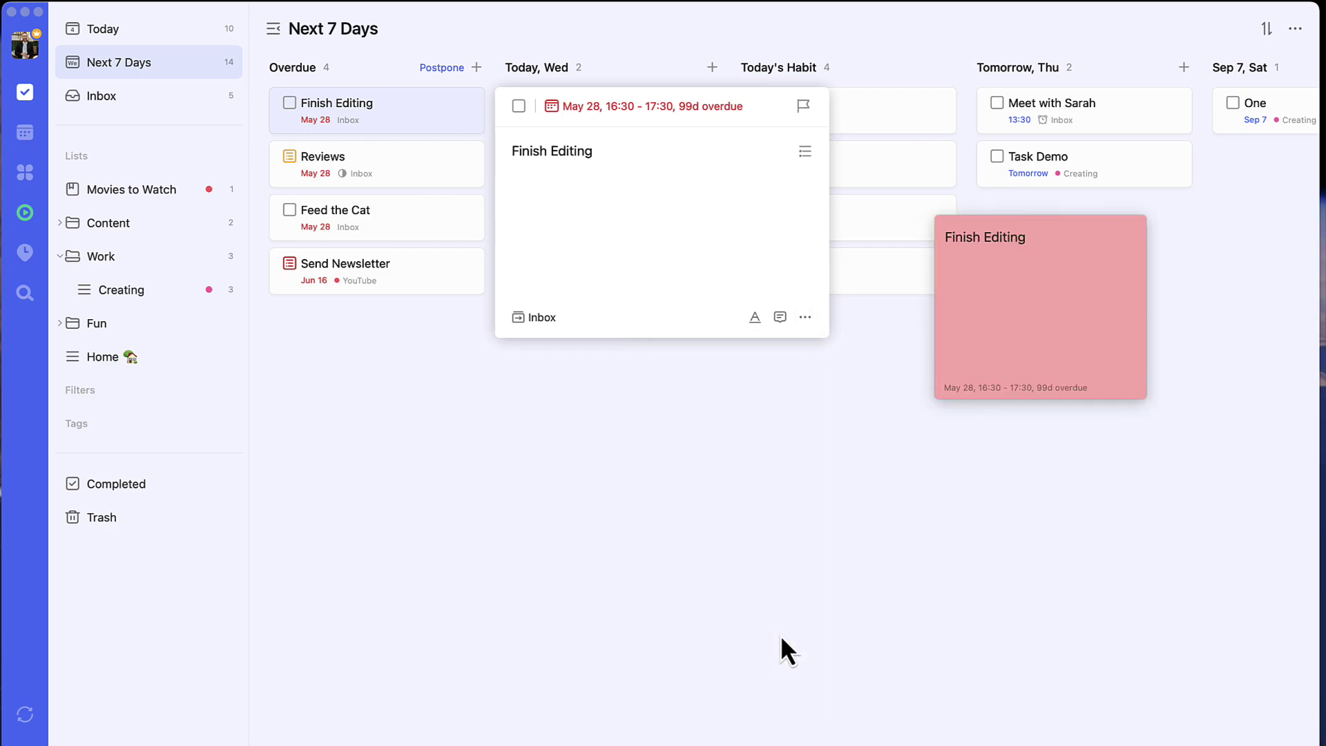
{"action": "left_click", "coordinate": [1095, 223]}
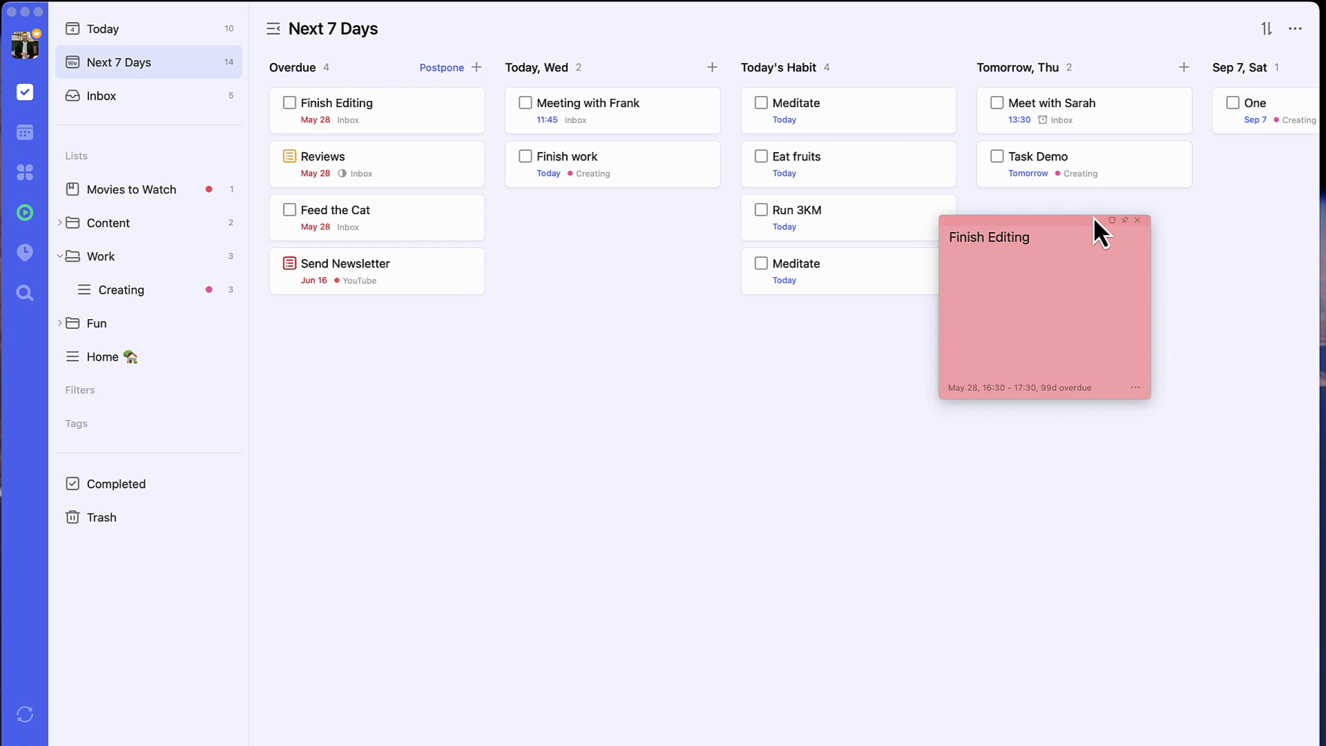
{"action": "left_click_drag", "start_coordinate": [1096, 223], "coordinate": [1092, 297]}
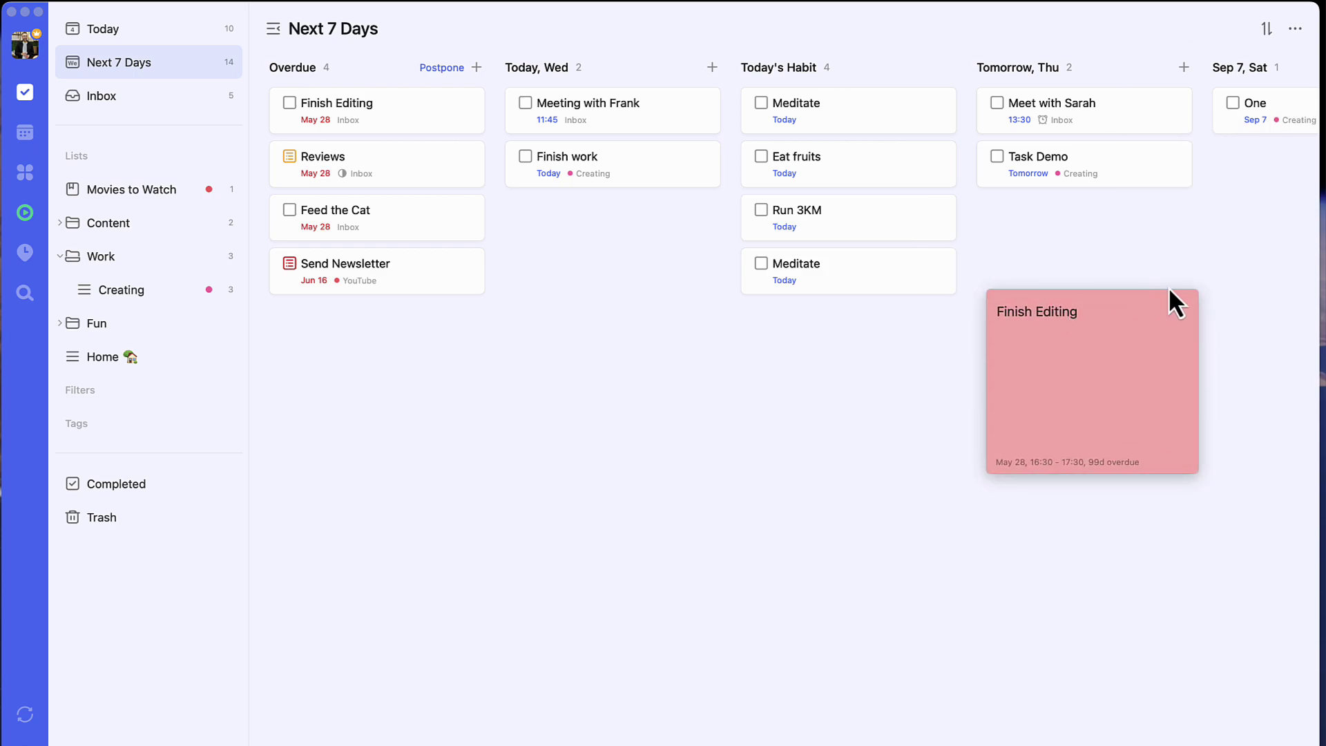
{"action": "left_click", "coordinate": [1185, 304]}
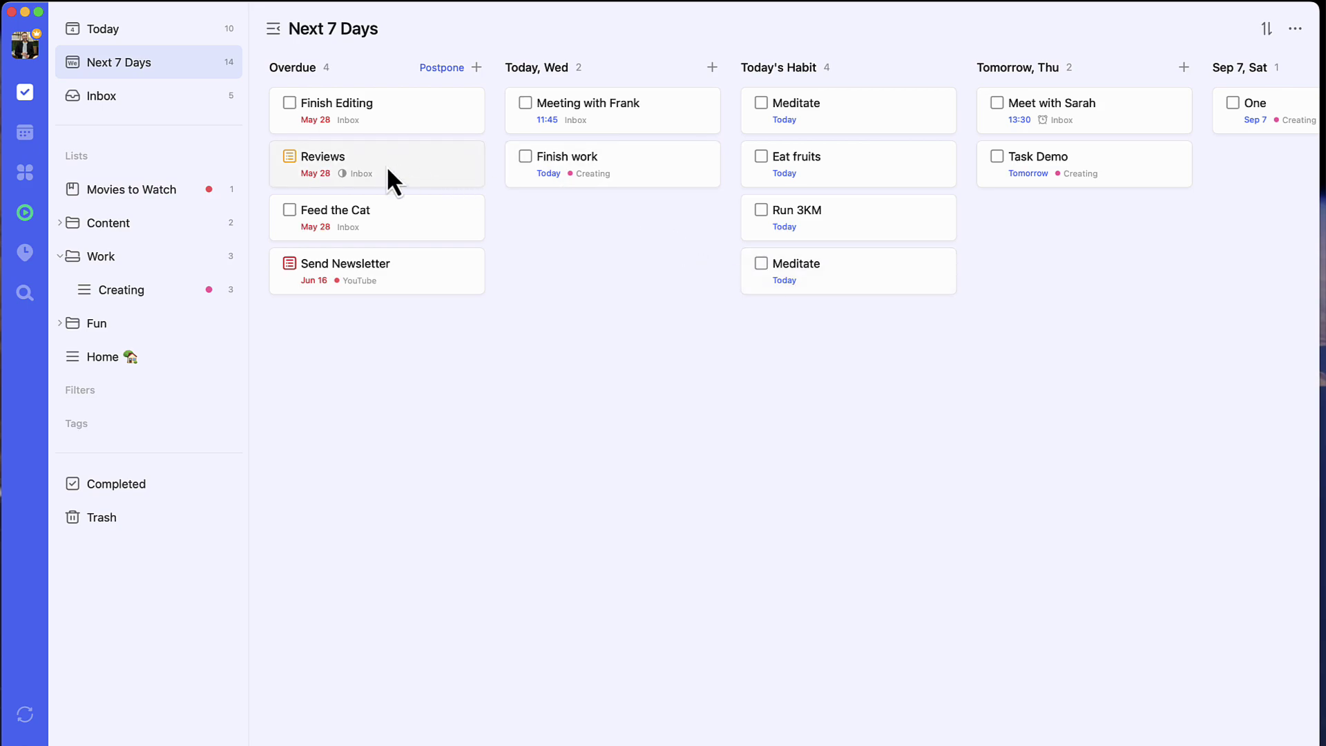
Step: Postpone all overdue tasks to today and bring up the Eisenhower Matrix
{"action": "left_click", "coordinate": [449, 69]}
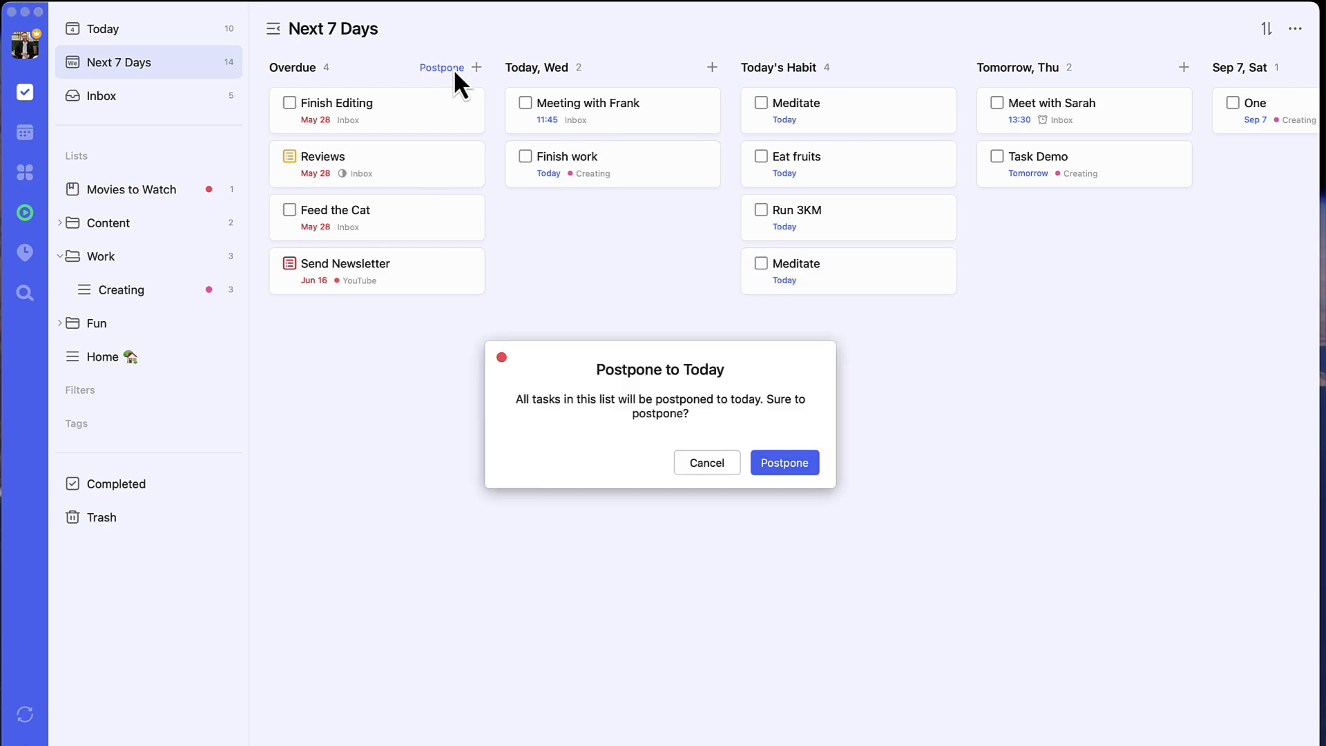
{"action": "left_click", "coordinate": [800, 464]}
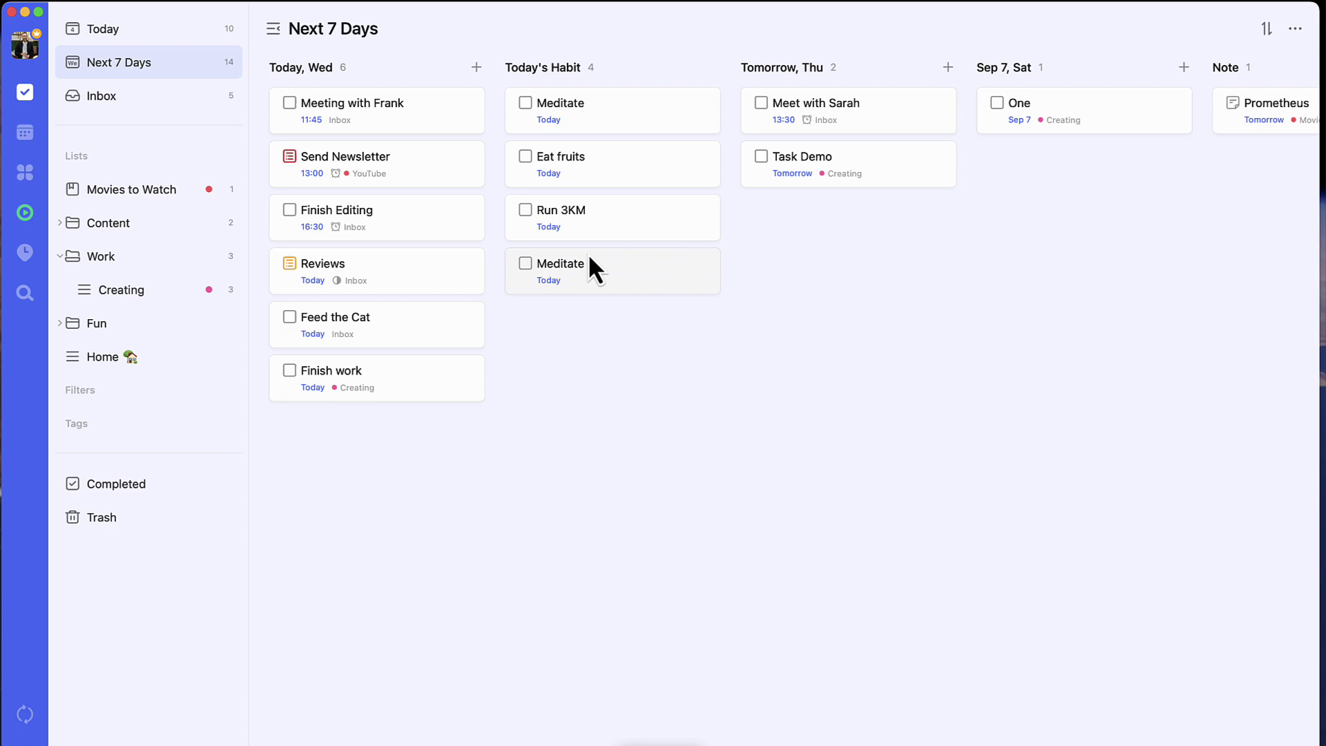
{"action": "scroll", "coordinate": [1149, 173], "scroll_direction": "right", "scroll_amount": 4}
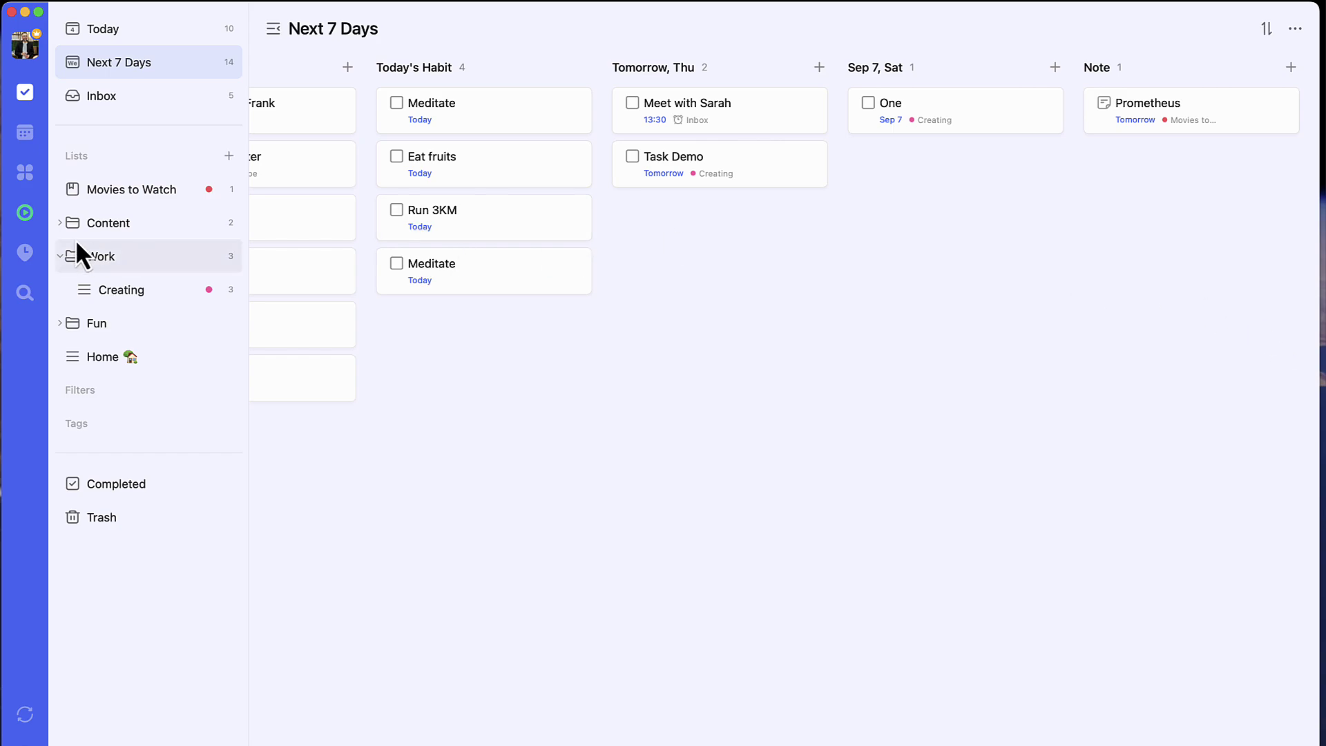
{"action": "left_click", "coordinate": [25, 172]}
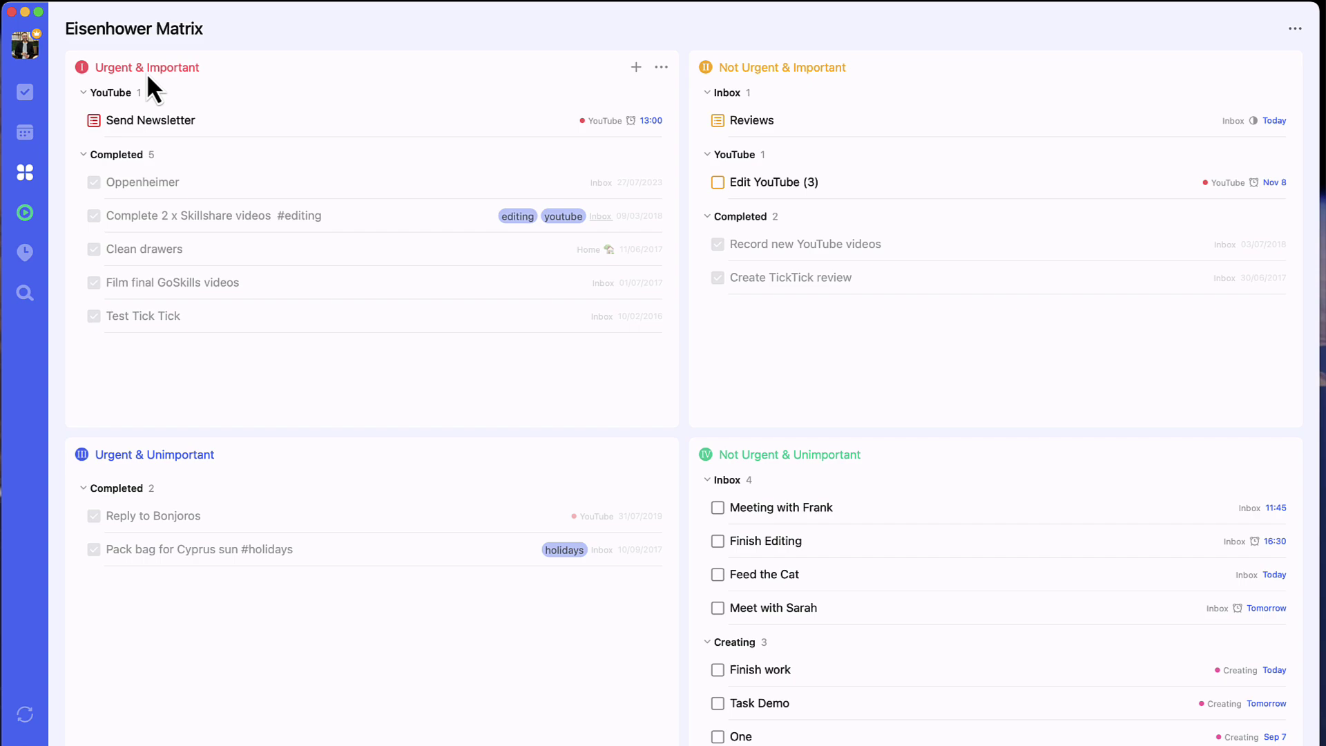
Step: Review the Urgent & Important quadrant filters without changes, then open Edit YouTube (3)'s details
{"action": "left_click", "coordinate": [661, 67]}
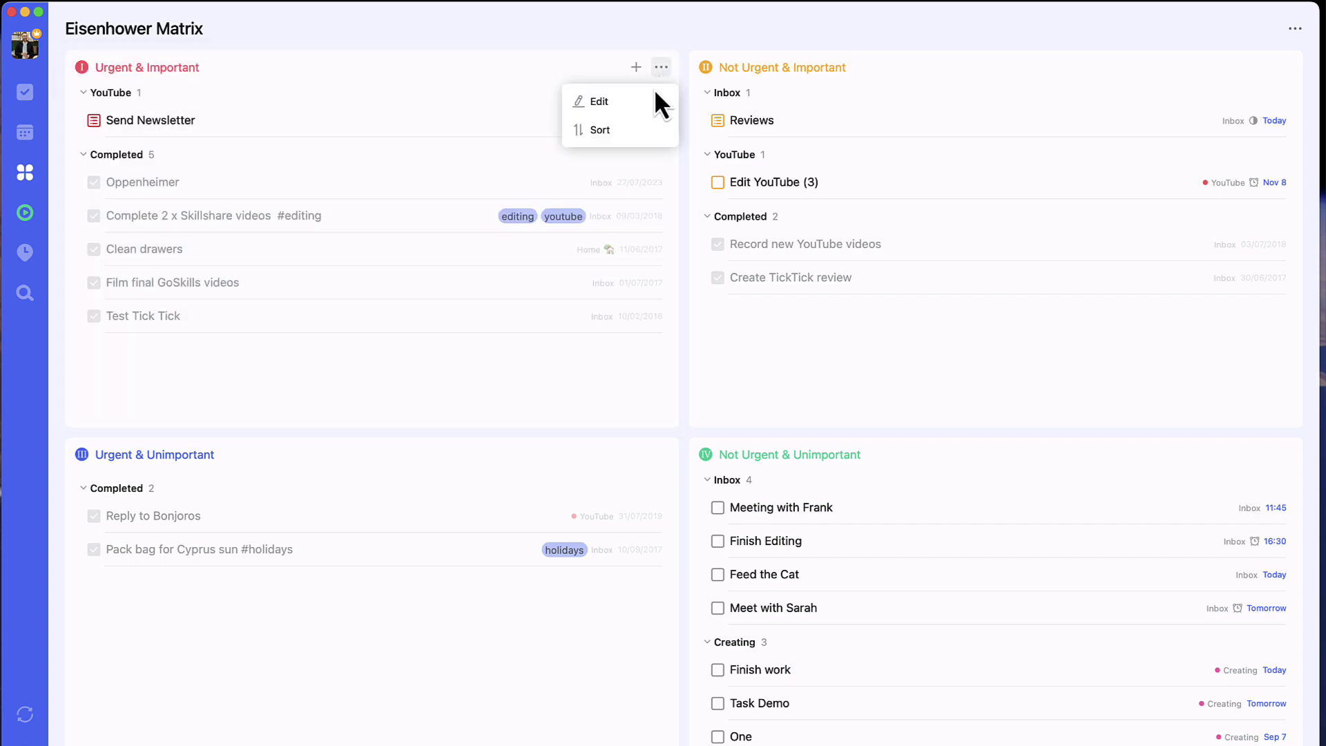
{"action": "left_click", "coordinate": [648, 99]}
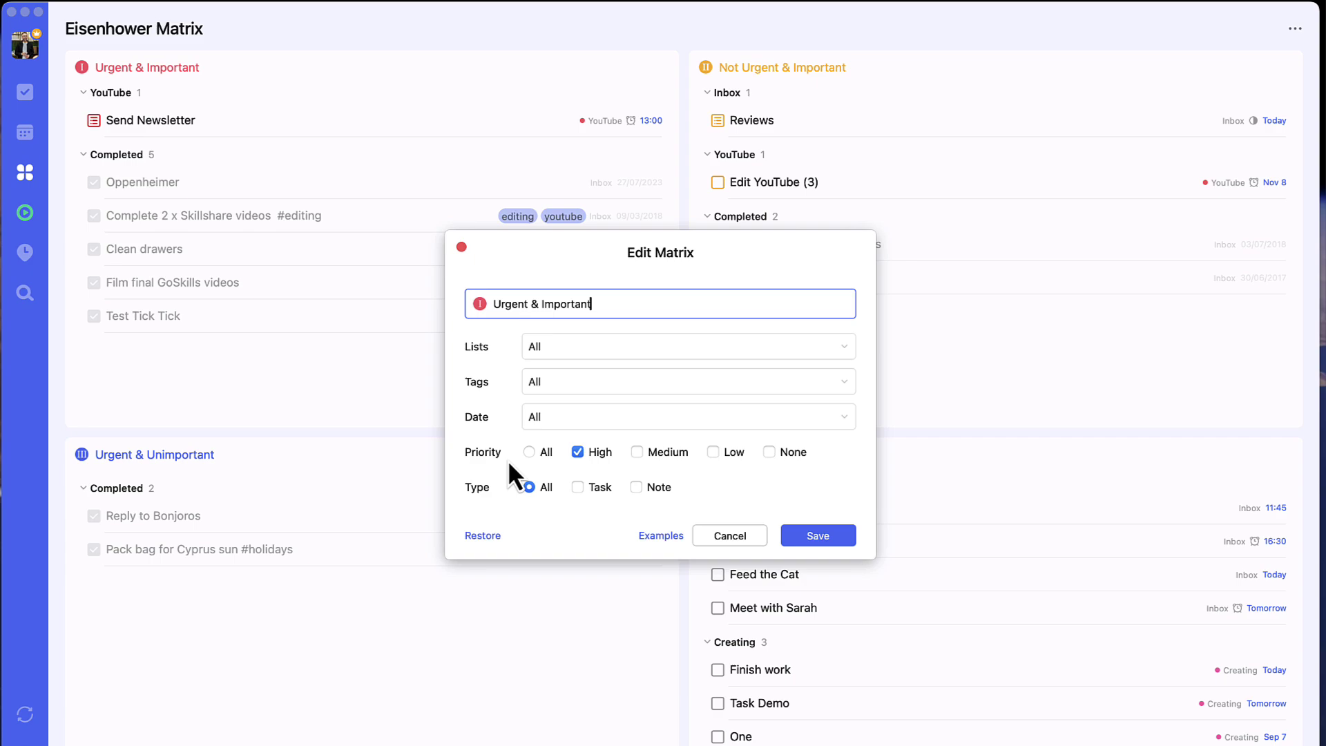
{"action": "left_click", "coordinate": [725, 537]}
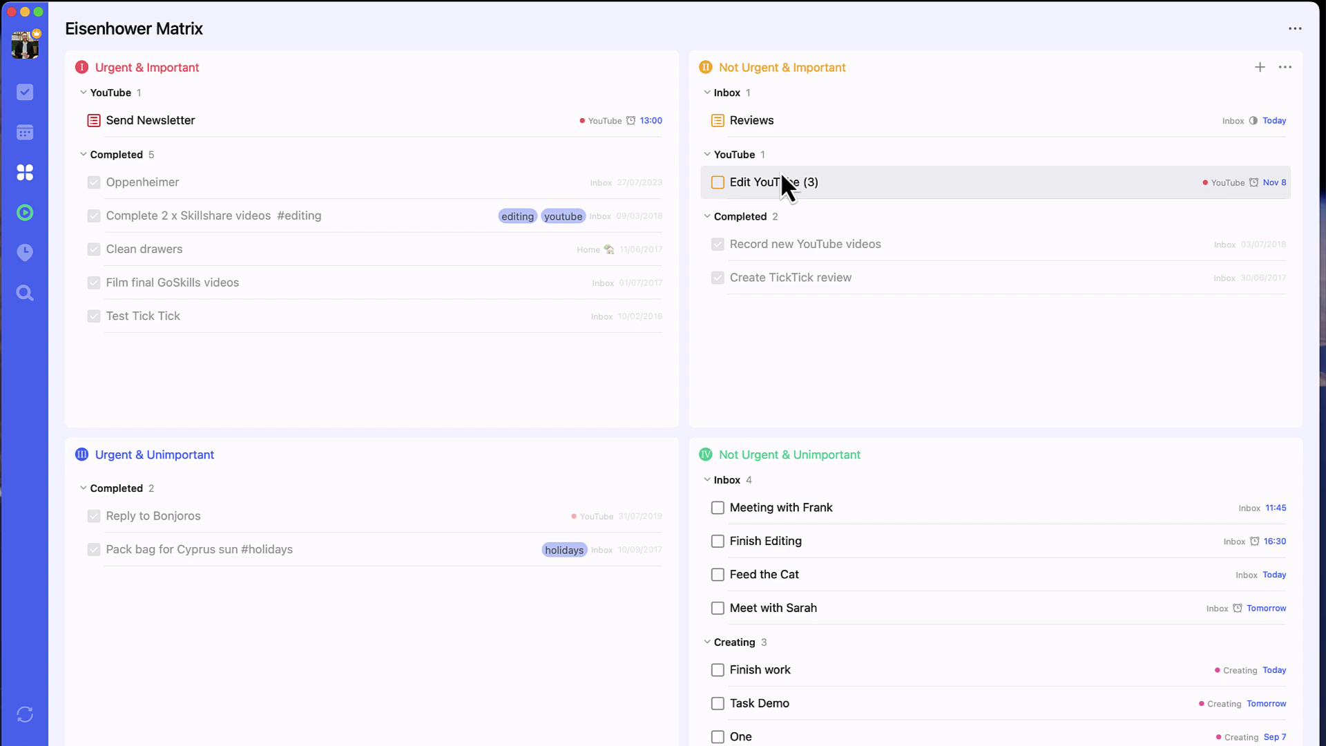
{"action": "left_click", "coordinate": [877, 181]}
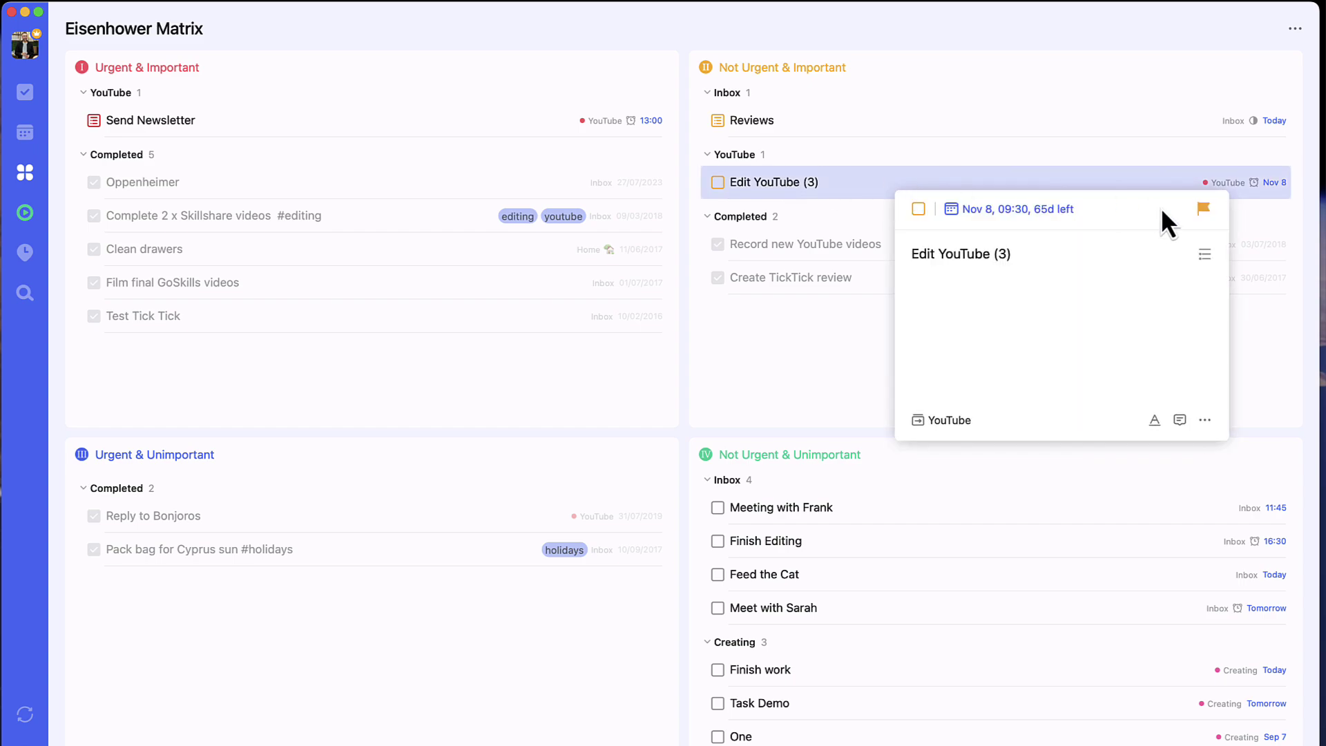
{"action": "left_click", "coordinate": [1204, 418]}
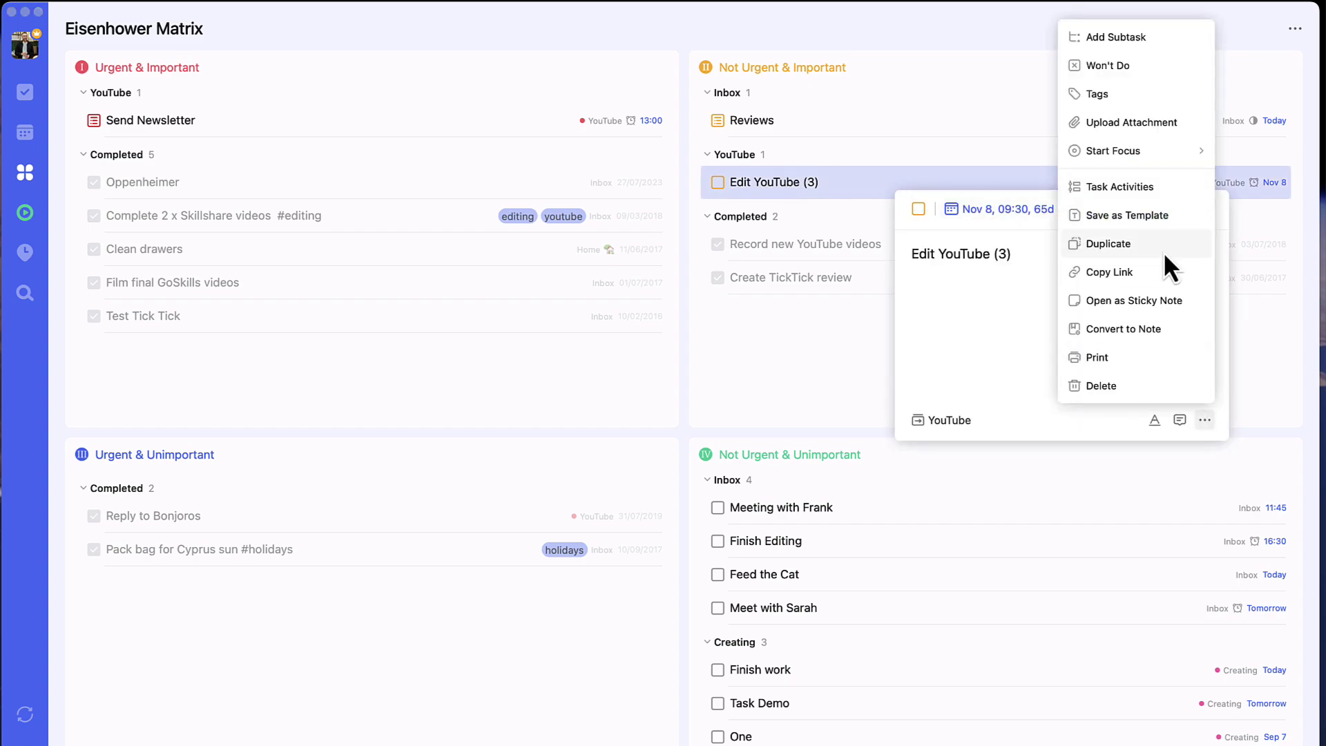
Step: Start a Pomodoro focus on Edit YouTube (3), check the running timer, and return to tasks
{"action": "mouse_move", "coordinate": [1161, 154]}
{"action": "left_click", "coordinate": [1246, 148]}
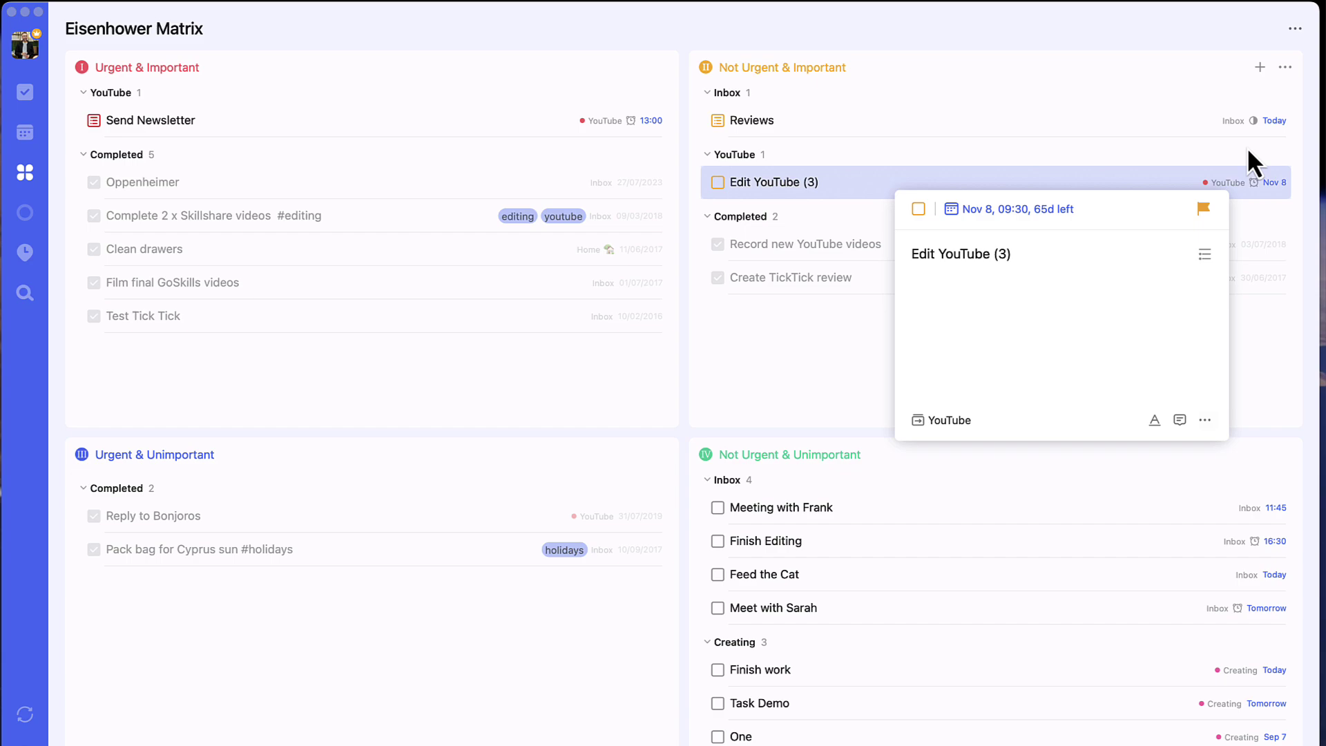
{"action": "left_click", "coordinate": [793, 25]}
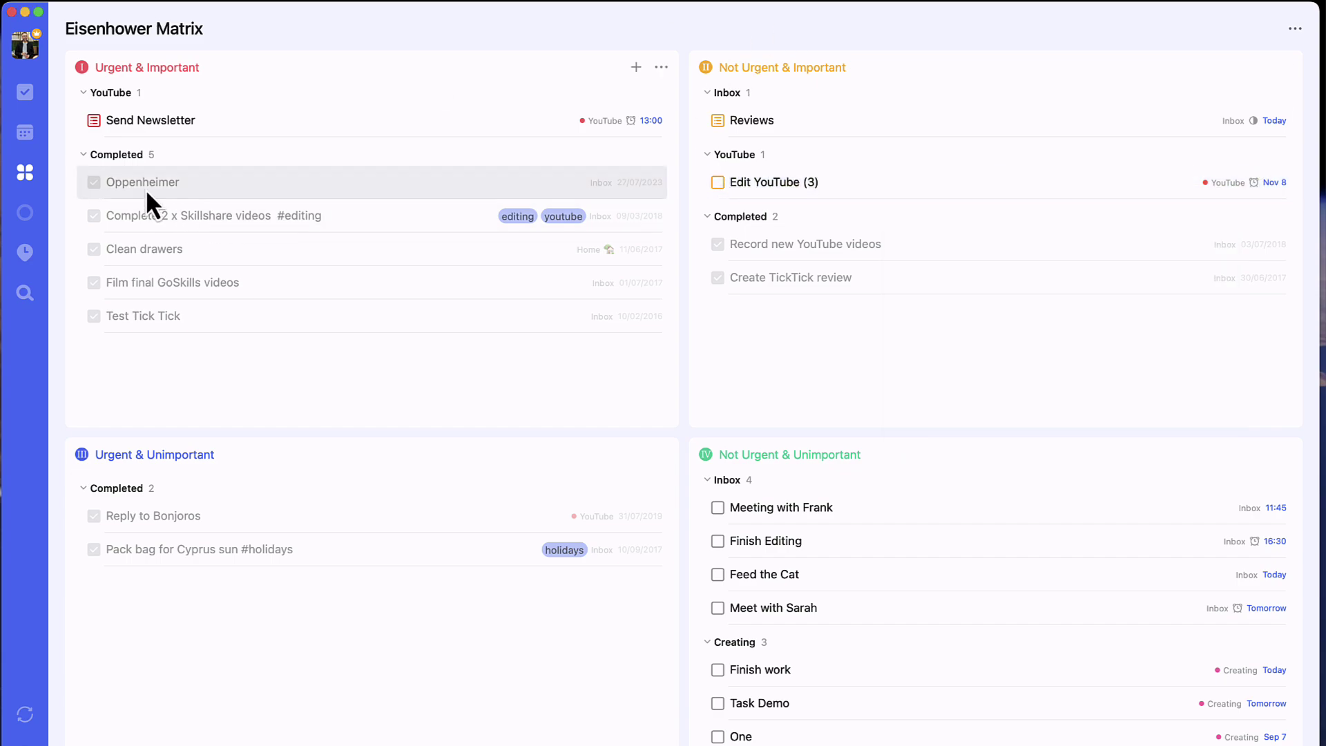
{"action": "left_click", "coordinate": [26, 211]}
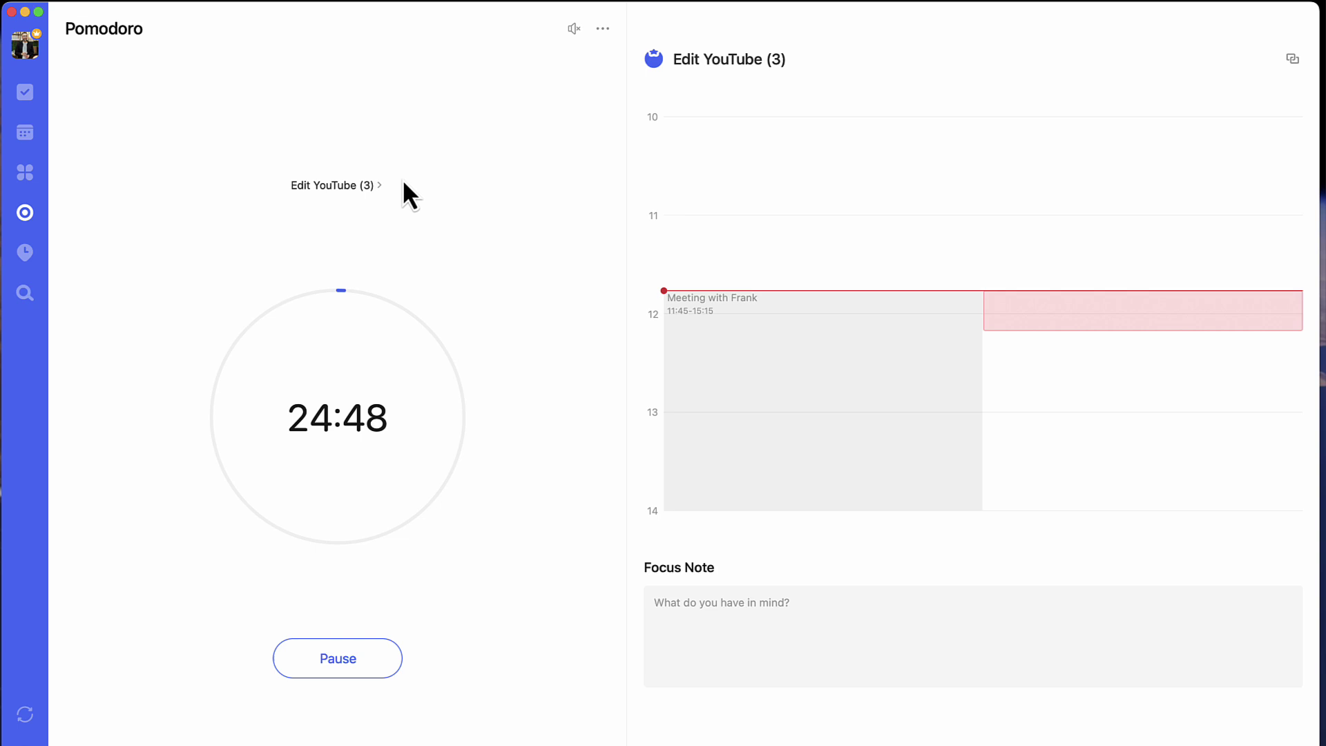
{"action": "left_click", "coordinate": [26, 90]}
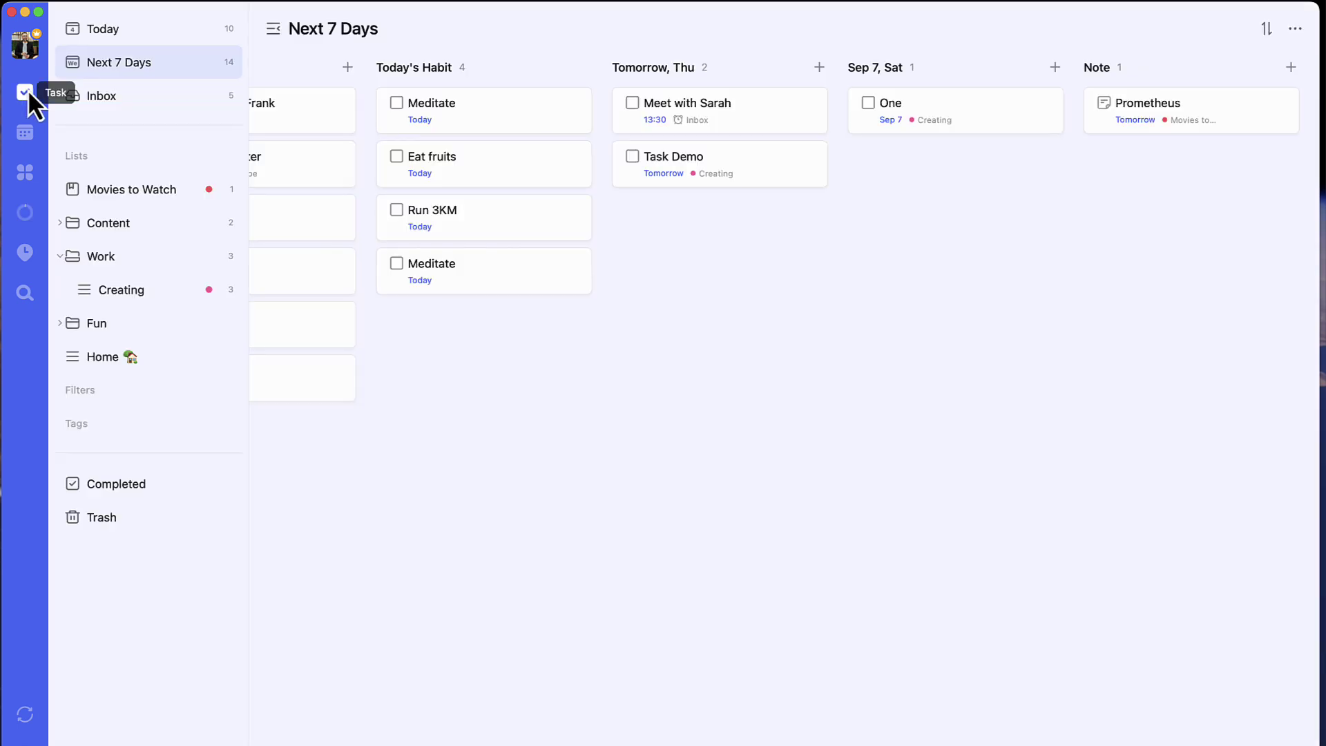
Step: Open the calendar, try 3- and 4-day Multi-Day layouts, then choose Multi-Week
{"action": "left_click", "coordinate": [25, 133]}
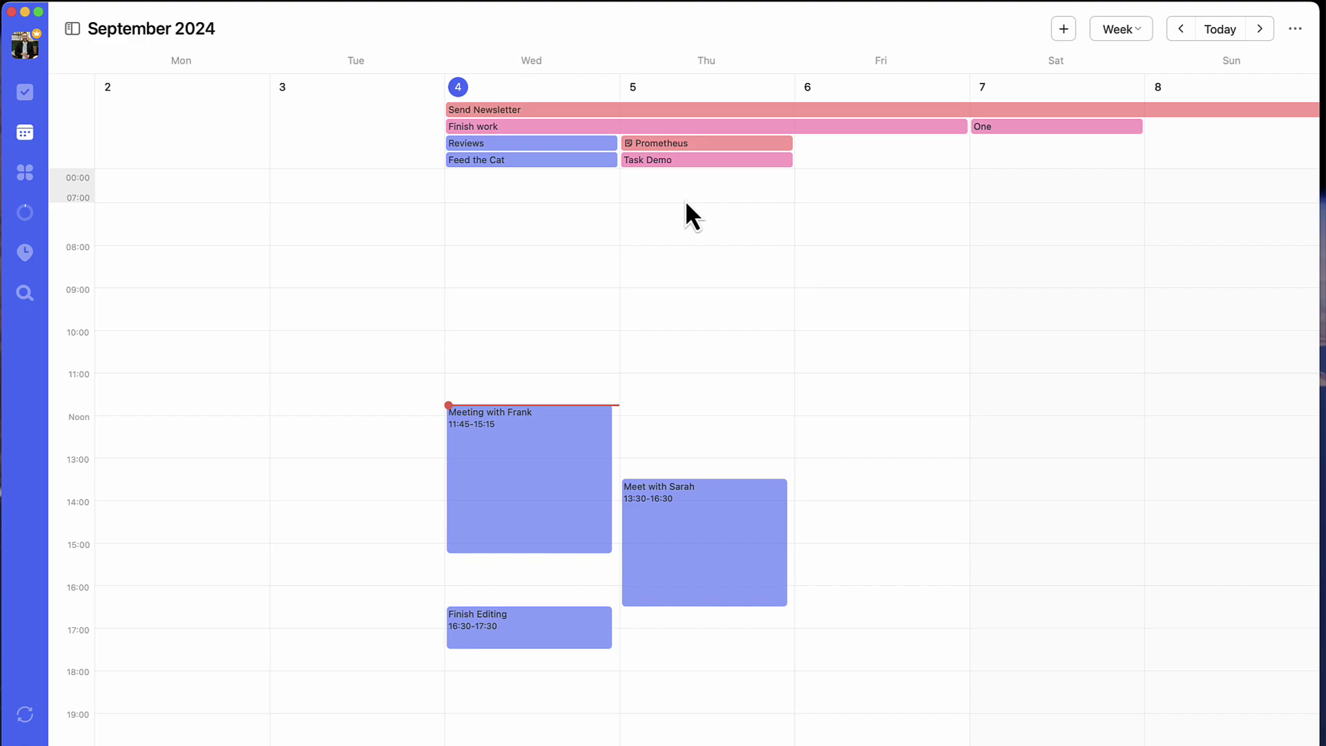
{"action": "left_click", "coordinate": [1137, 27]}
{"action": "key", "text": "Escape"}
{"action": "left_click", "coordinate": [1140, 31]}
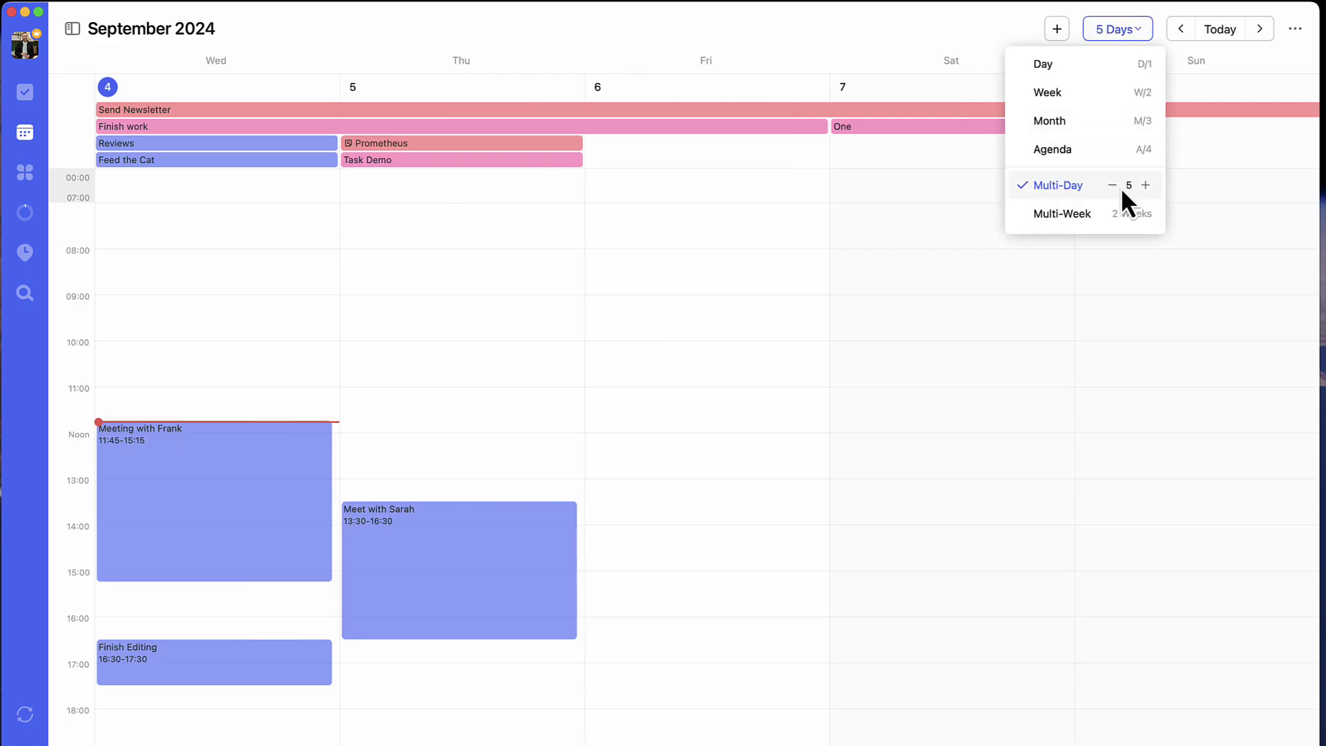
{"action": "left_click", "coordinate": [1112, 185]}
{"action": "left_click", "coordinate": [1114, 185]}
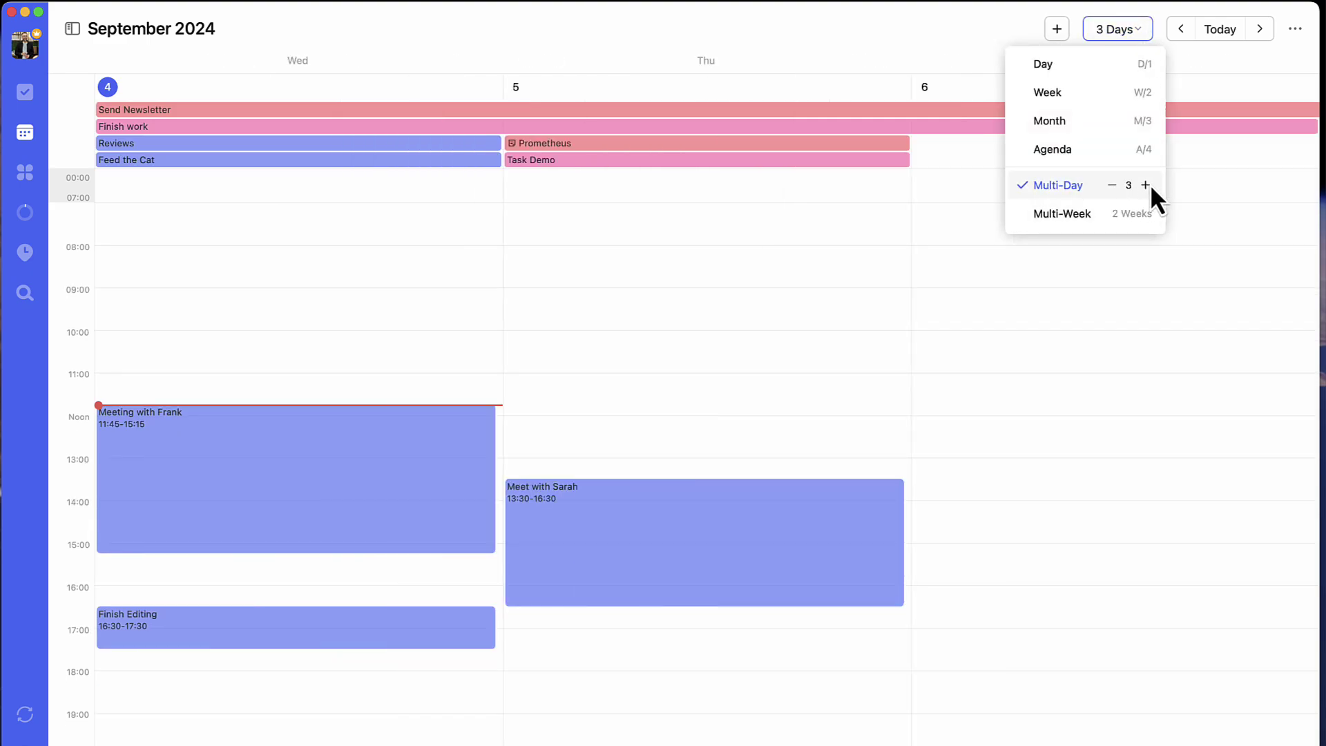
{"action": "left_click", "coordinate": [1146, 185]}
{"action": "left_click", "coordinate": [1116, 210]}
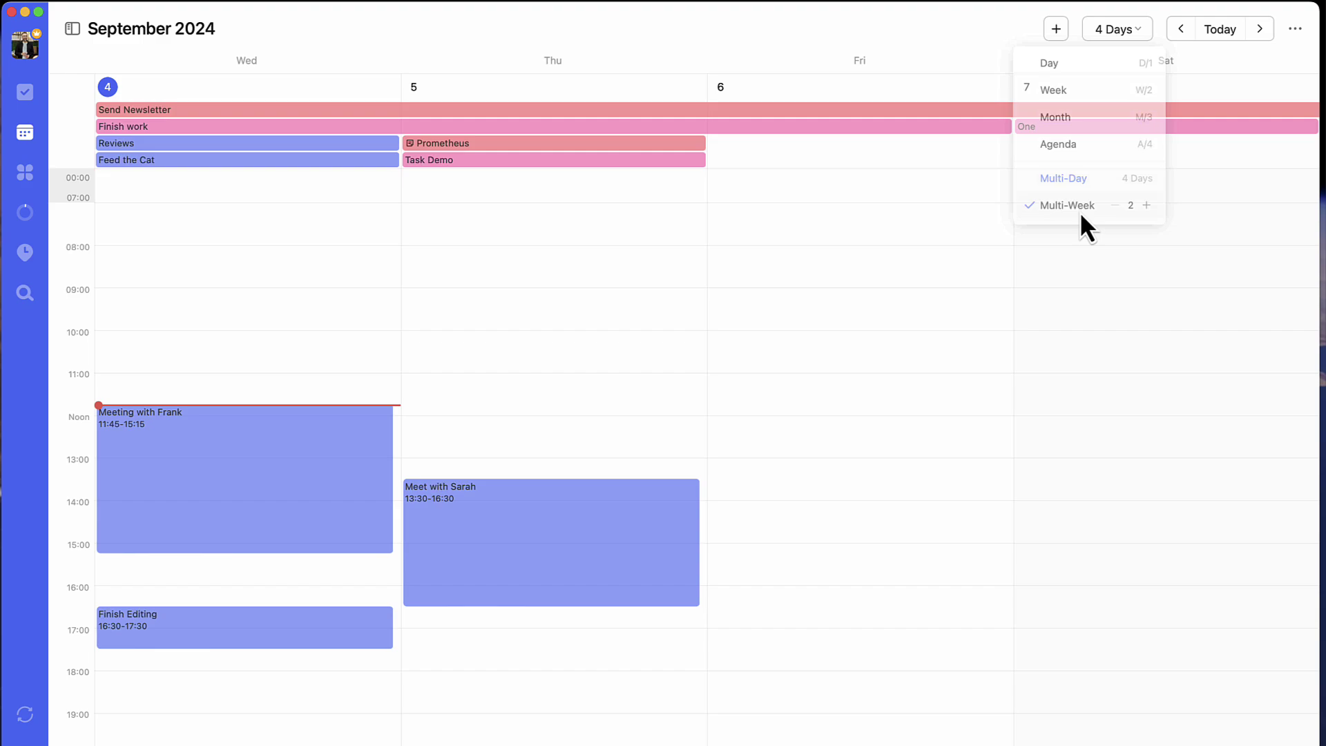
{"action": "left_click", "coordinate": [1144, 31]}
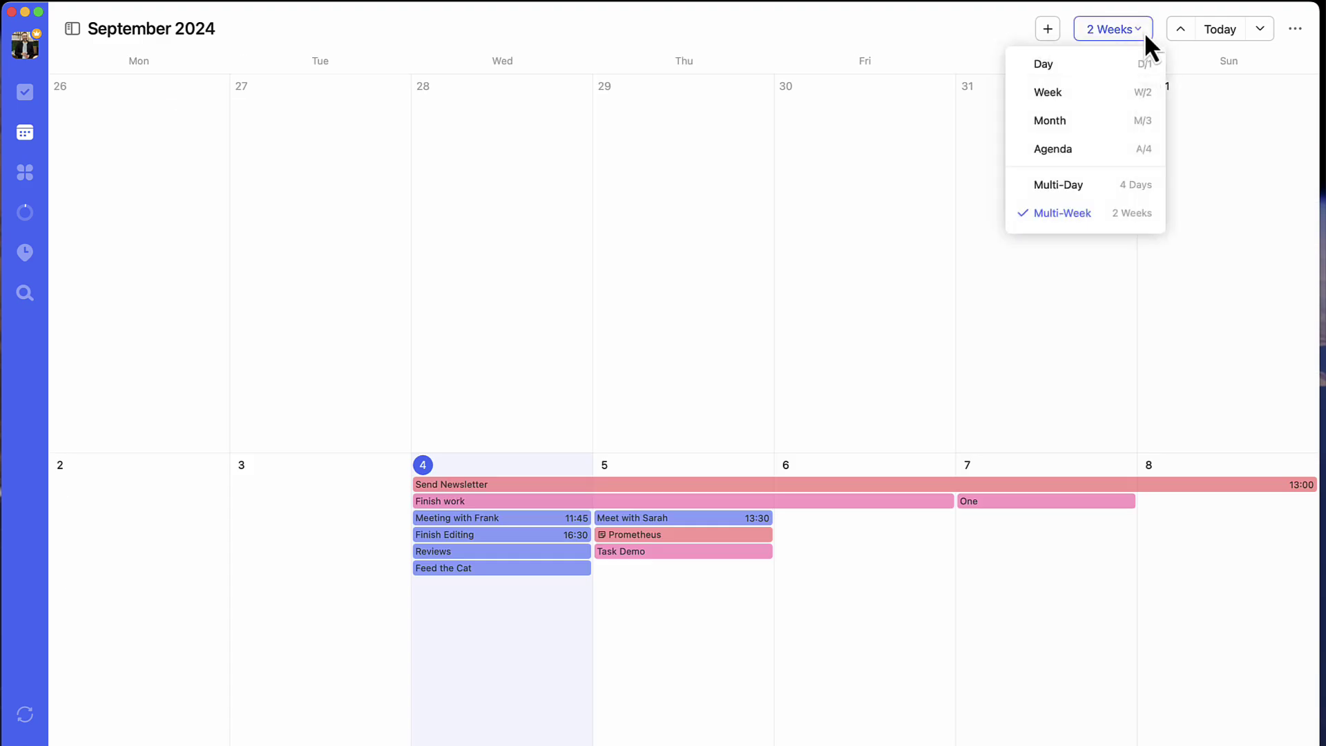
{"action": "left_click", "coordinate": [1123, 213]}
Step: Drag Finish work to span Thu Aug 29 to Sat Aug 31
{"action": "left_click", "coordinate": [893, 250]}
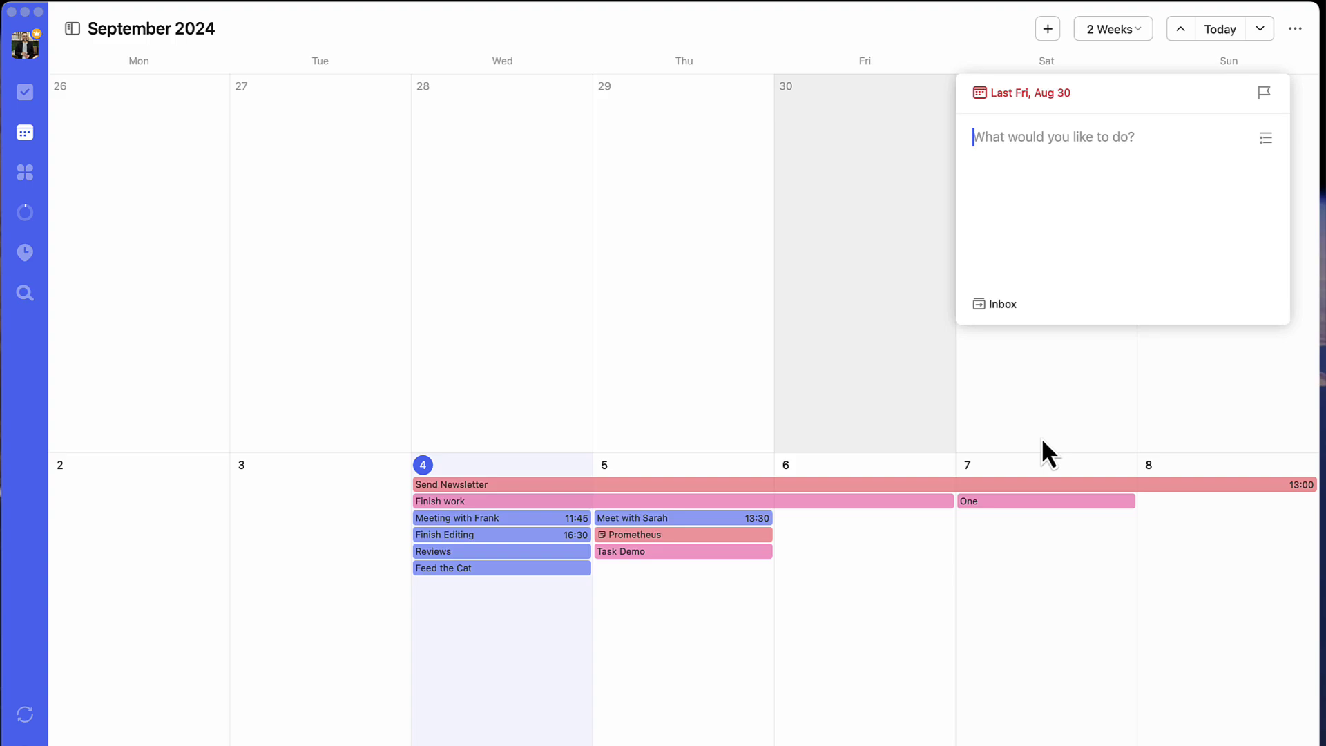
{"action": "left_click", "coordinate": [544, 375]}
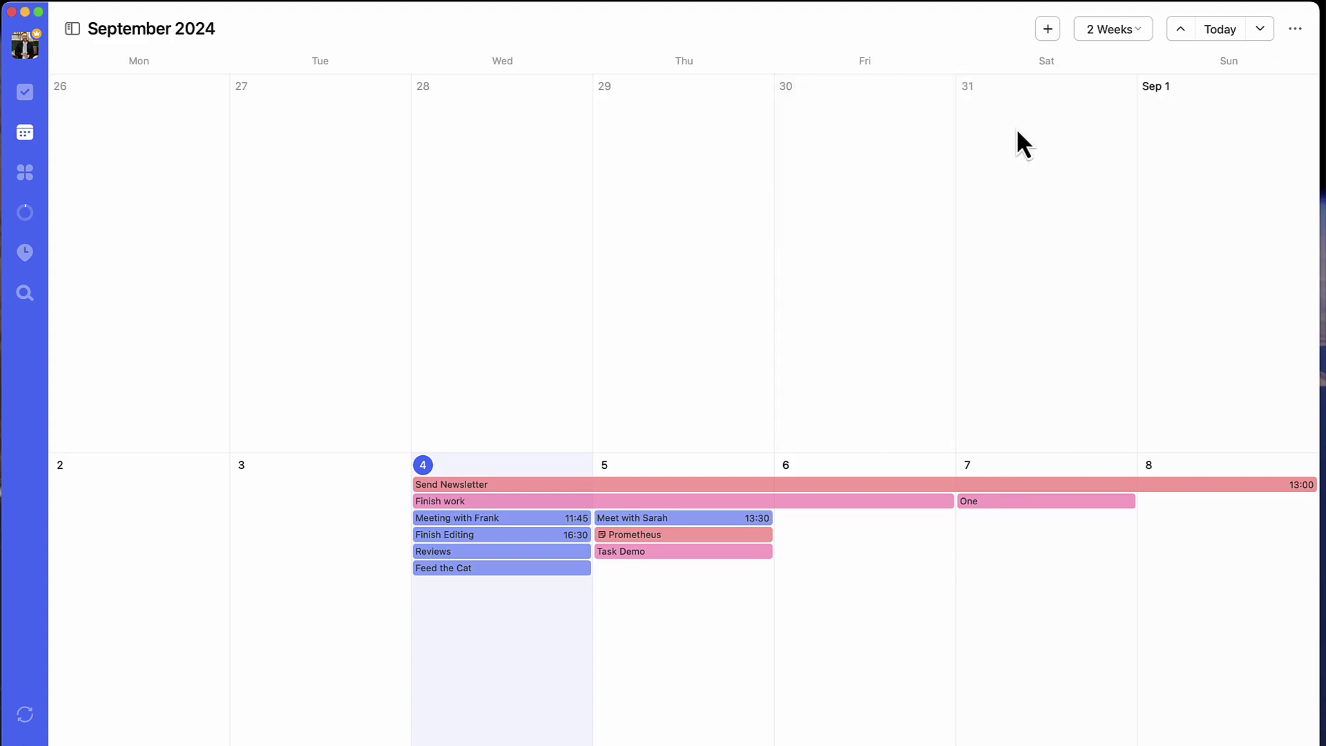
{"action": "left_click_drag", "start_coordinate": [891, 505], "coordinate": [615, 211]}
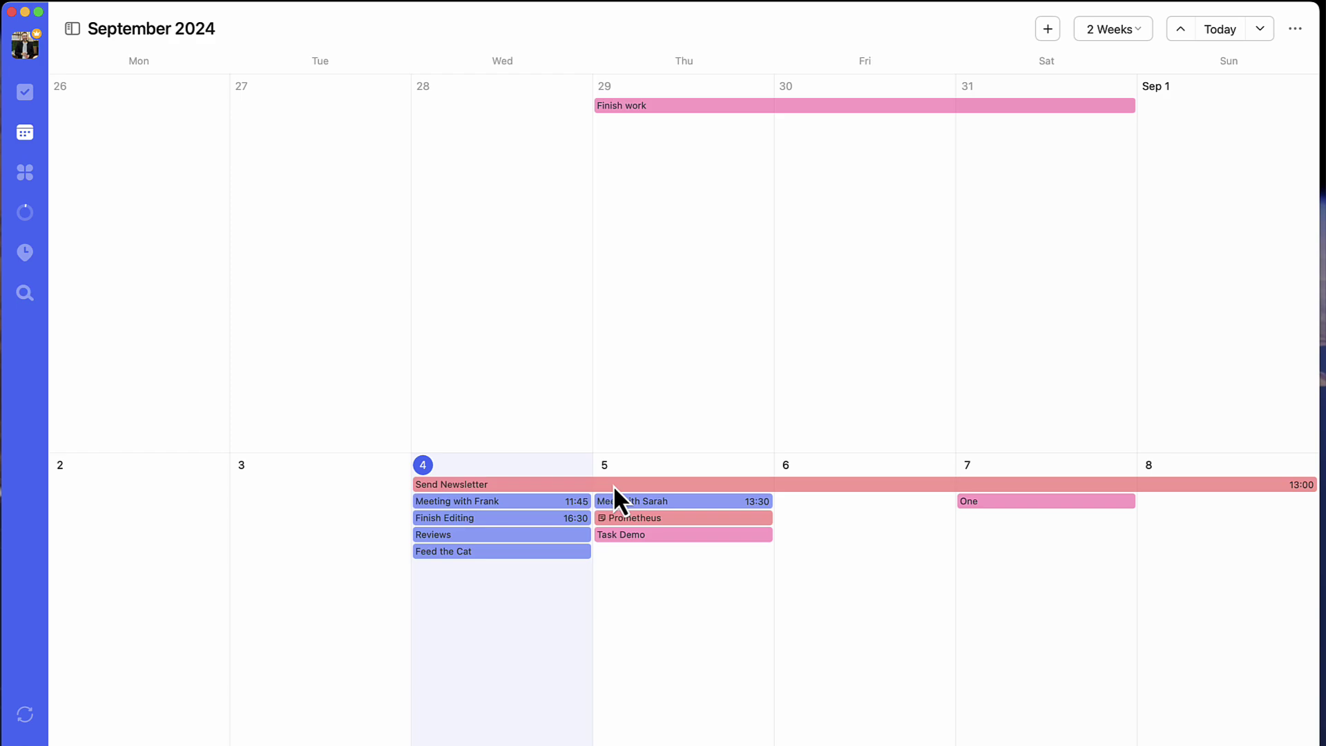
Step: Browse the calendar subscription settings and available calendar services, then close Settings
{"action": "left_click", "coordinate": [1295, 30]}
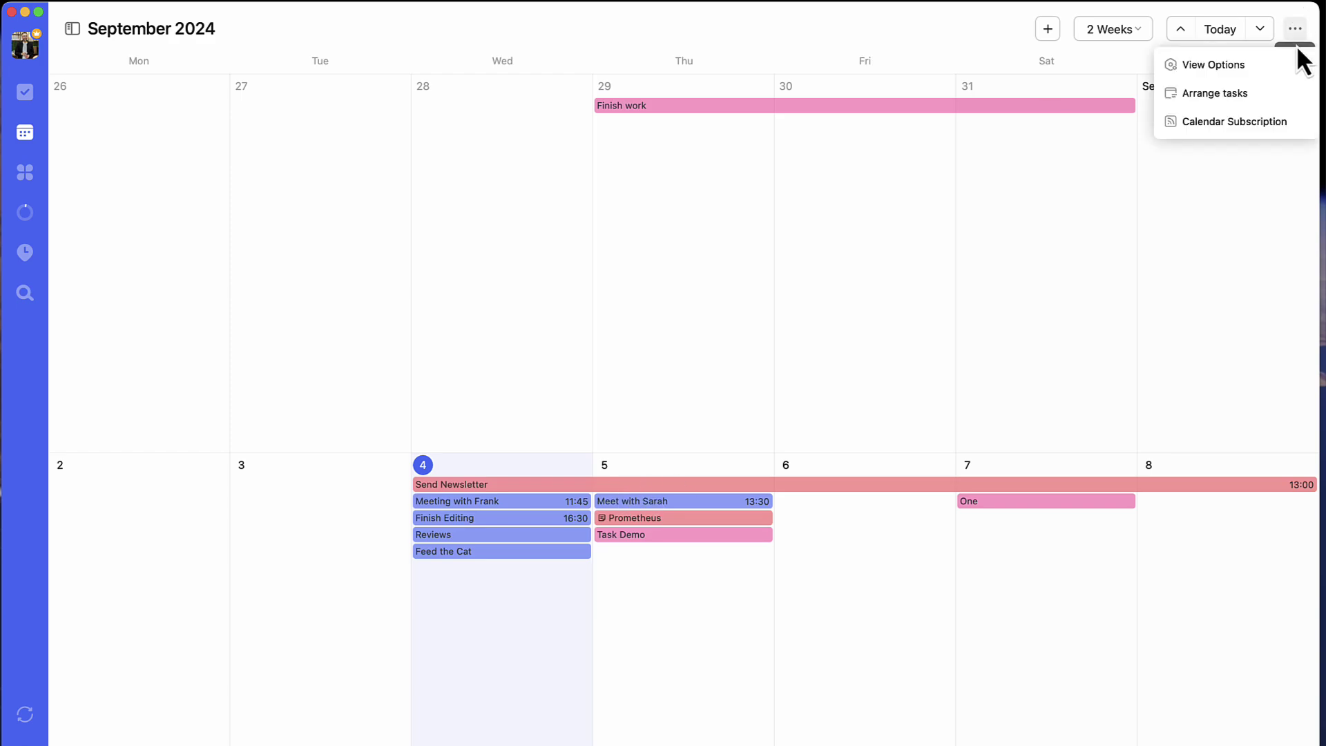
{"action": "left_click", "coordinate": [1245, 122]}
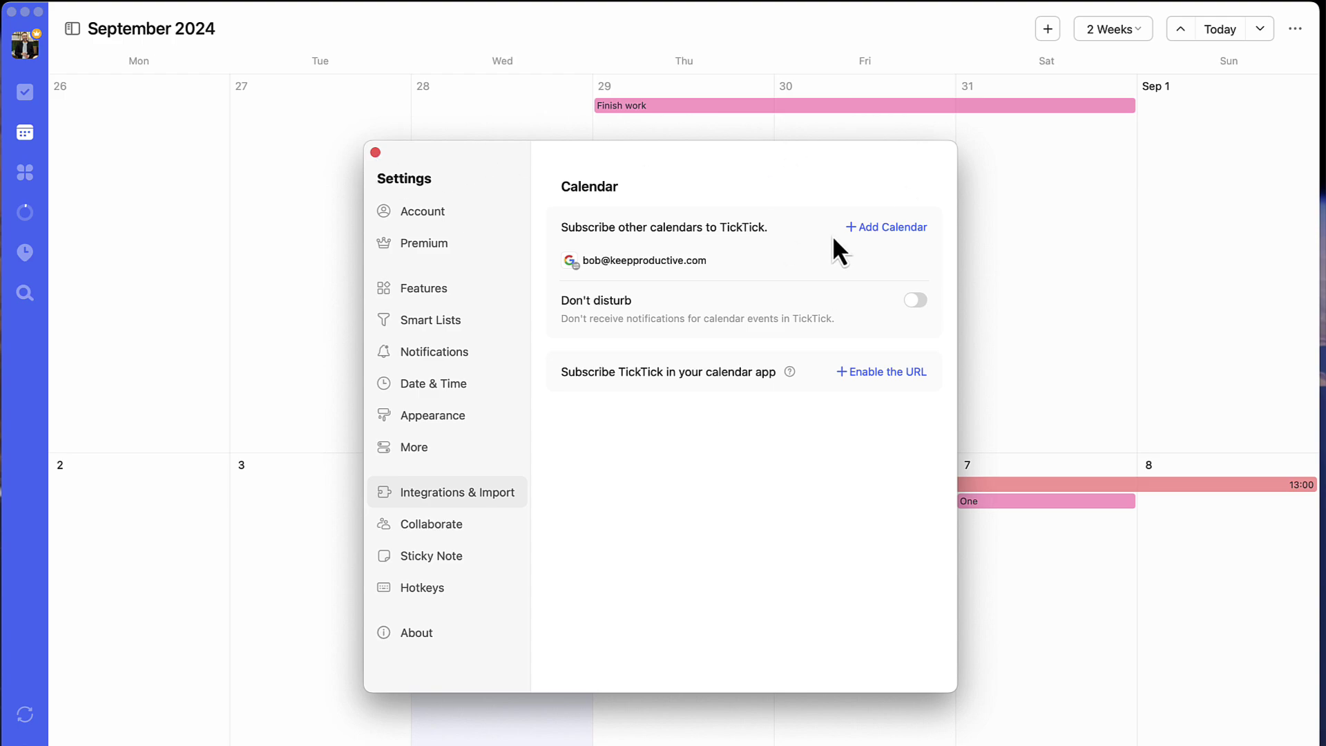
{"action": "left_click", "coordinate": [869, 228]}
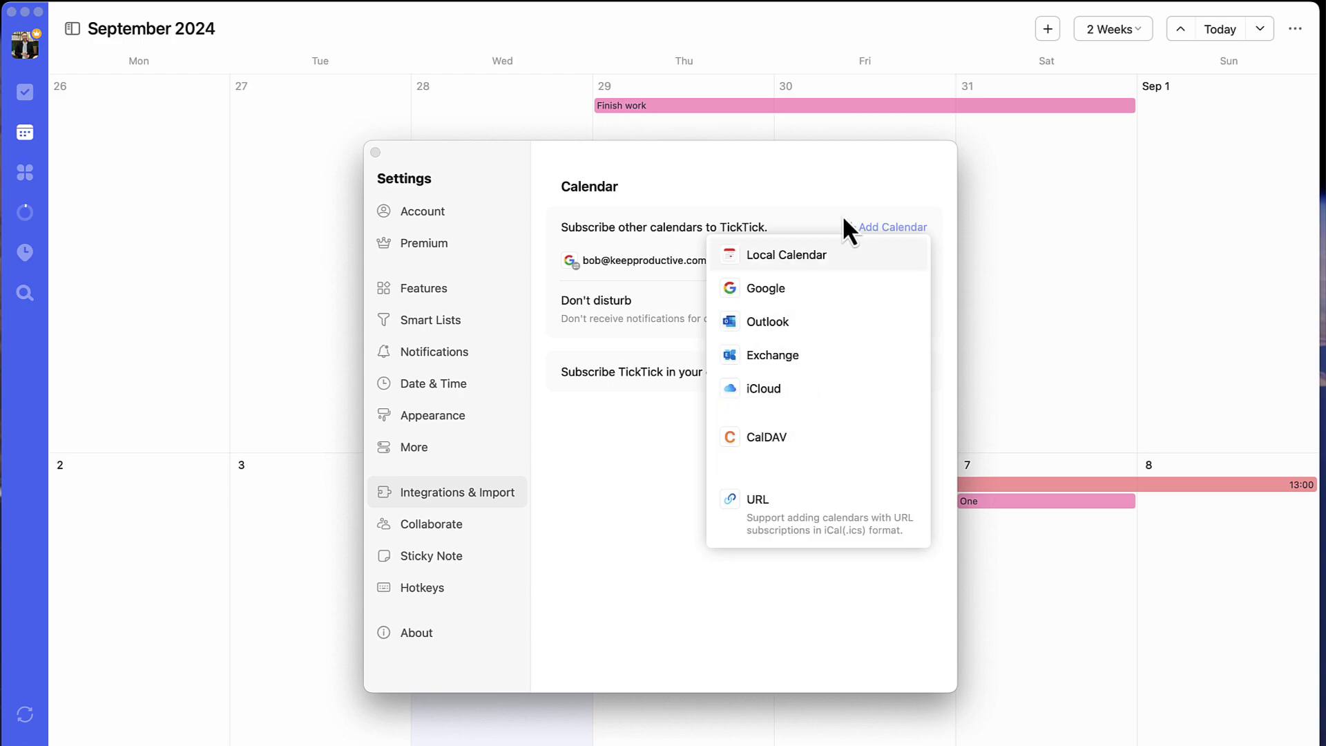
{"action": "left_click", "coordinate": [834, 178]}
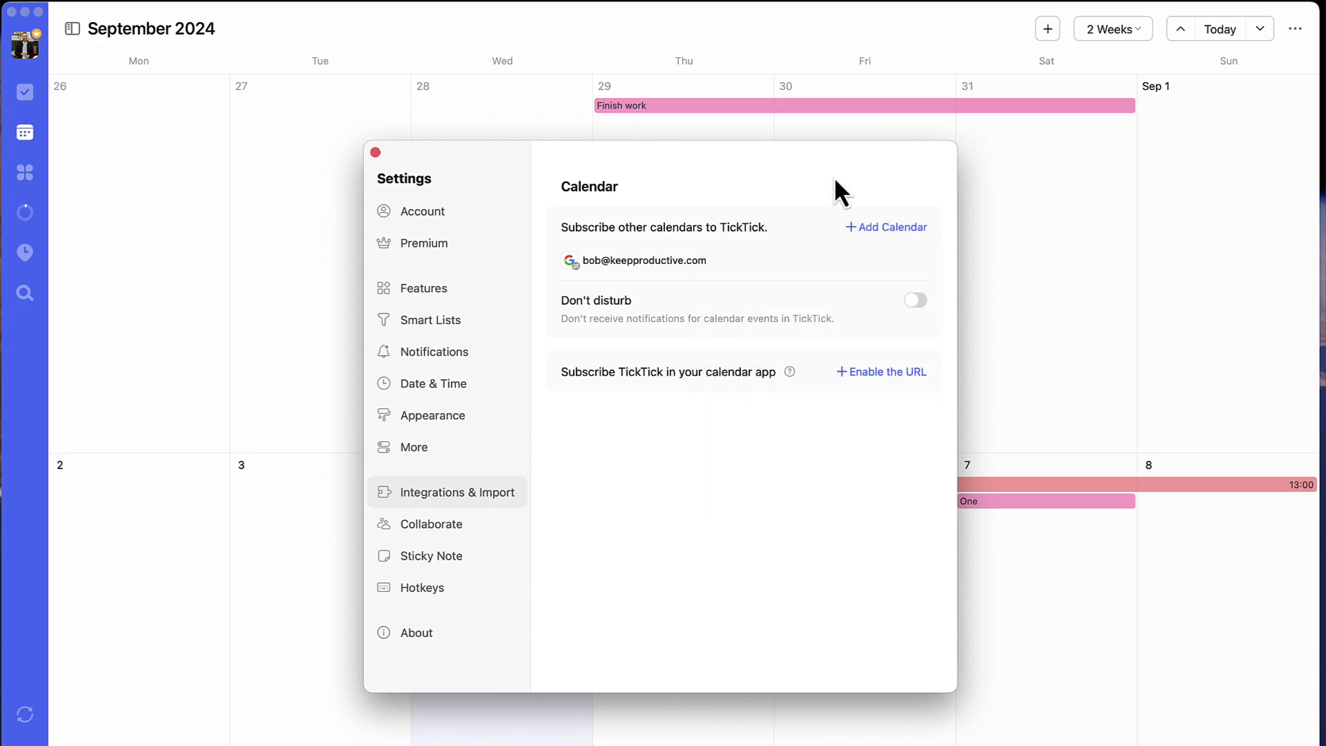
{"action": "left_click", "coordinate": [376, 153]}
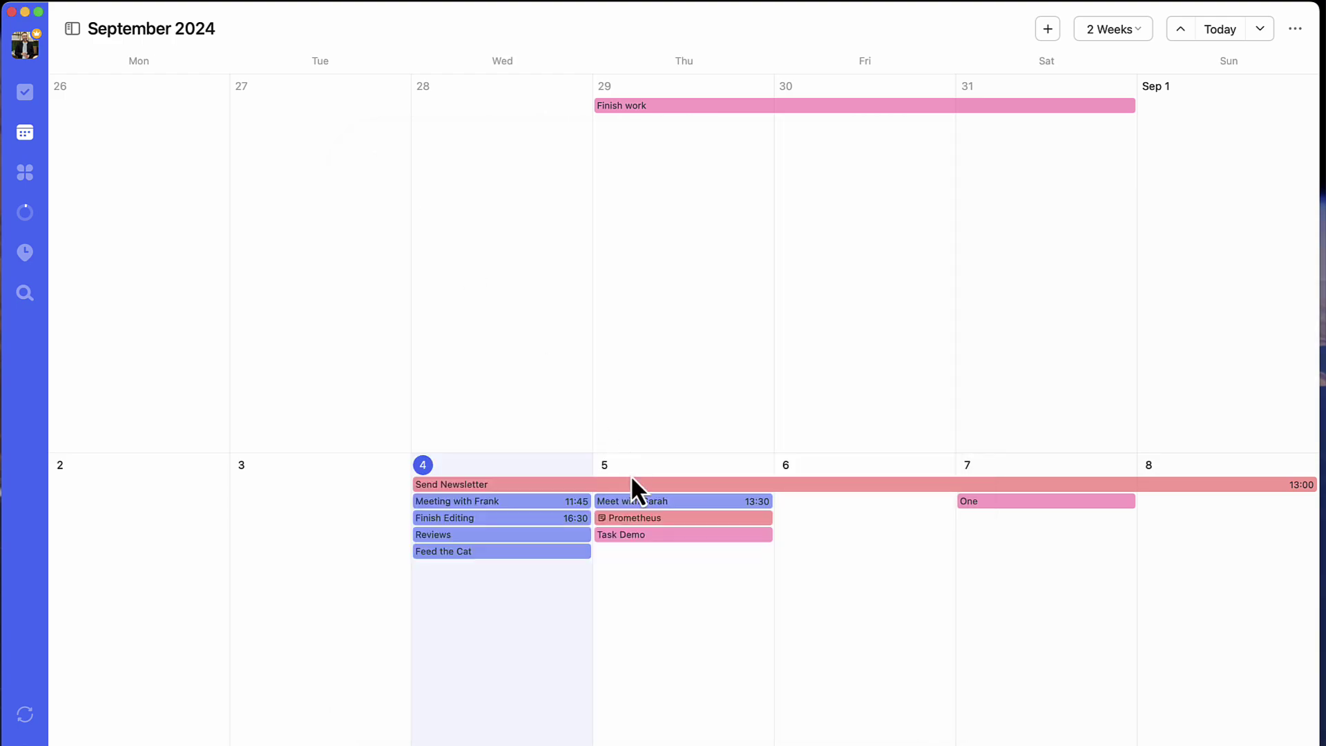
{"action": "left_click", "coordinate": [661, 535]}
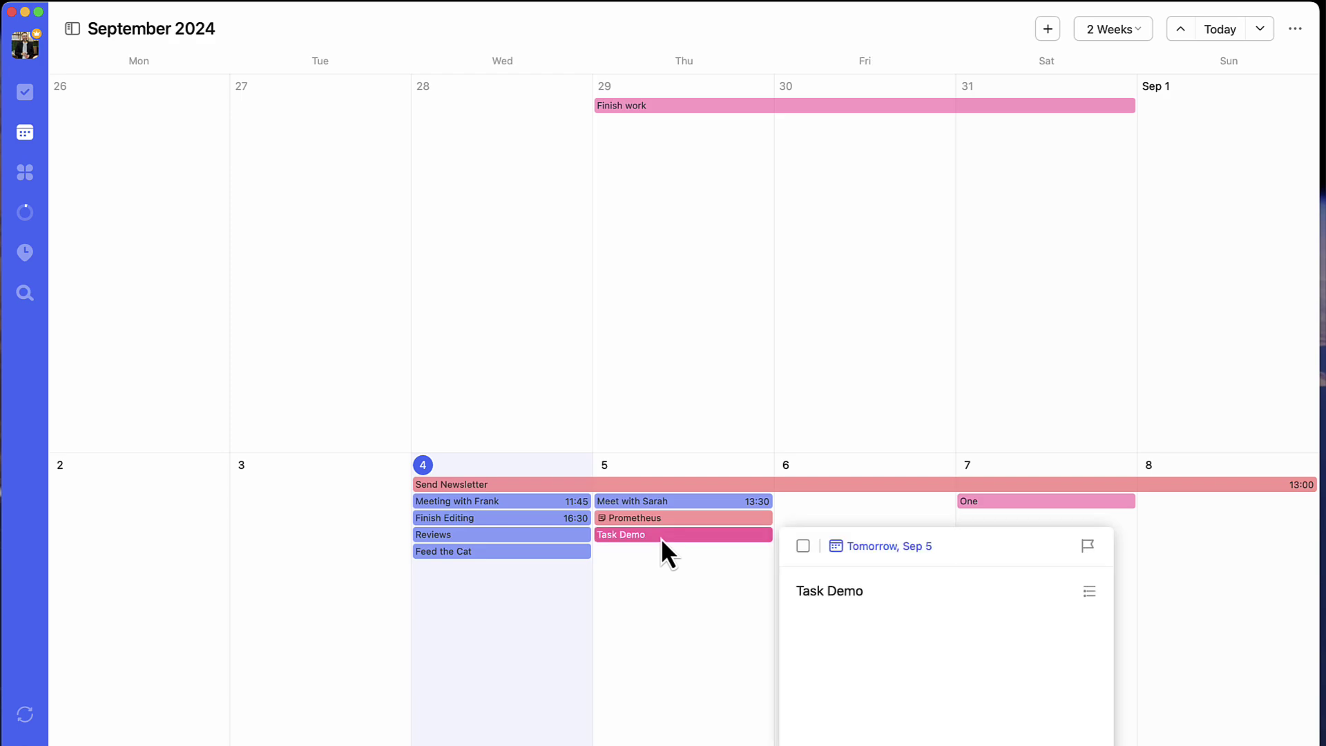
{"action": "left_click", "coordinate": [703, 502]}
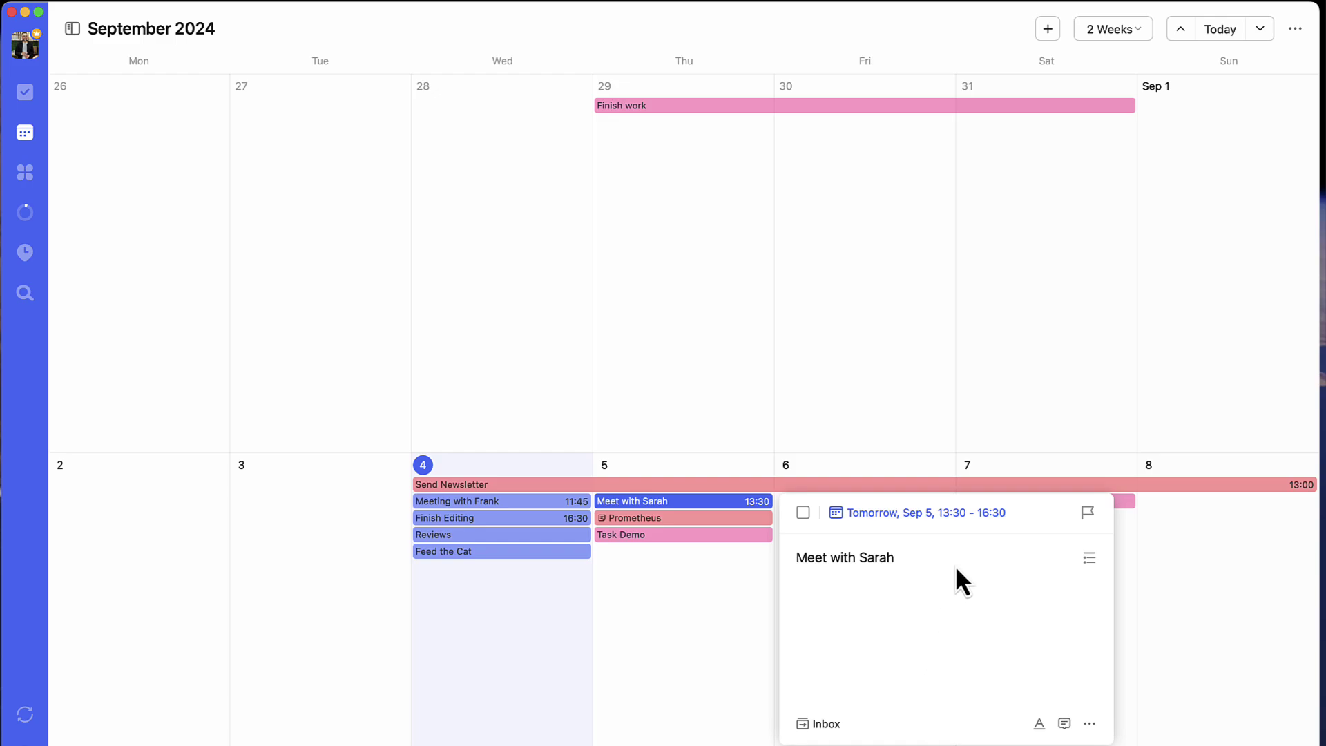
{"action": "left_click", "coordinate": [26, 93]}
{"action": "left_click", "coordinate": [147, 95]}
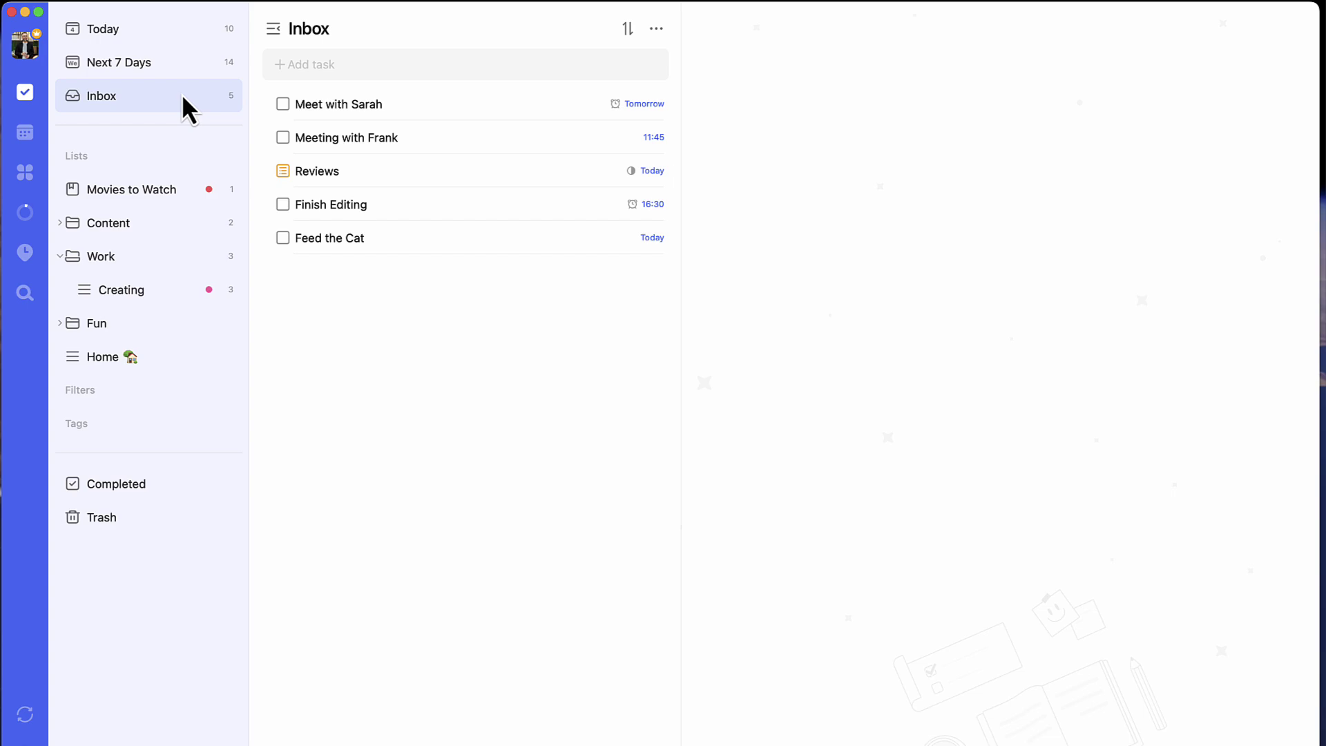
{"action": "left_click", "coordinate": [437, 104]}
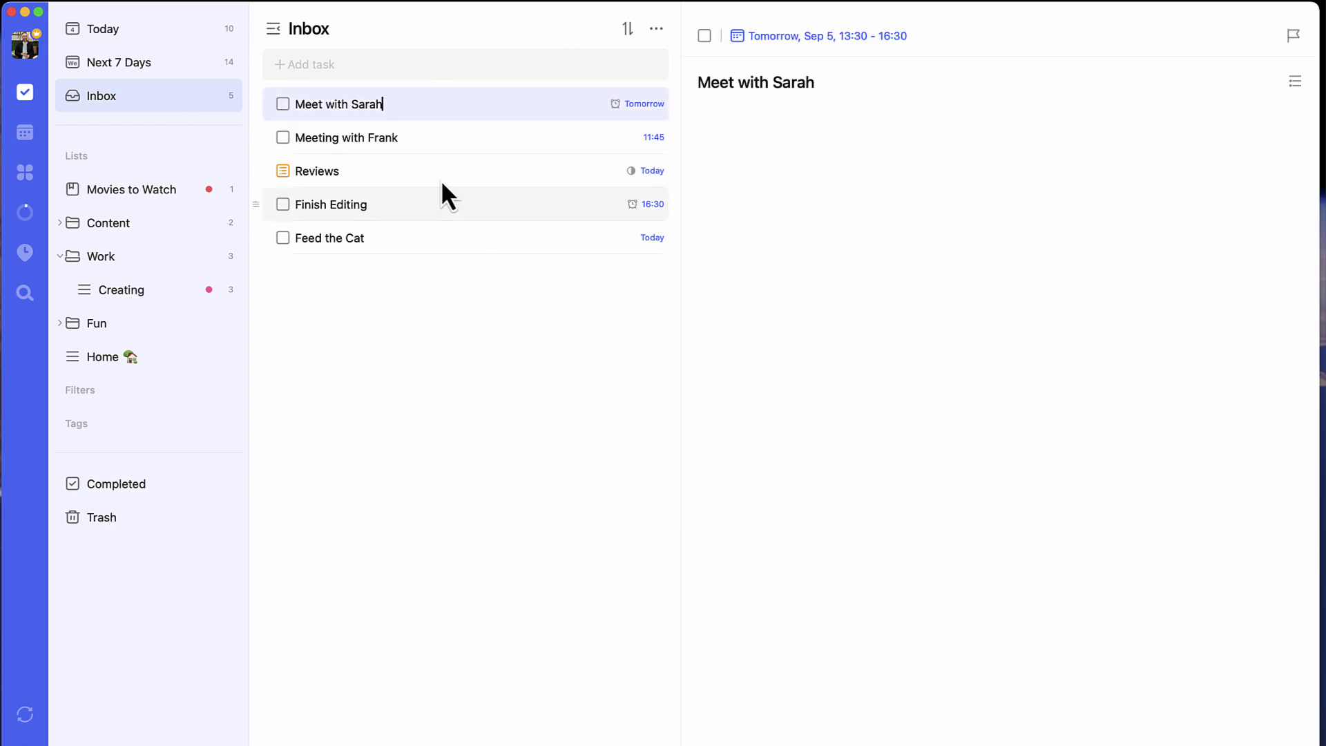
{"action": "left_click", "coordinate": [426, 137]}
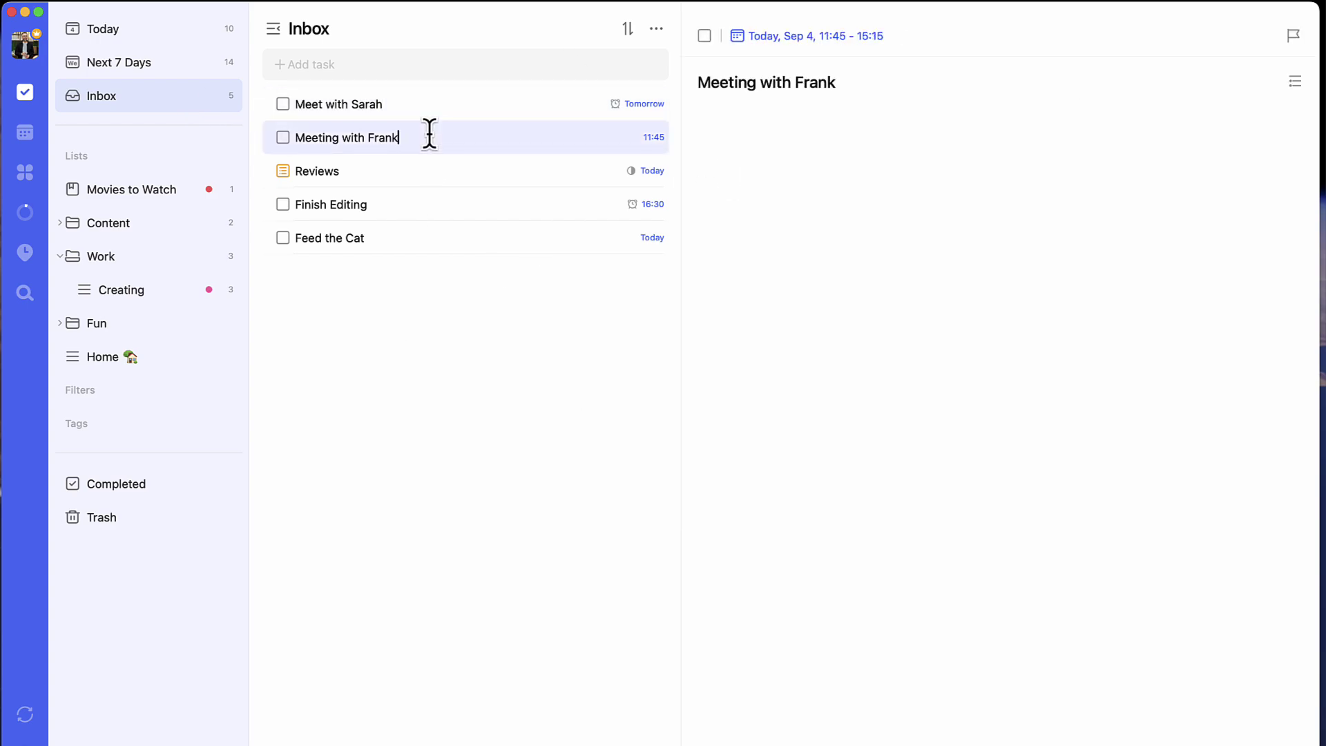
{"action": "left_click", "coordinate": [735, 116]}
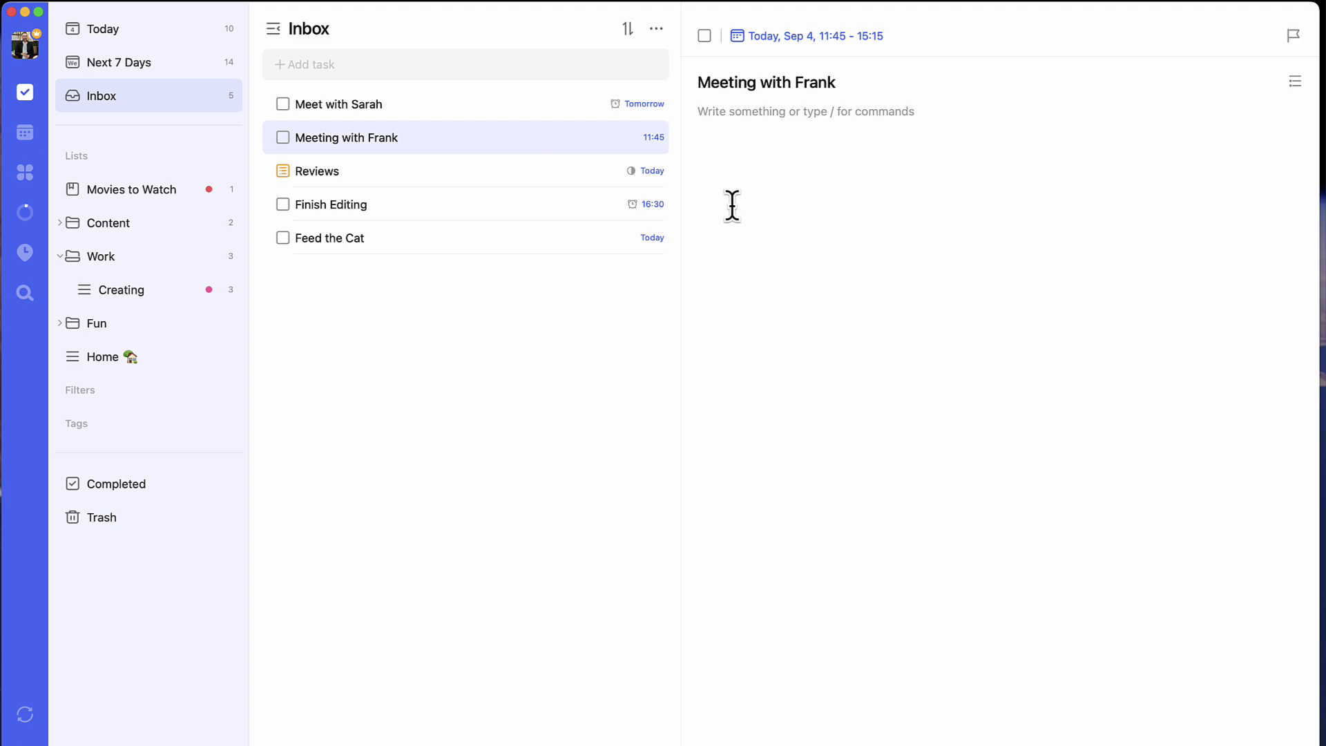
{"action": "type", "text": "/"}
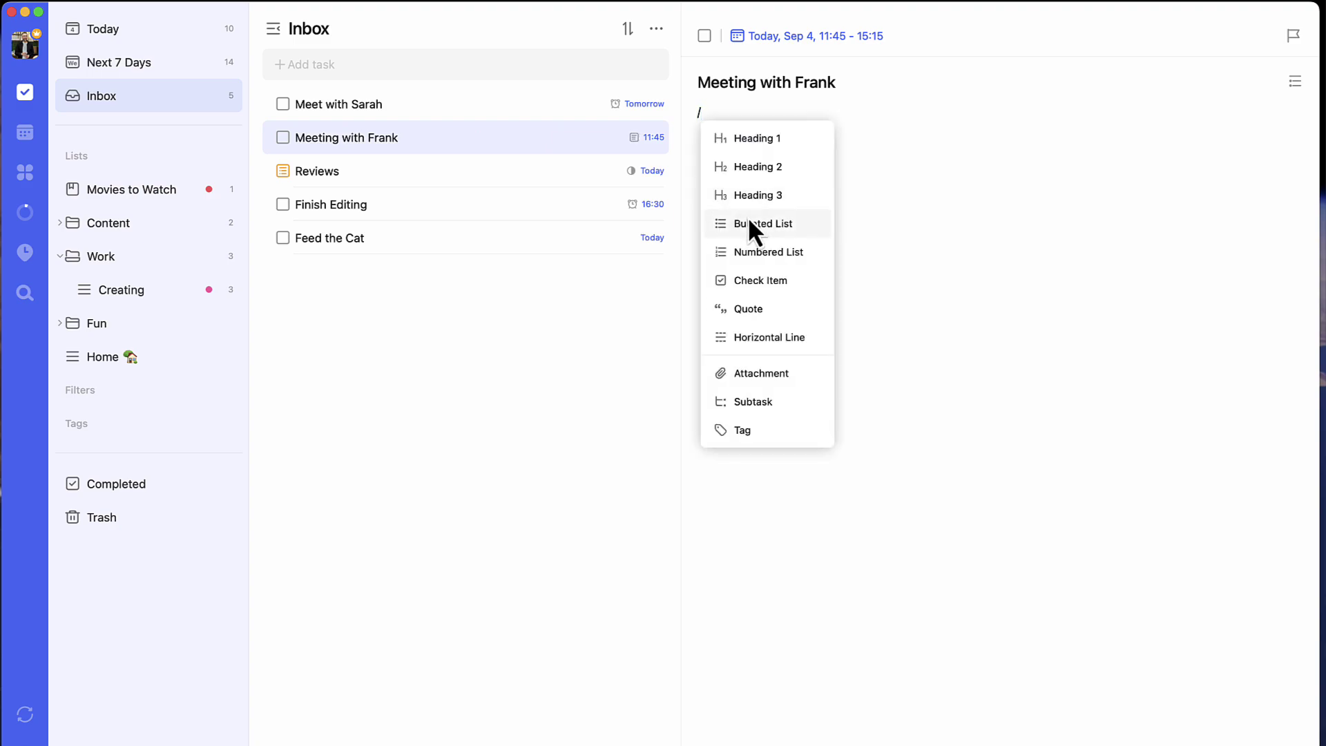
{"action": "key", "text": "BackSpace"}
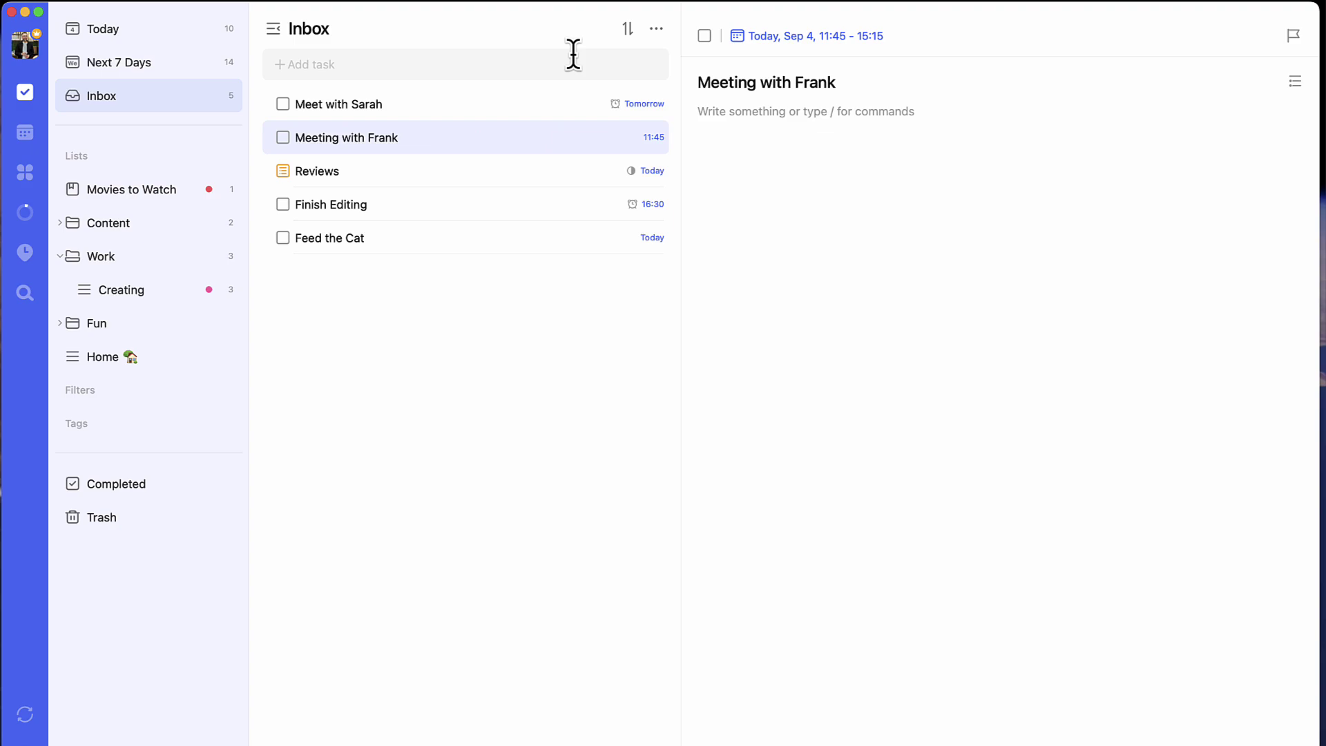
Step: Open the Arrange tasks panel and try grouping unscheduled tasks by tag, priority, then list
{"action": "left_click", "coordinate": [26, 131]}
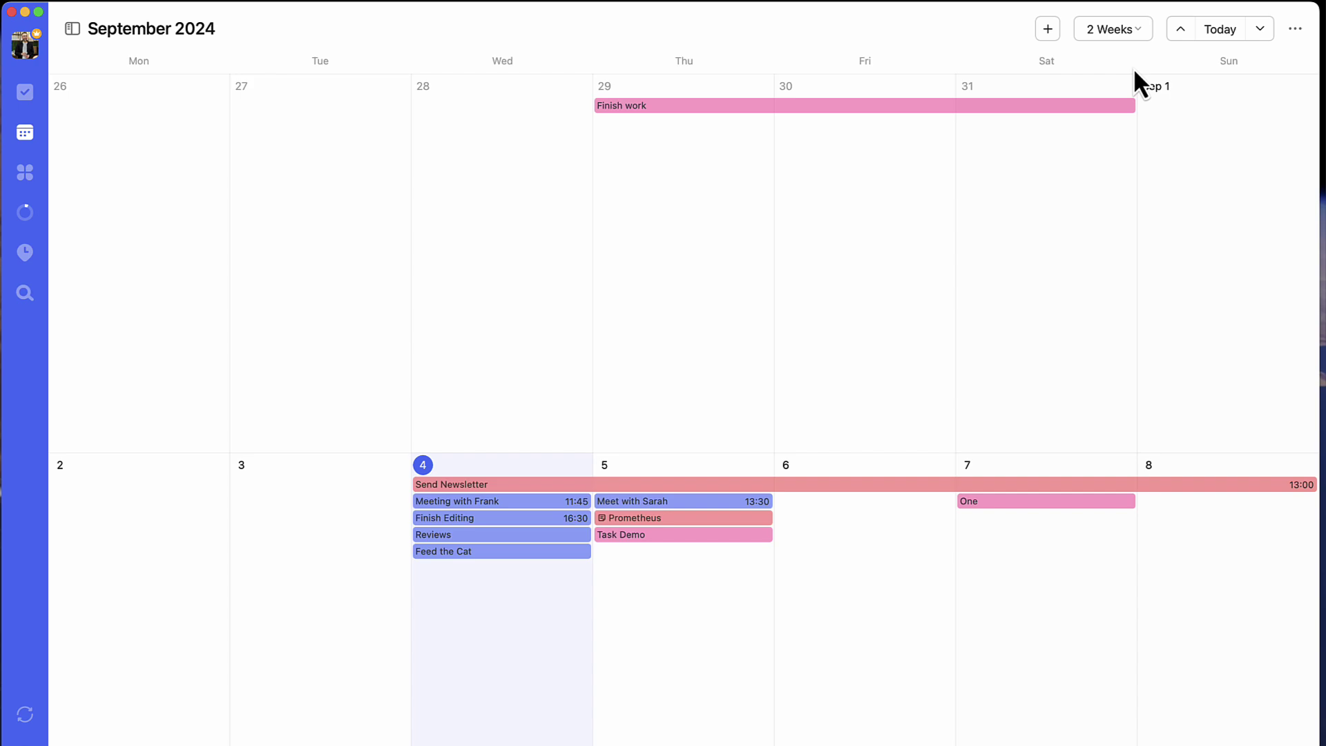
{"action": "left_click", "coordinate": [1049, 29]}
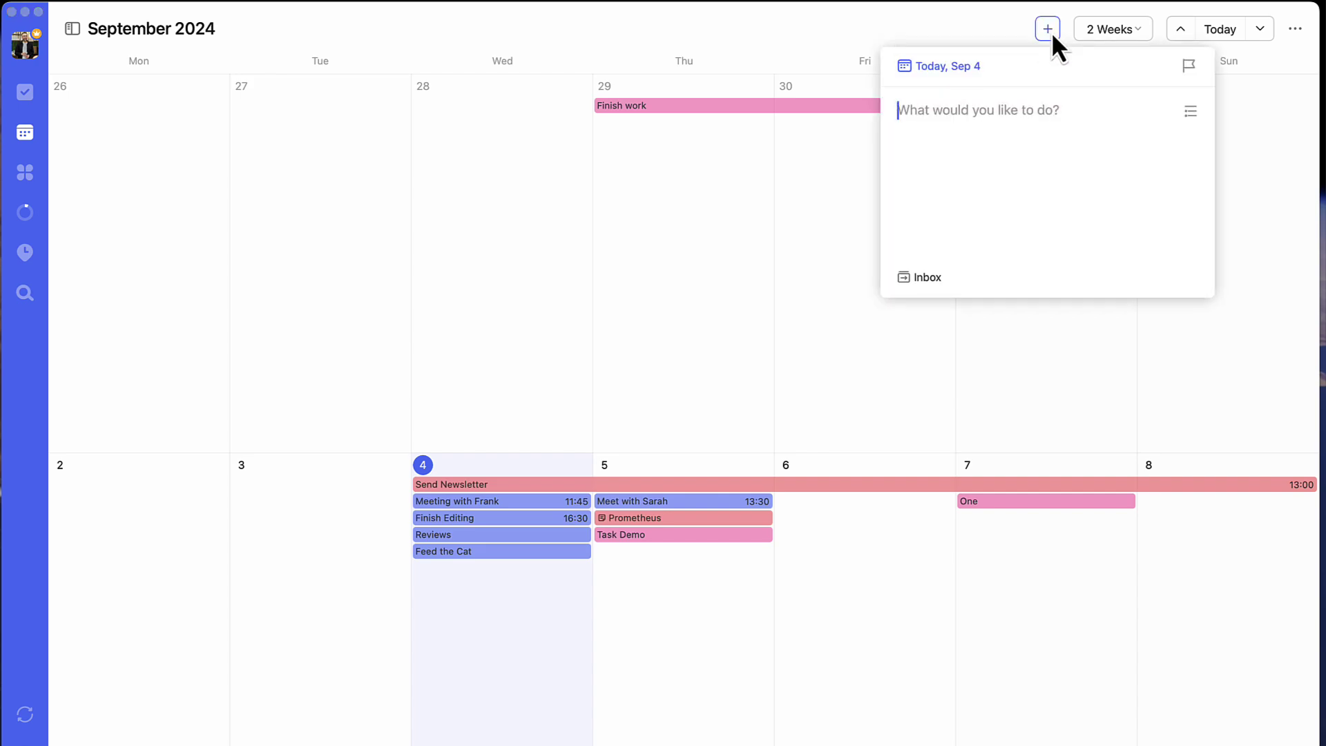
{"action": "left_click", "coordinate": [1050, 31]}
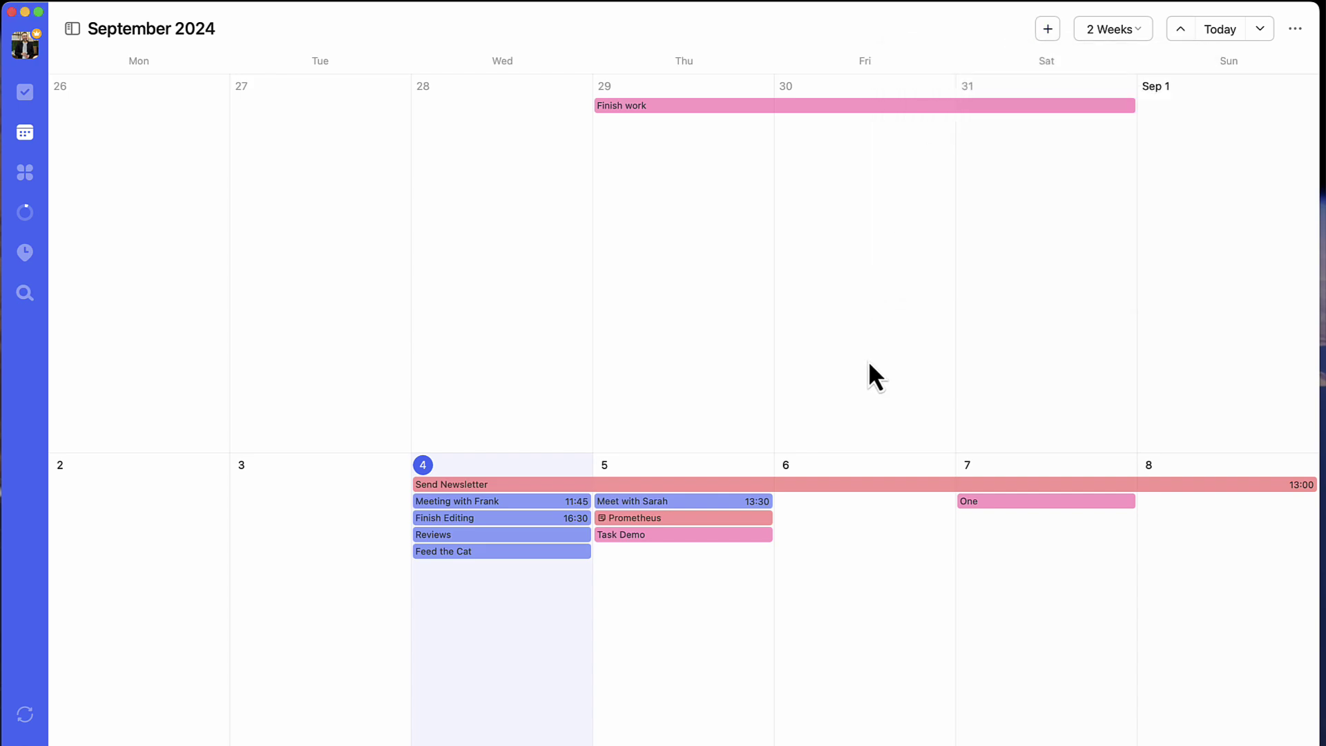
{"action": "left_click", "coordinate": [1296, 30]}
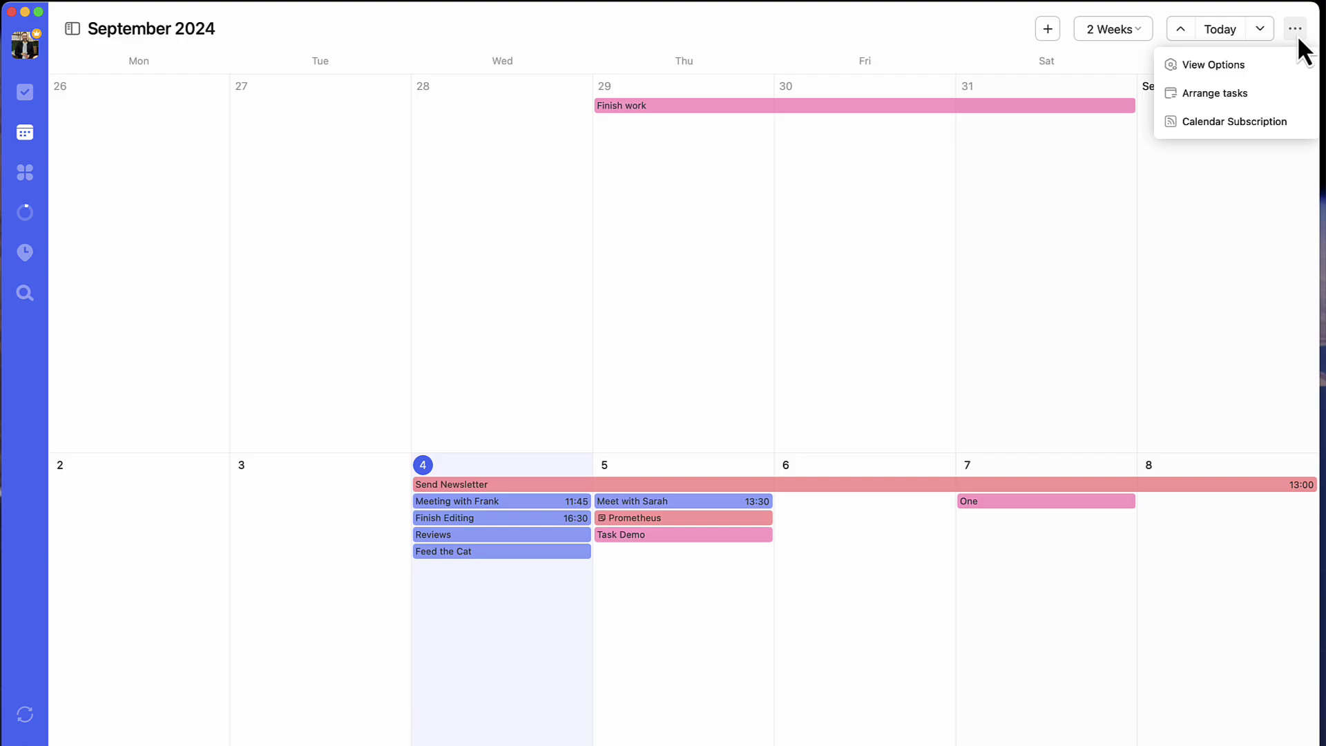
{"action": "left_click", "coordinate": [1268, 95]}
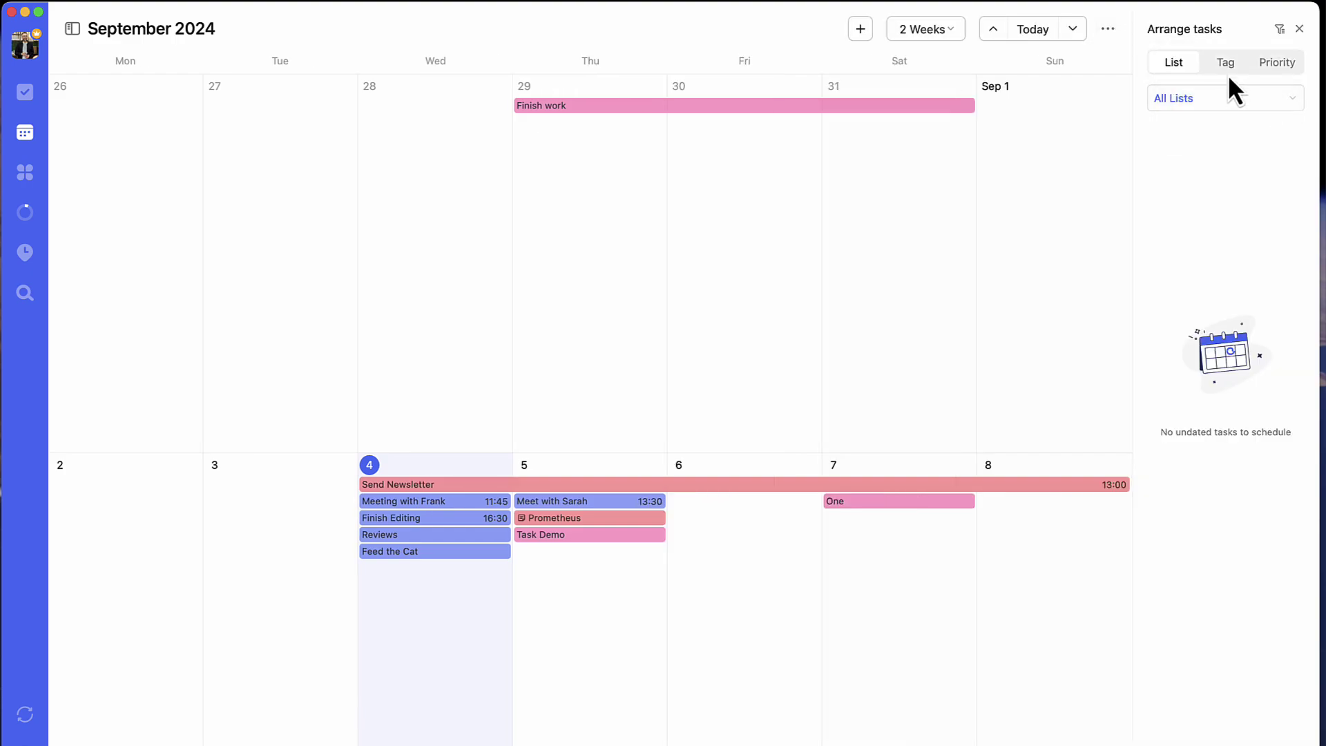
{"action": "left_click", "coordinate": [1228, 65]}
{"action": "left_click", "coordinate": [1278, 65]}
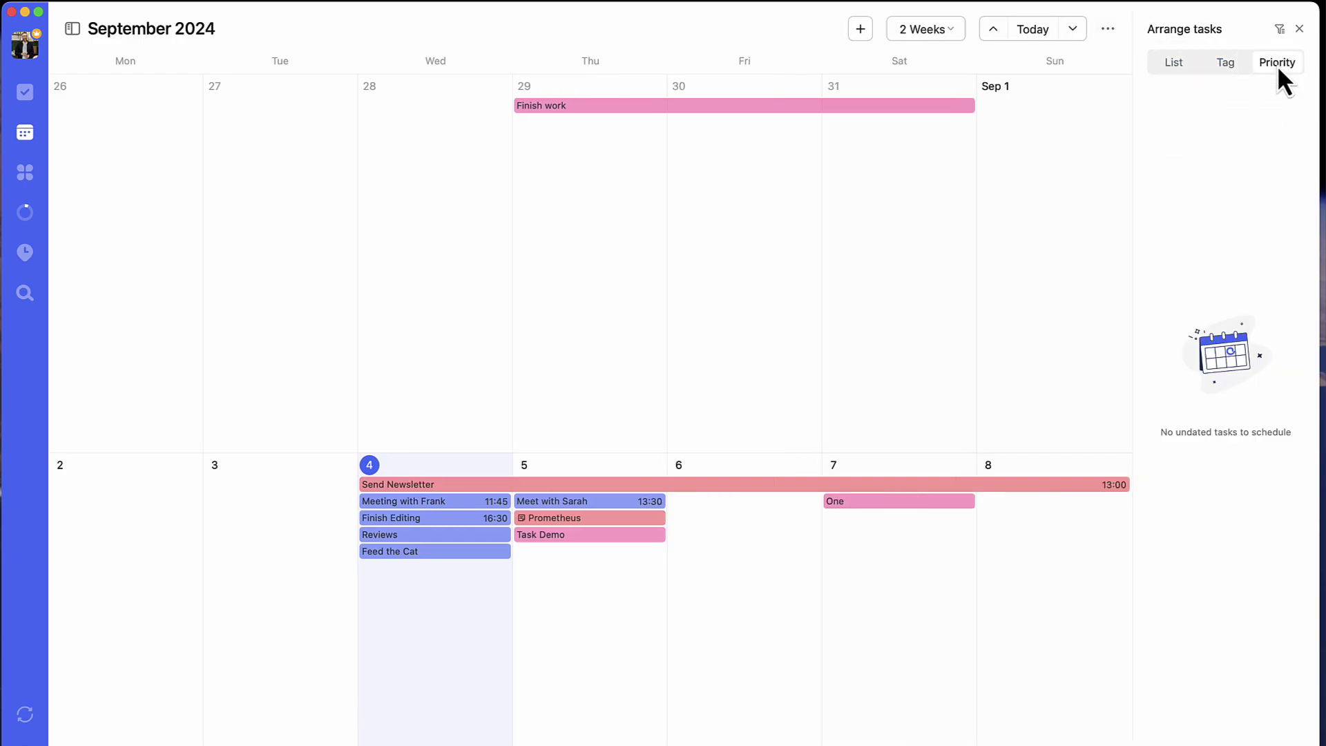
{"action": "left_click", "coordinate": [1185, 63]}
Step: Drag One onto Sat Aug 31 and open the calendar's View Options
{"action": "left_click_drag", "start_coordinate": [910, 500], "coordinate": [924, 214]}
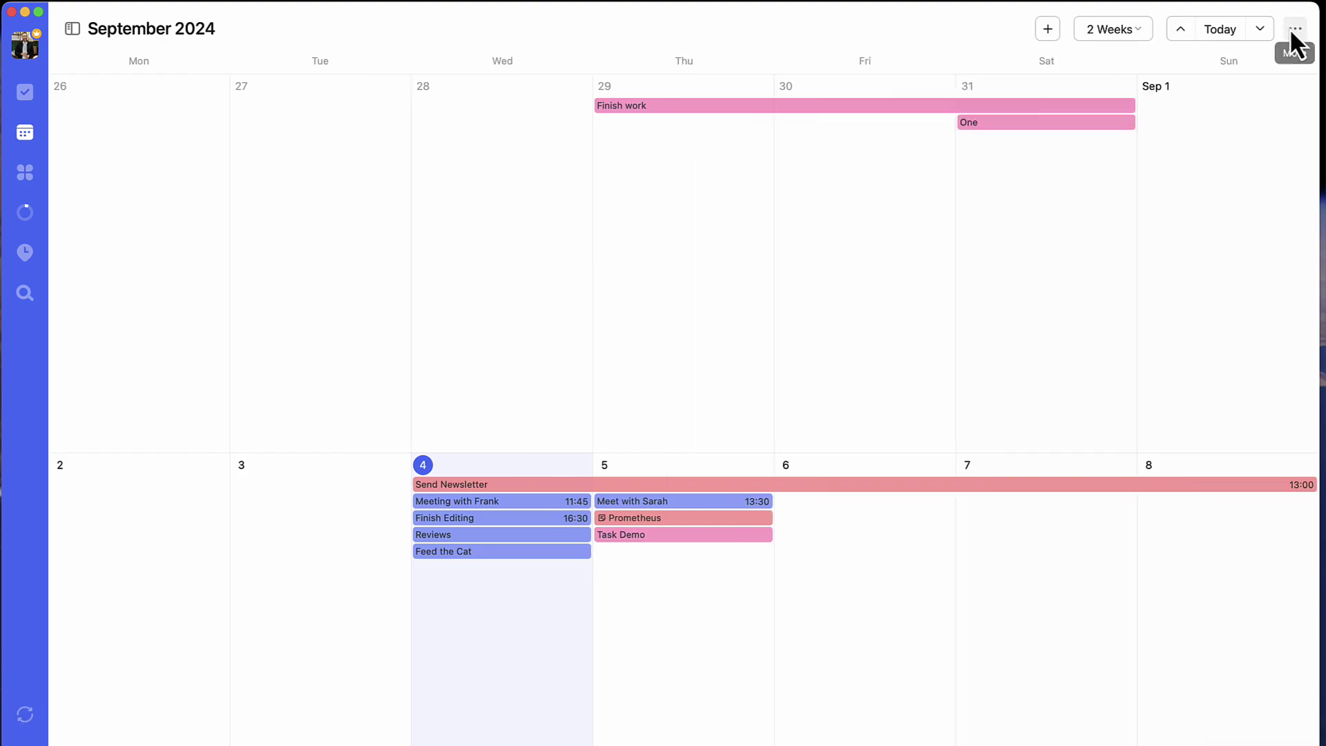
{"action": "left_click", "coordinate": [1294, 31]}
{"action": "left_click", "coordinate": [1246, 65]}
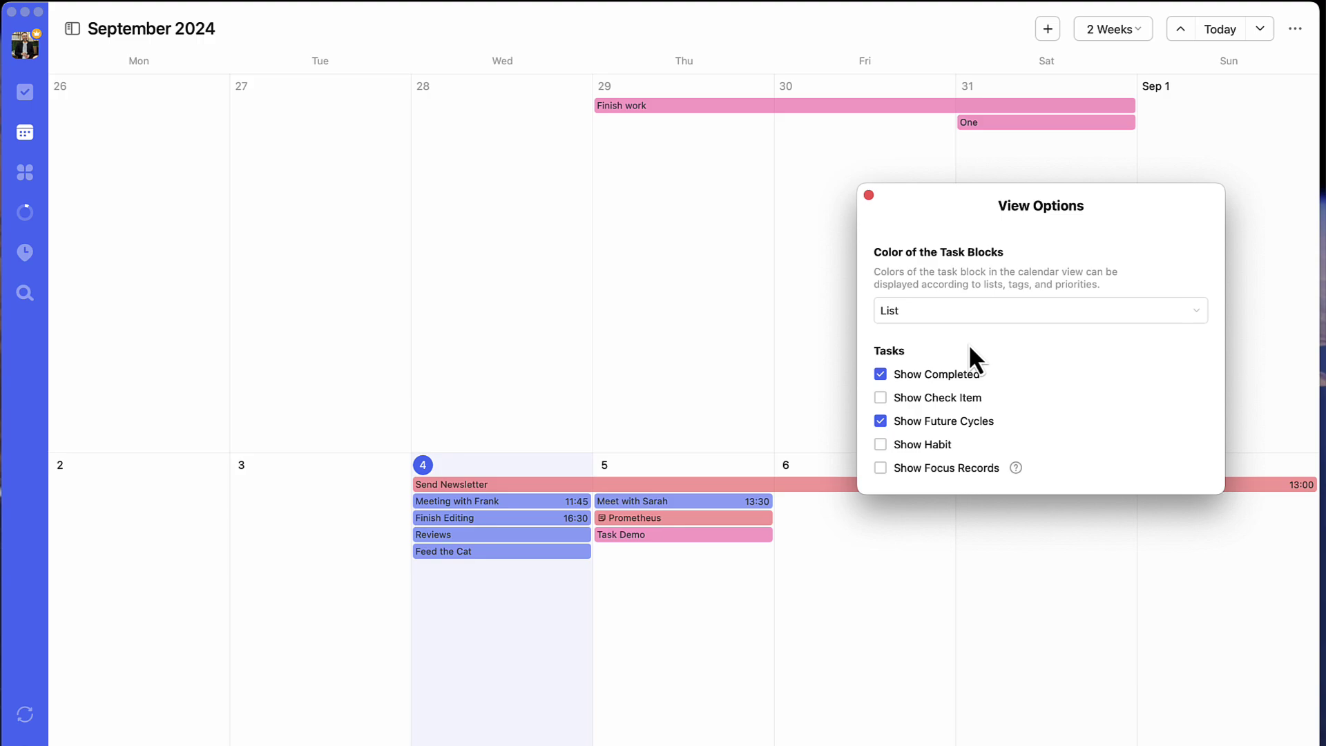
Step: Check in Meditate for every day Thu 29–Wed 4, plus Run 3KM Wednesday and second Meditate Tuesday
{"action": "left_click", "coordinate": [868, 195]}
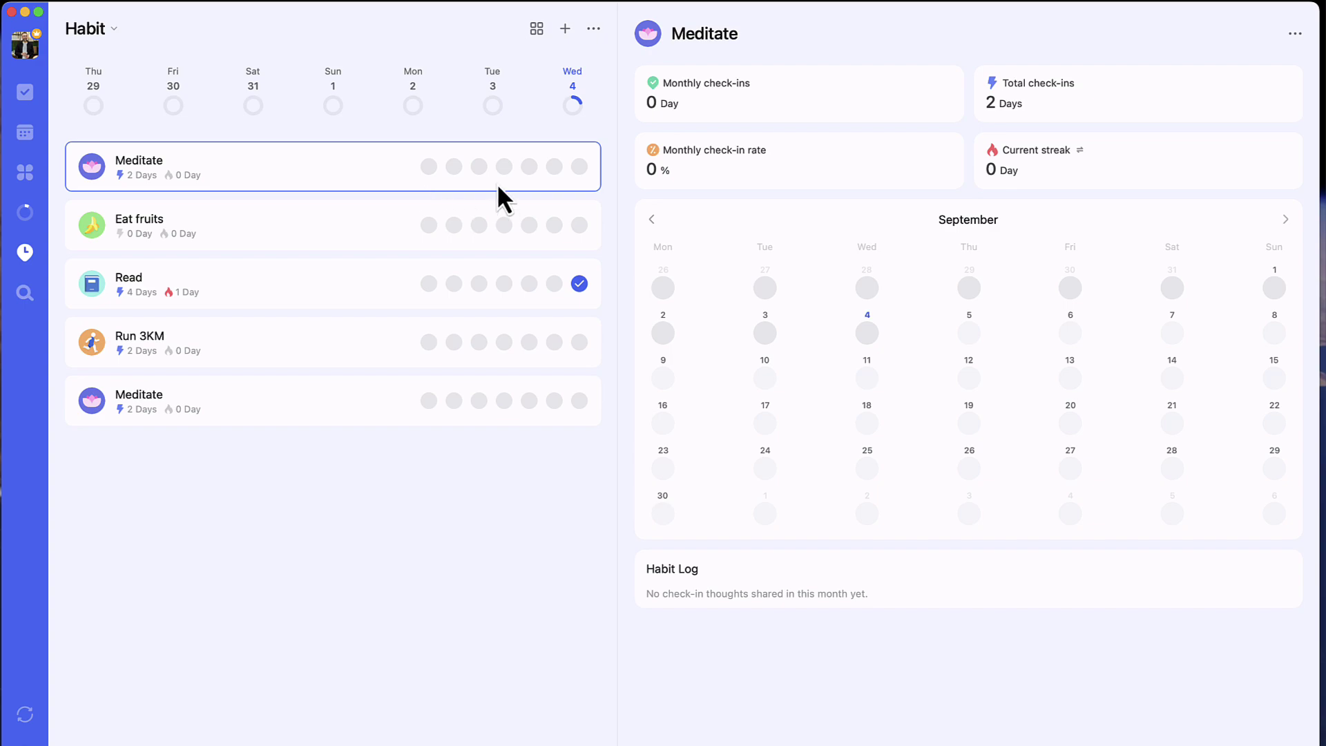
{"action": "left_click", "coordinate": [429, 166]}
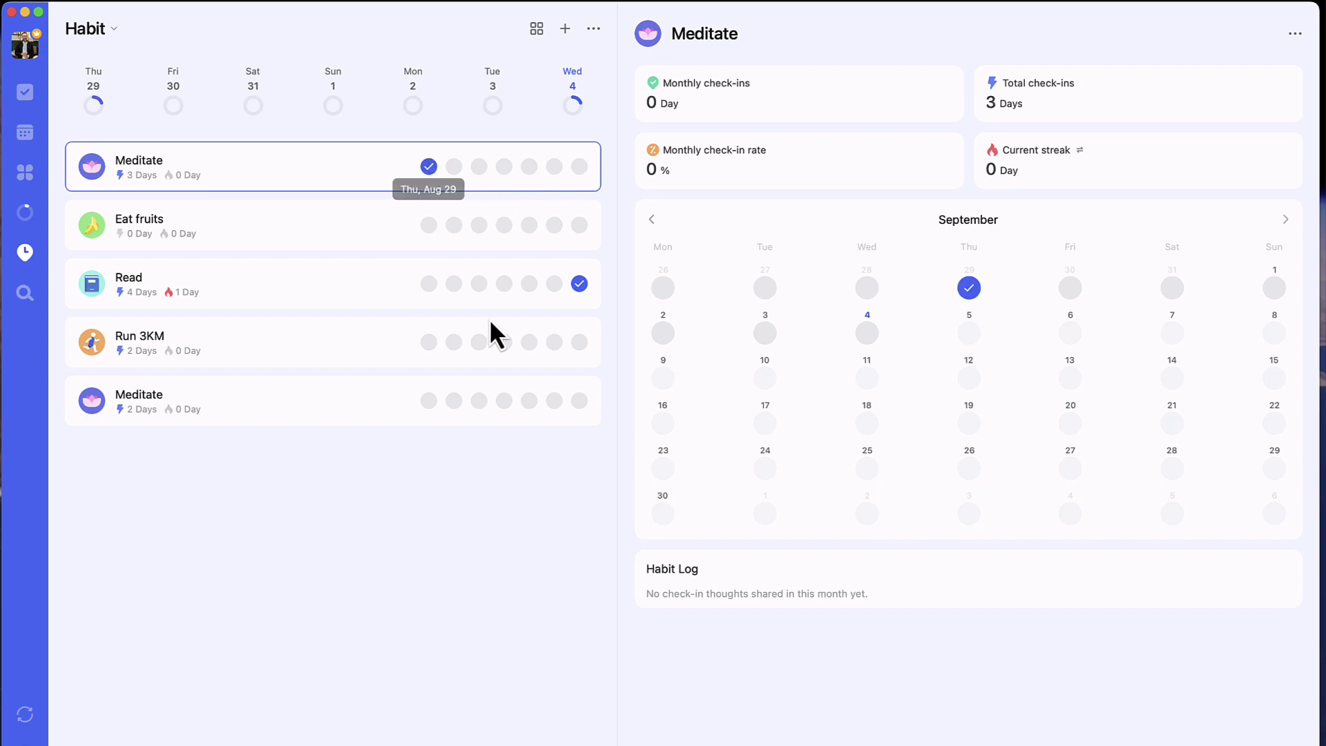
{"action": "left_click", "coordinate": [454, 166]}
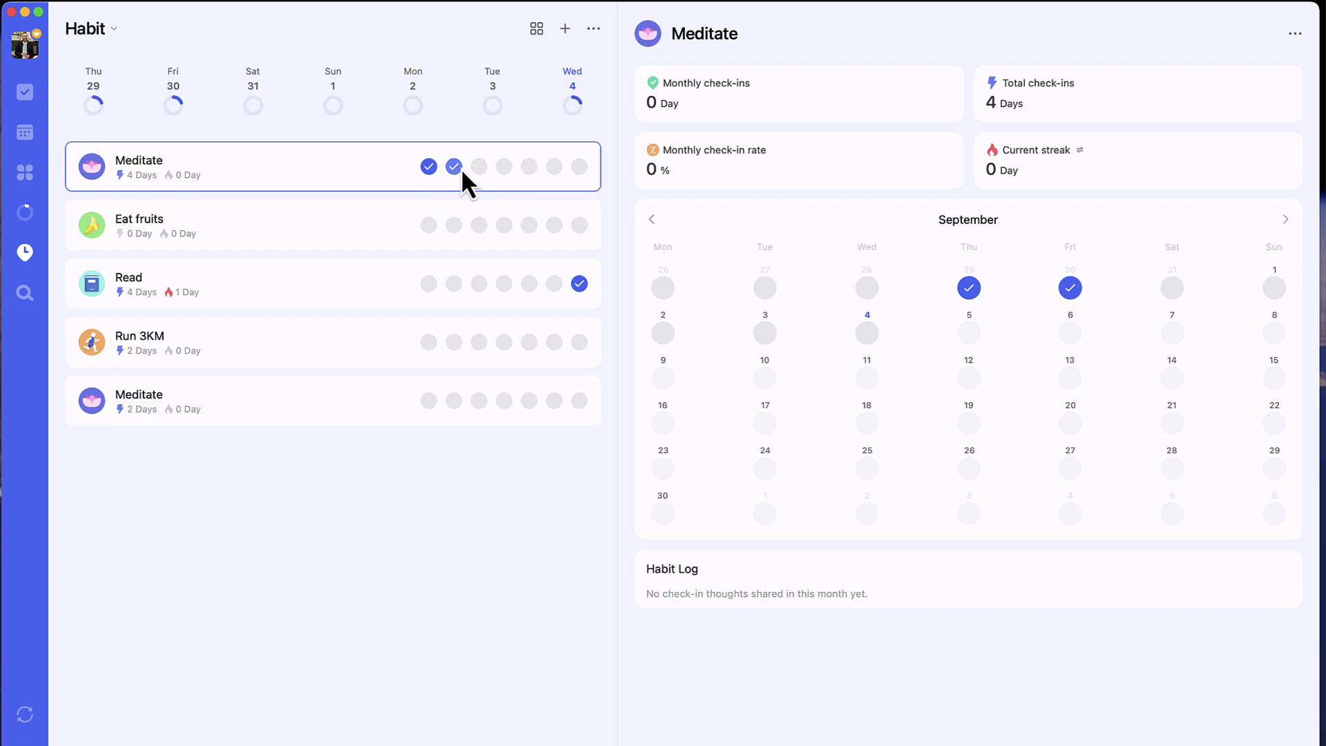
{"action": "left_click", "coordinate": [481, 167]}
{"action": "left_click", "coordinate": [507, 167]}
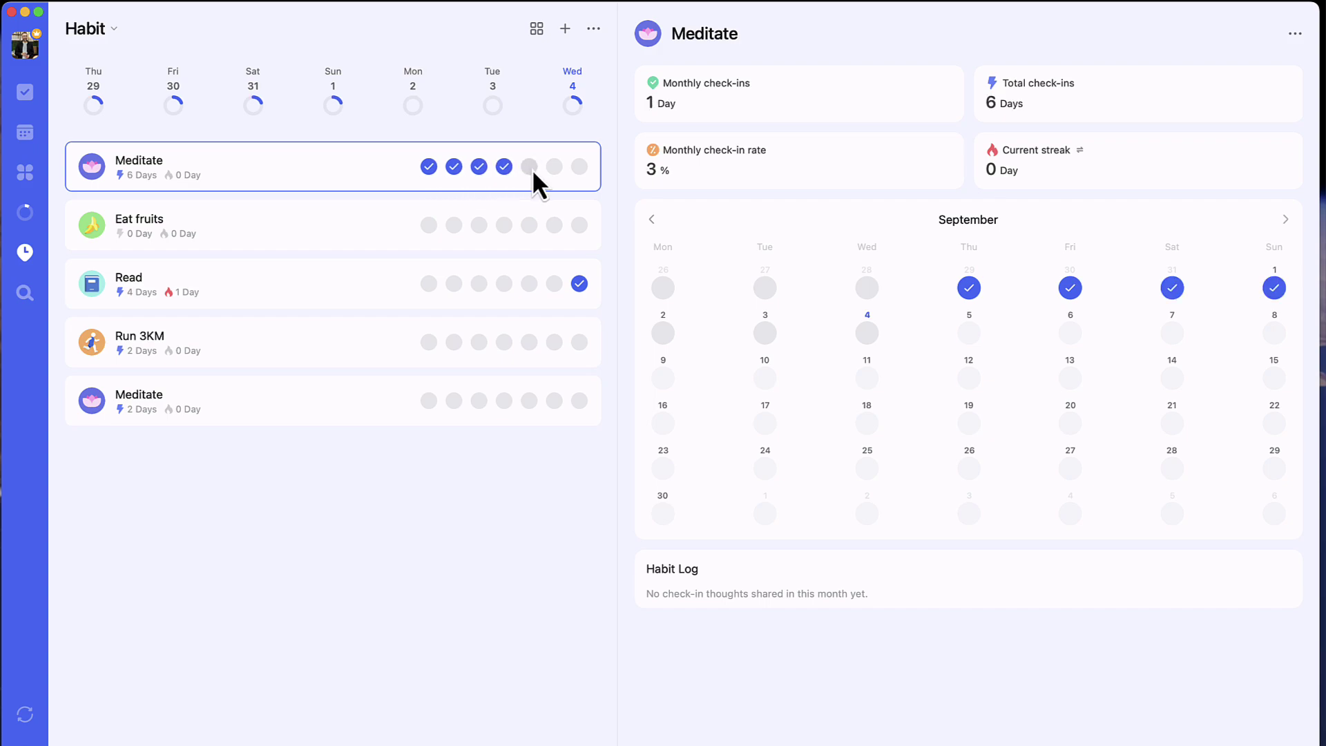
{"action": "left_click", "coordinate": [532, 167]}
{"action": "left_click", "coordinate": [554, 166]}
{"action": "left_click", "coordinate": [580, 167]}
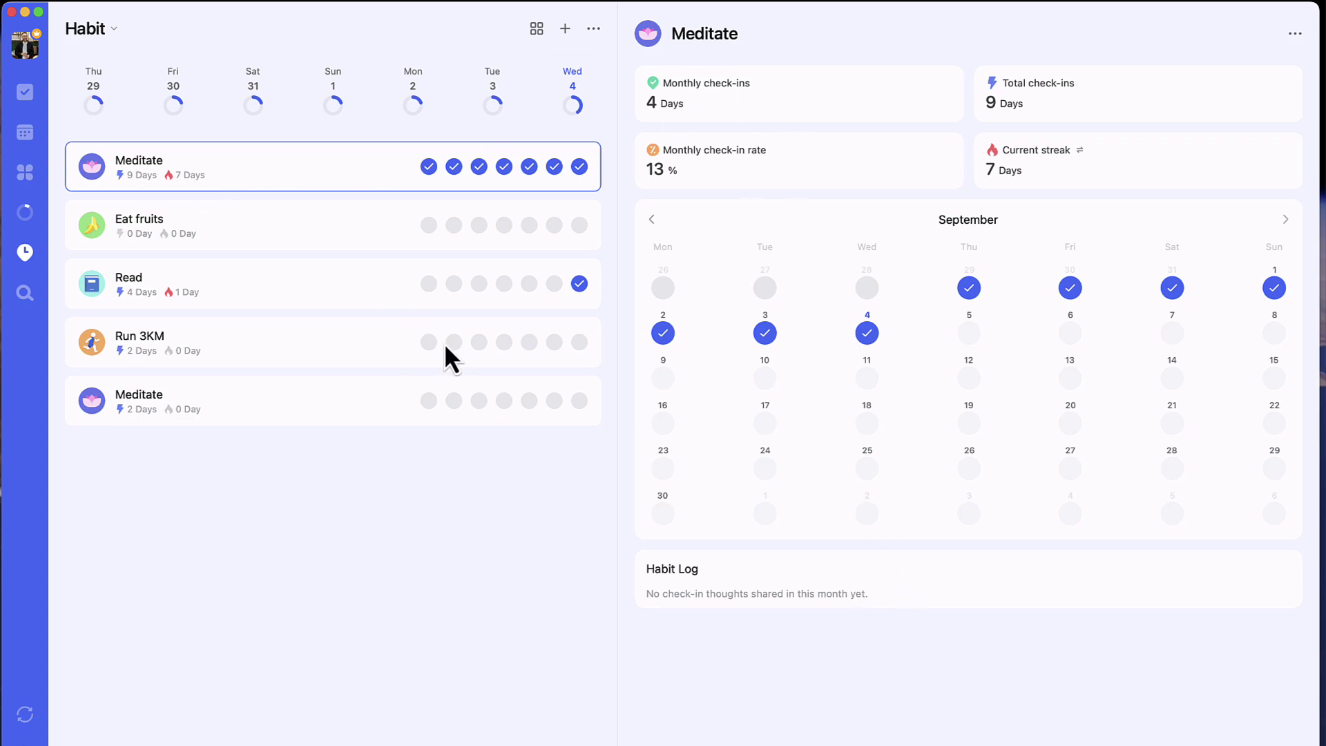
{"action": "left_click", "coordinate": [578, 343]}
{"action": "left_click", "coordinate": [559, 405]}
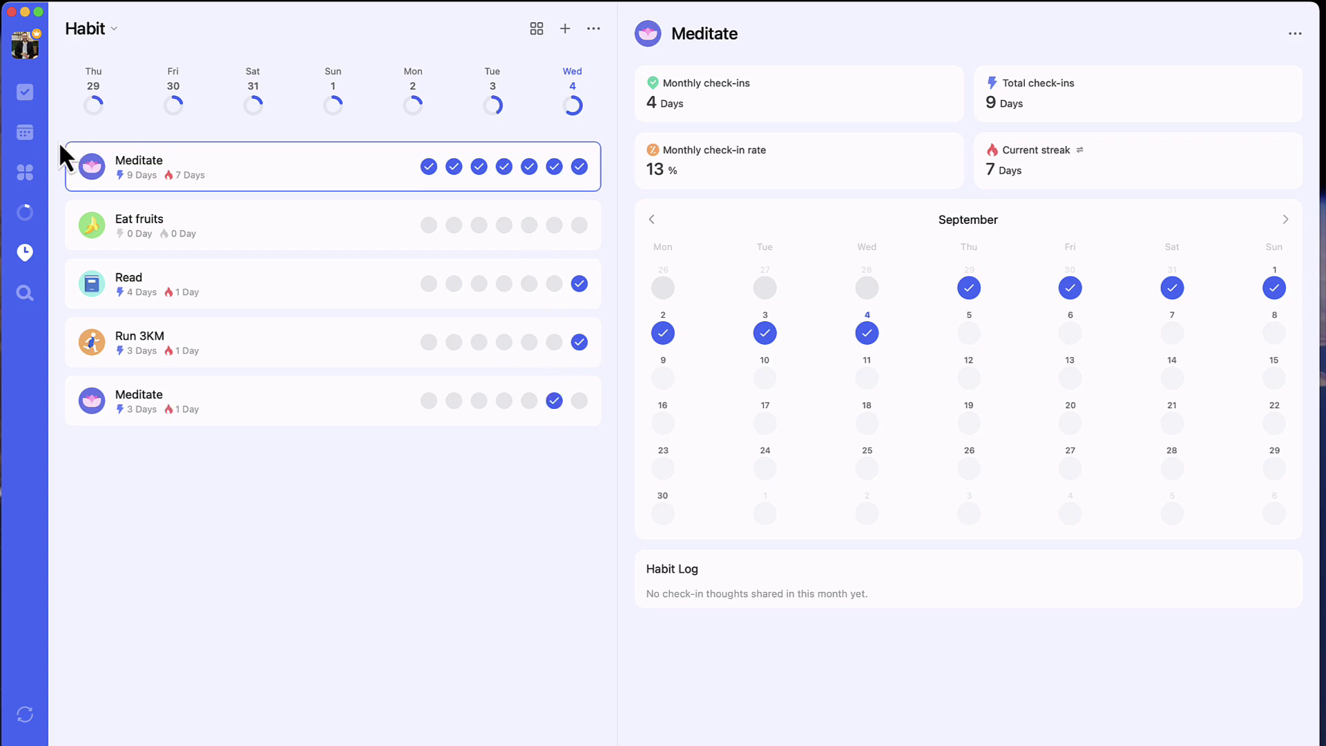
Step: Open the Next 7 Days board and look at its view options
{"action": "left_click", "coordinate": [28, 94]}
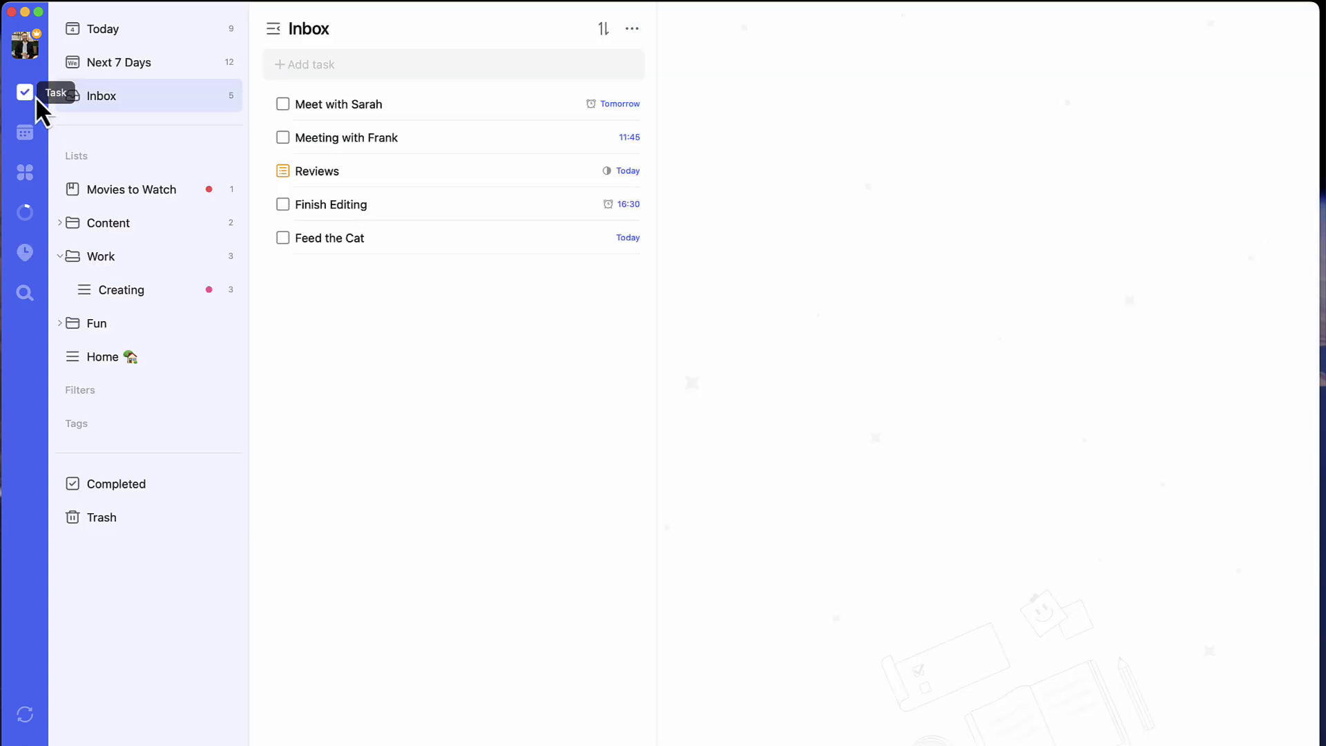
{"action": "left_click", "coordinate": [134, 73]}
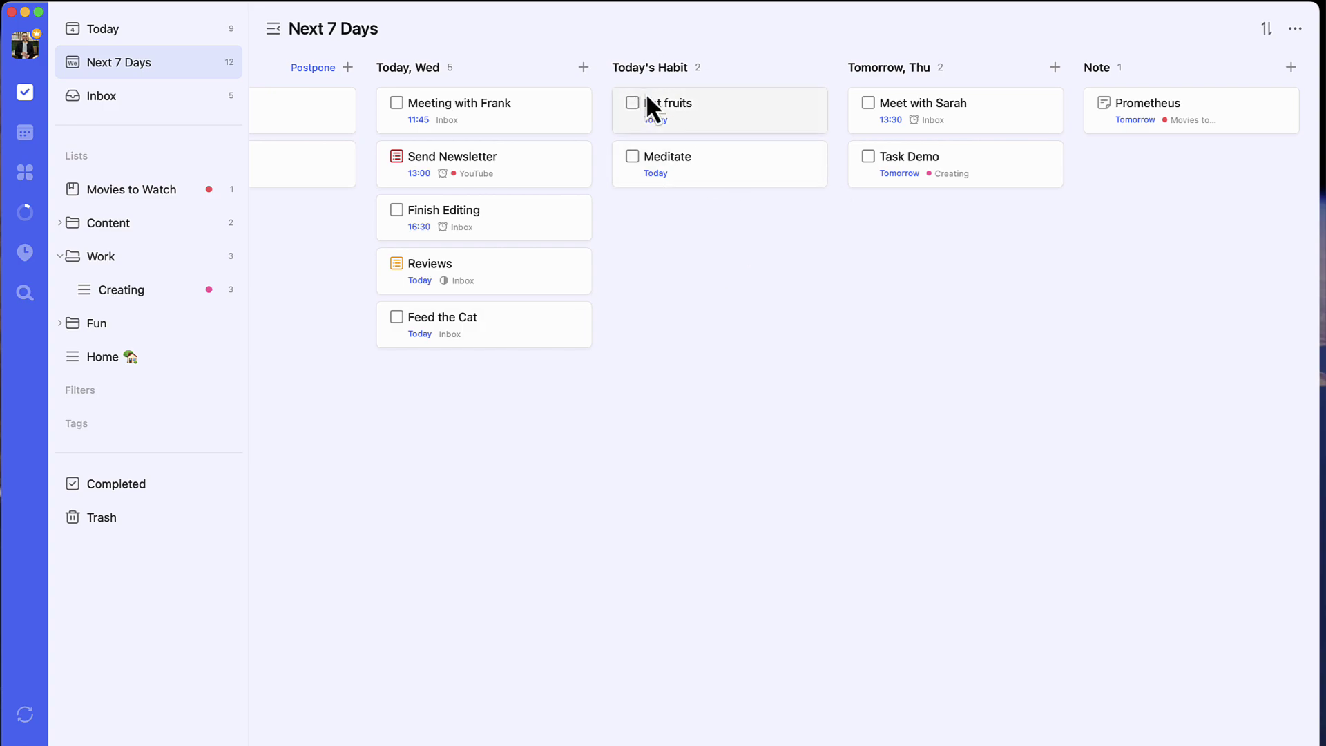
{"action": "left_click", "coordinate": [1295, 32]}
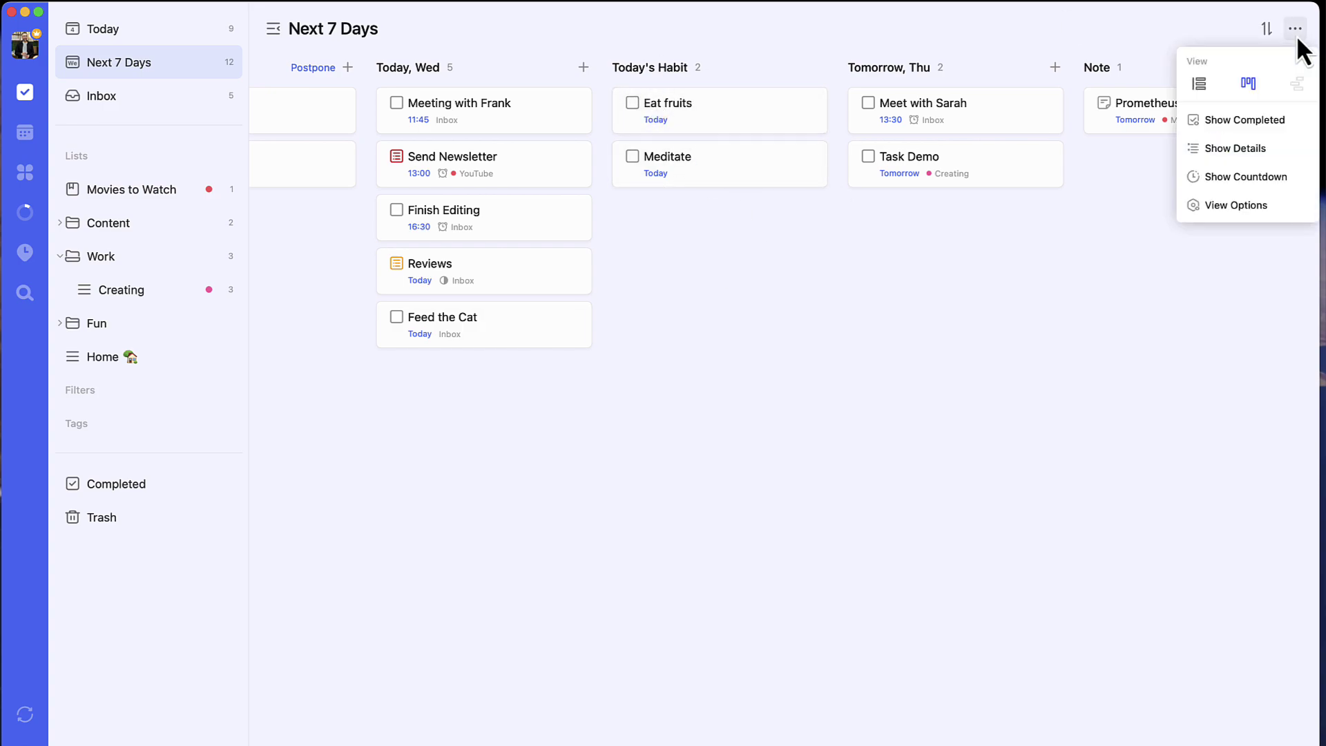
{"action": "left_click", "coordinate": [1248, 206]}
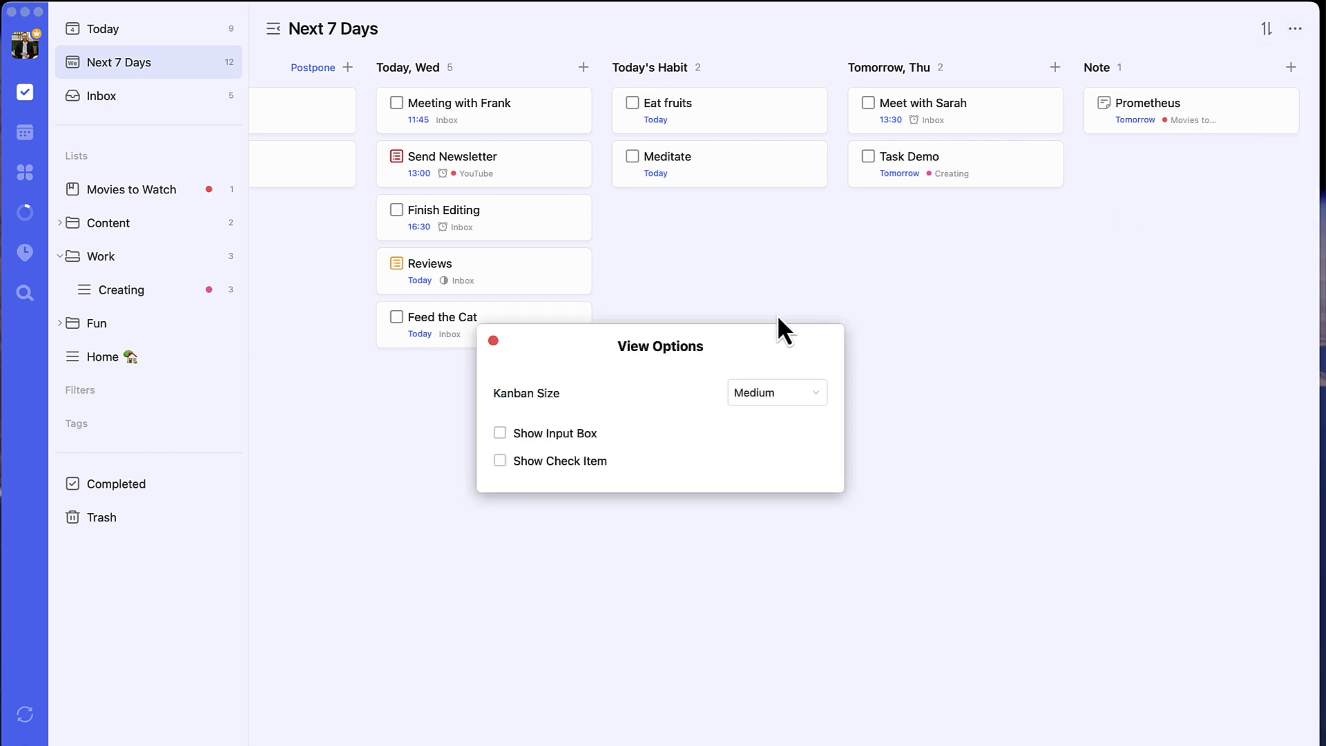
{"action": "left_click", "coordinate": [493, 340]}
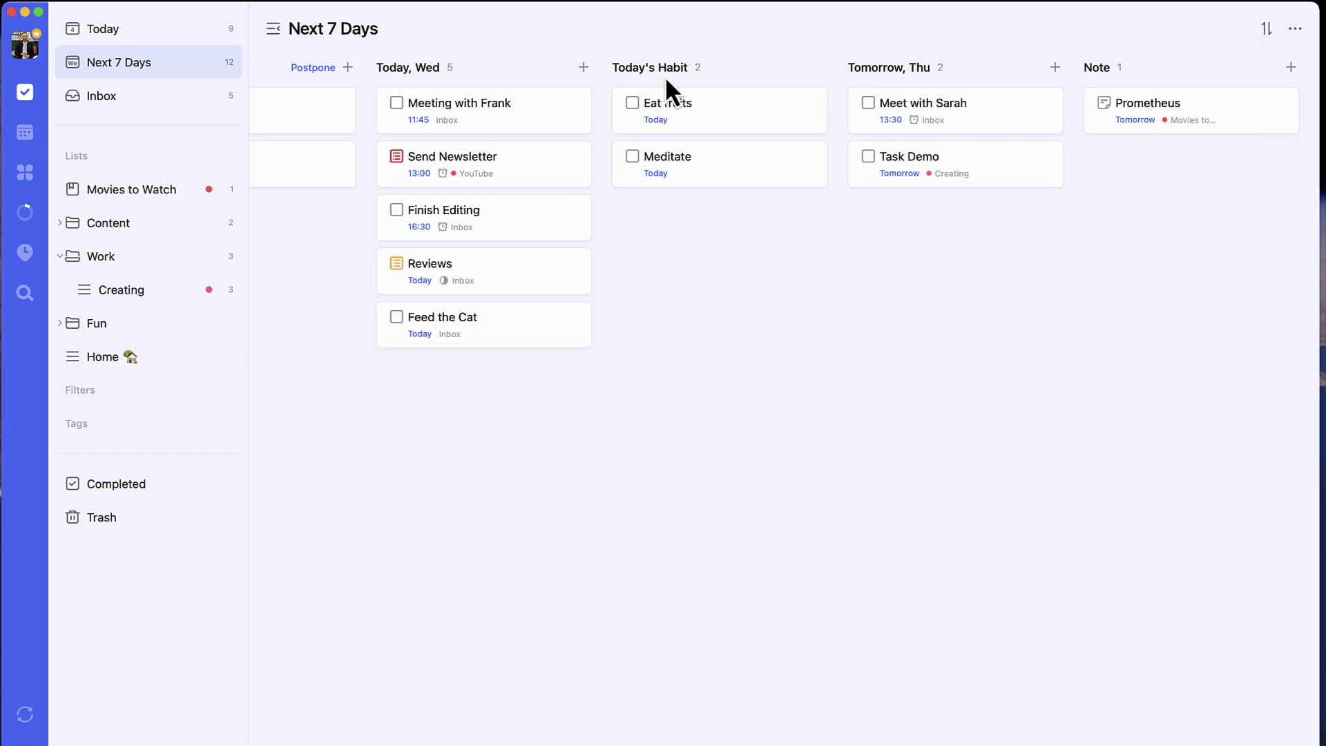
Step: Mark today's Eat fruits habit as done and return to the habit tracker
{"action": "scroll", "coordinate": [409, 77], "scroll_direction": "left", "scroll_amount": 4}
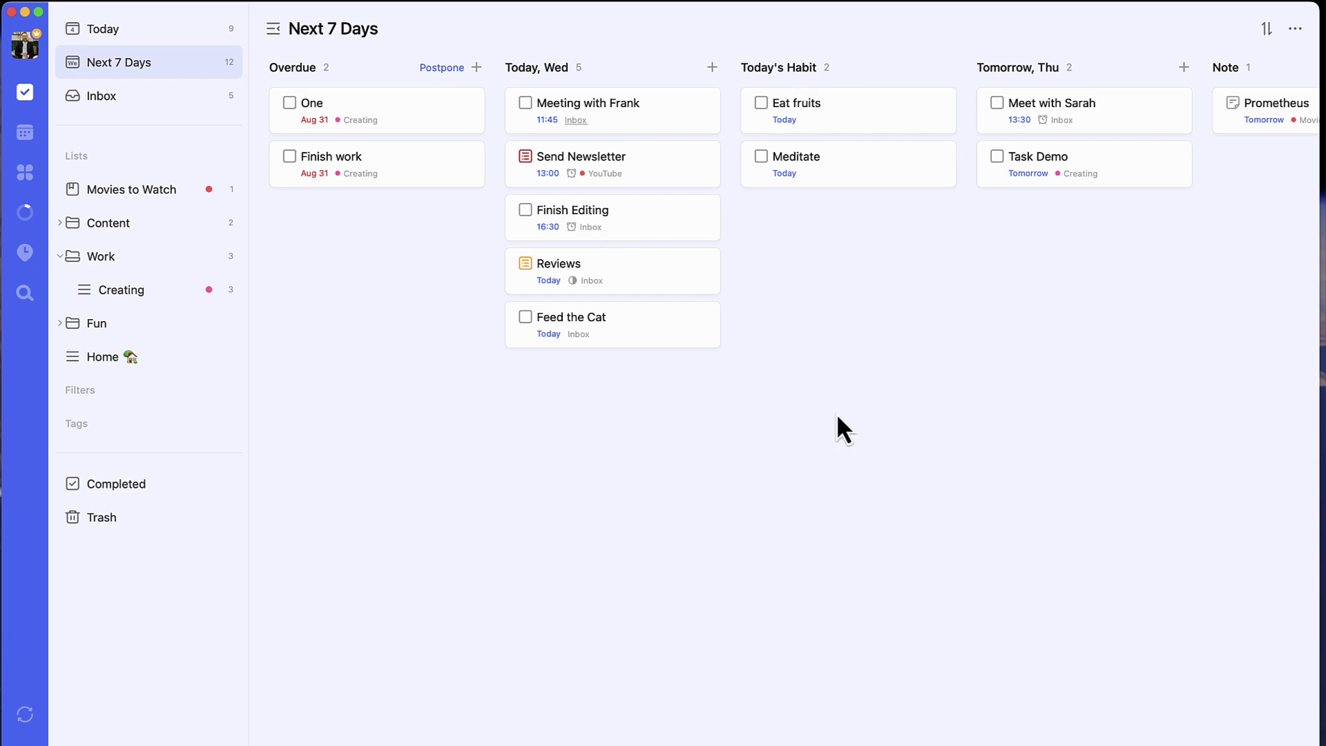
{"action": "left_click", "coordinate": [762, 102]}
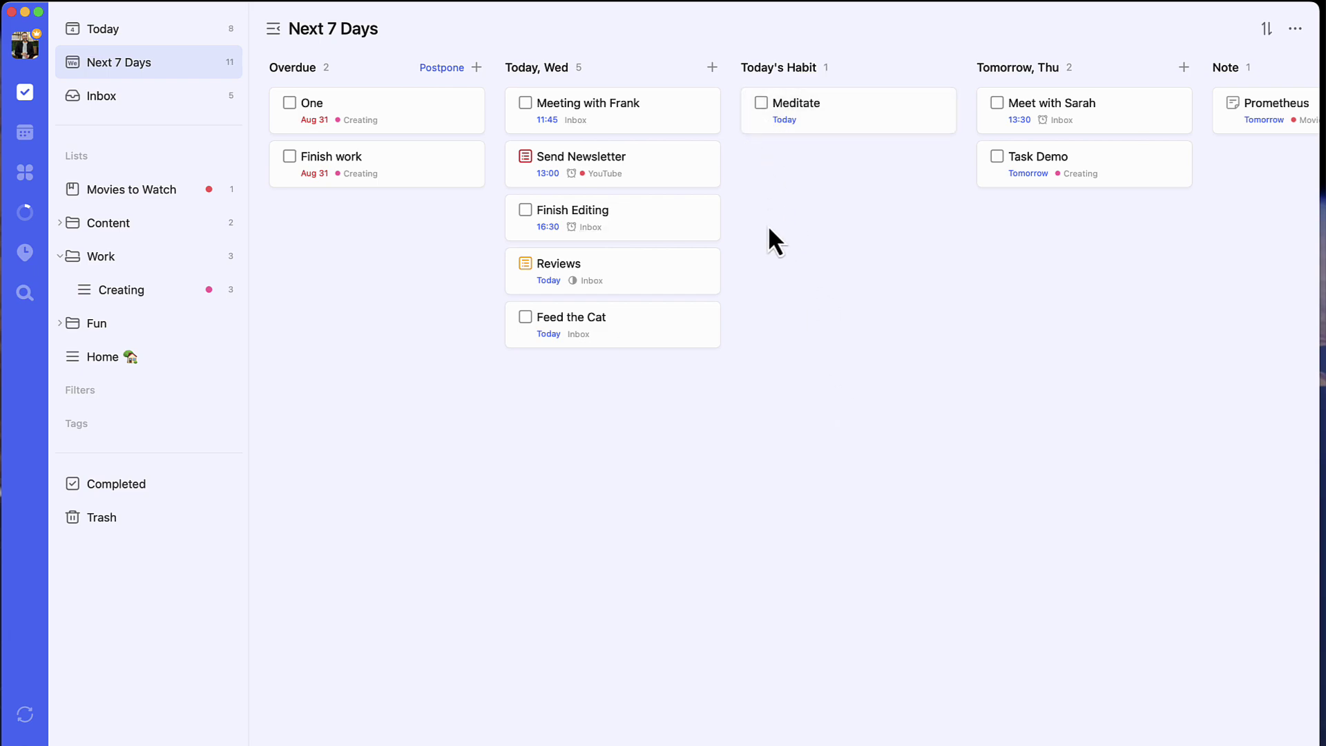
{"action": "left_click", "coordinate": [25, 251]}
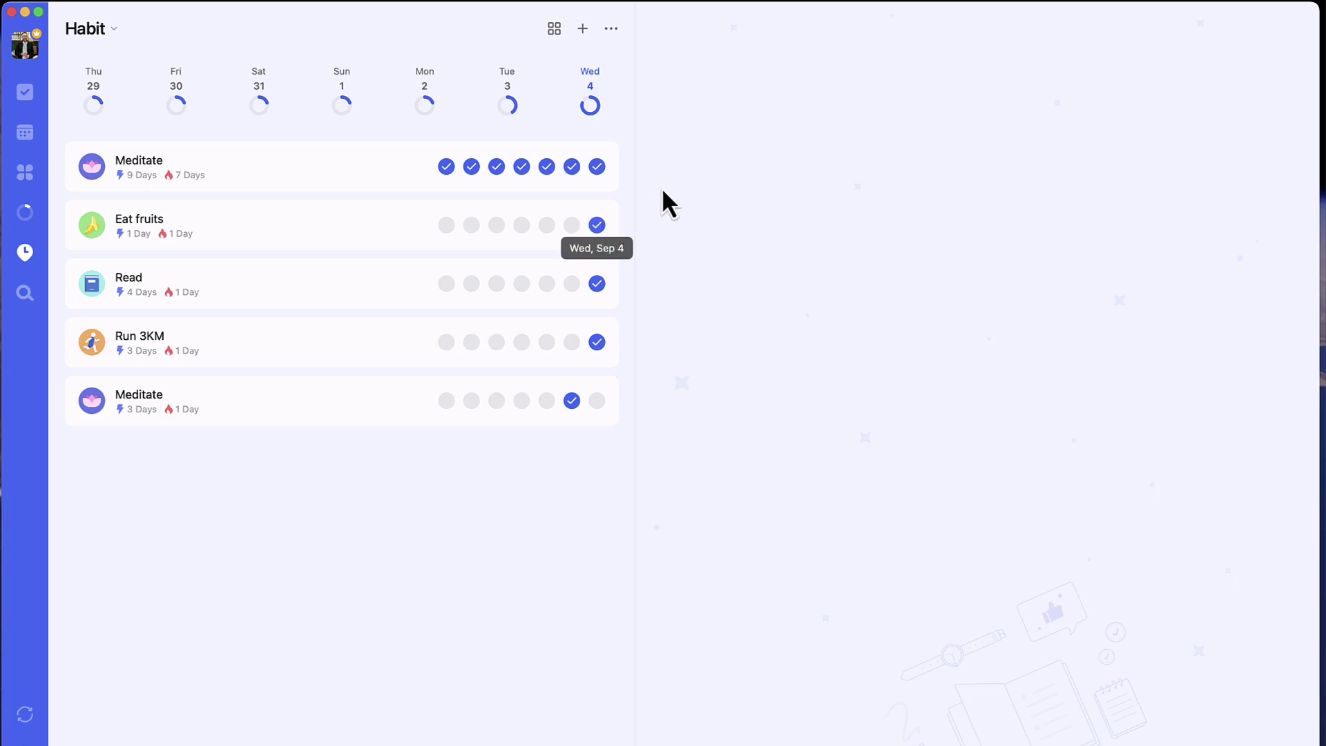
Step: Show Eat fruits statistics, switch habits to a two-column card grid, and open then close Habit Settings
{"action": "left_click", "coordinate": [361, 242]}
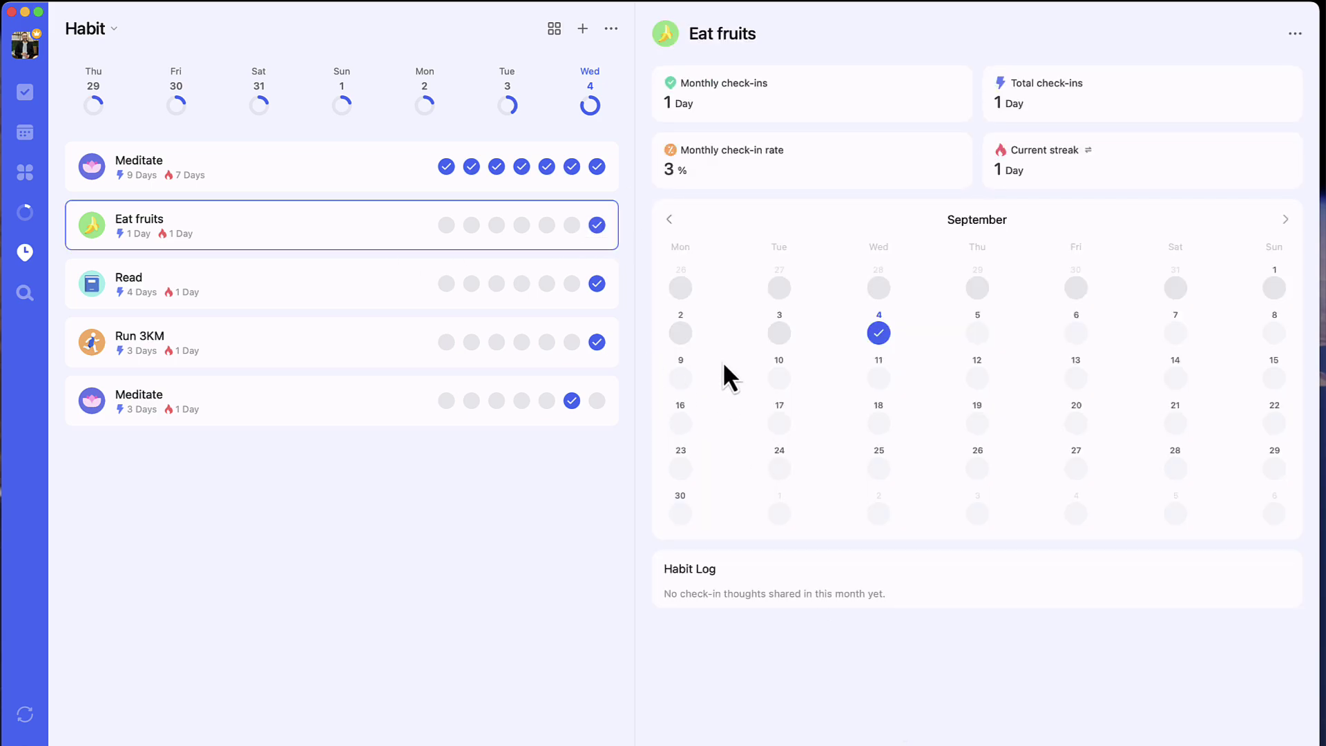
{"action": "left_click", "coordinate": [556, 35]}
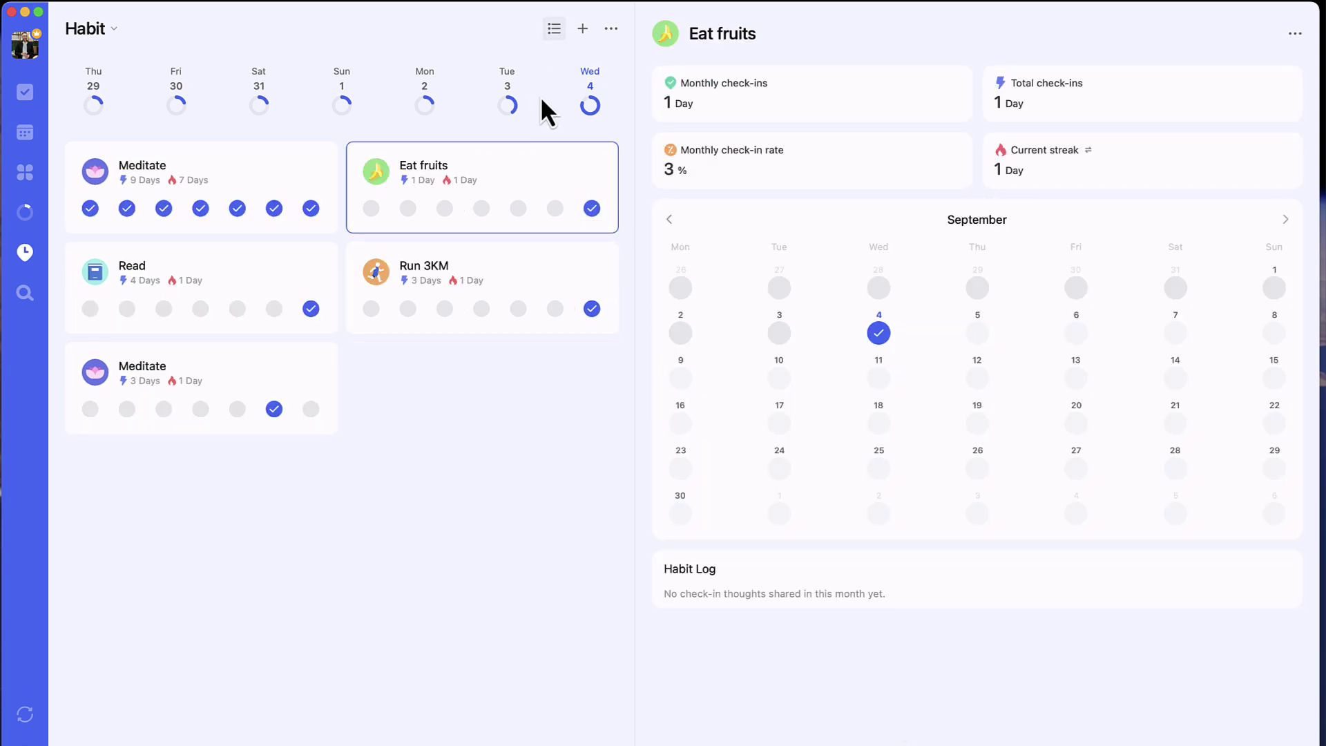
{"action": "left_click", "coordinate": [611, 29]}
{"action": "left_click", "coordinate": [599, 64]}
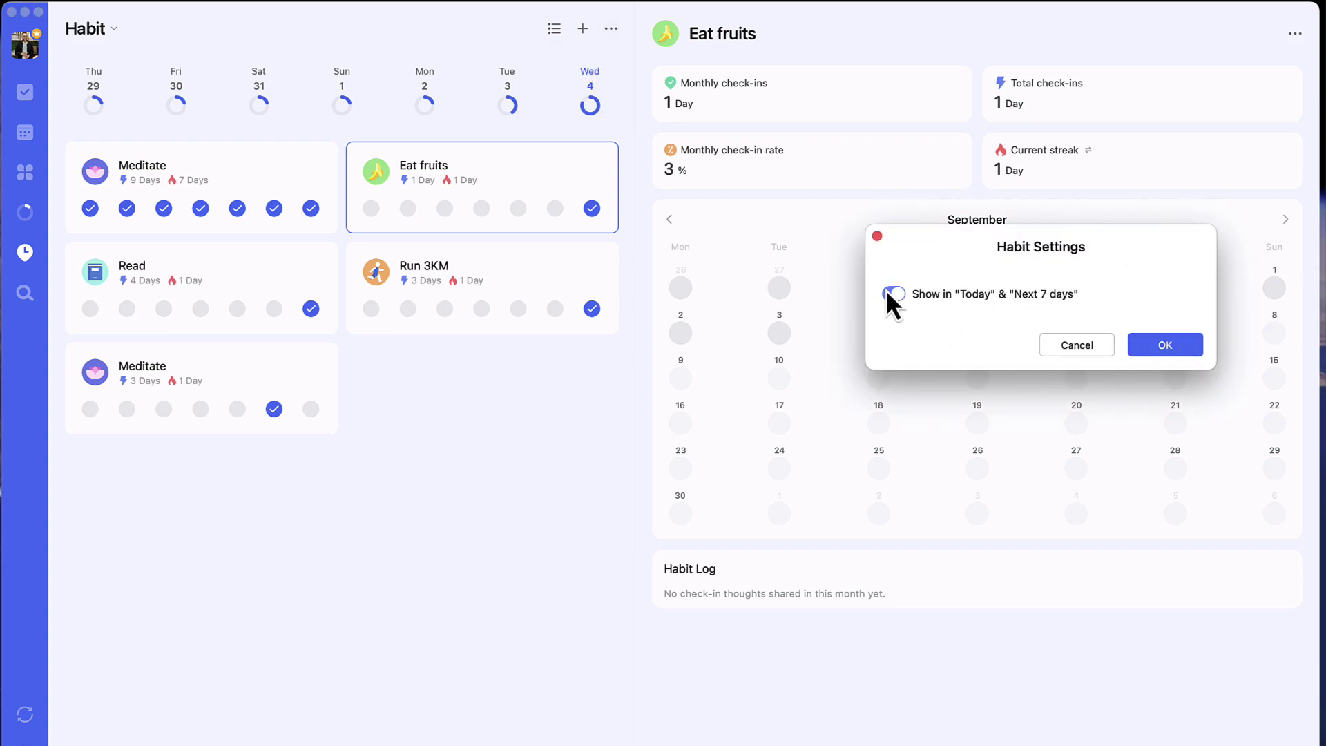
{"action": "left_click", "coordinate": [1156, 354]}
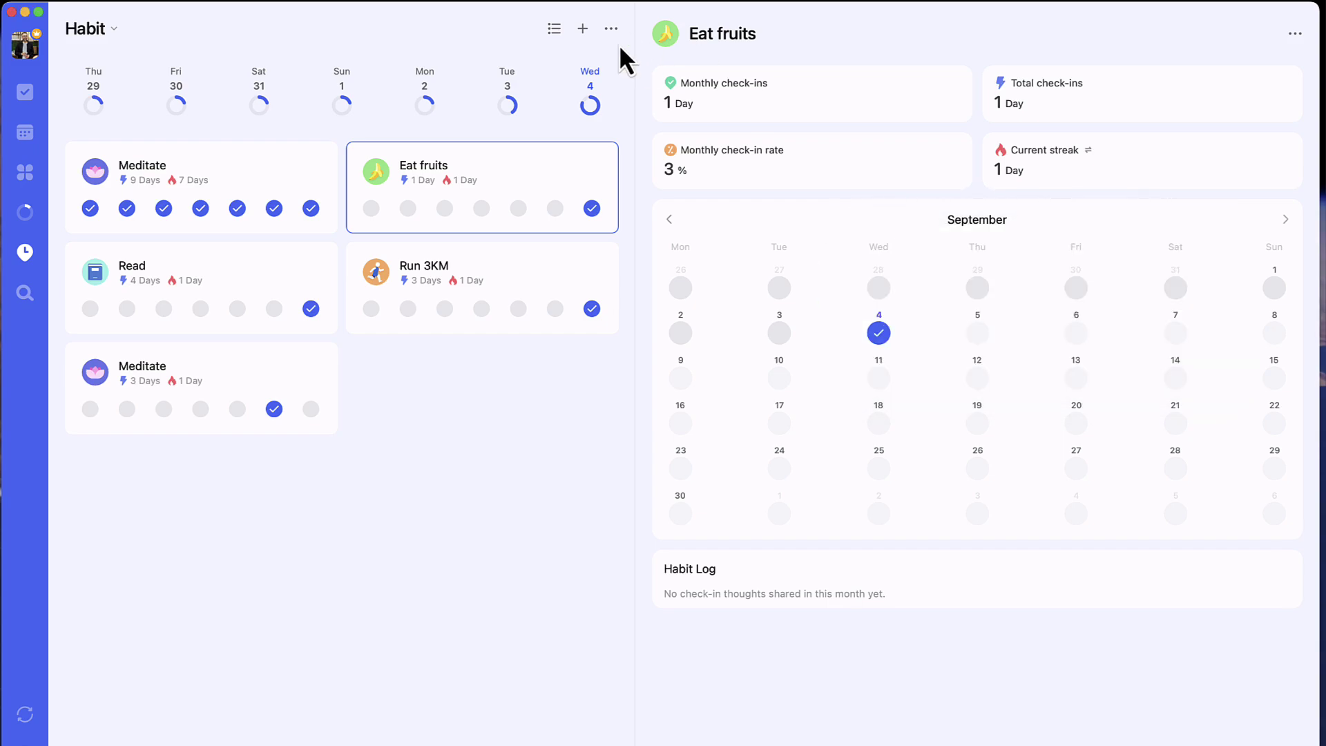
{"action": "left_click", "coordinate": [577, 39]}
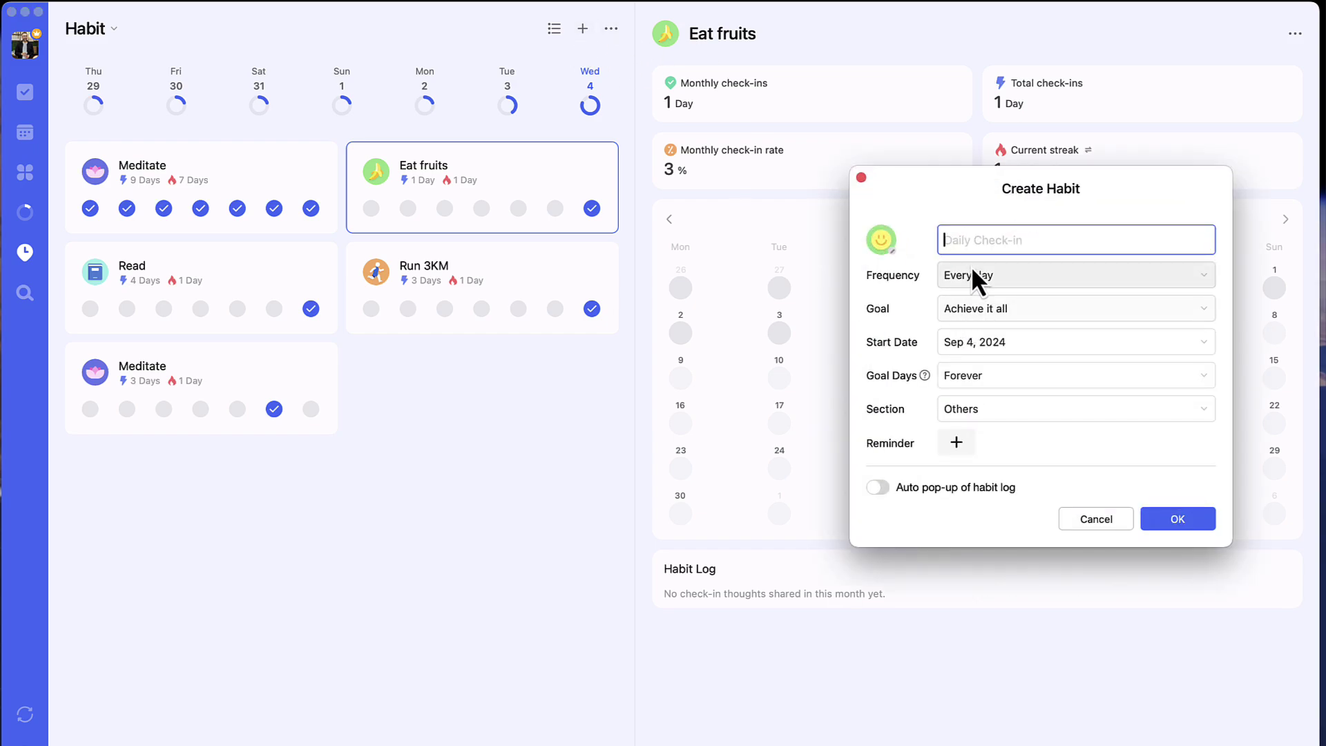
{"action": "left_click_drag", "start_coordinate": [980, 188], "coordinate": [889, 237]}
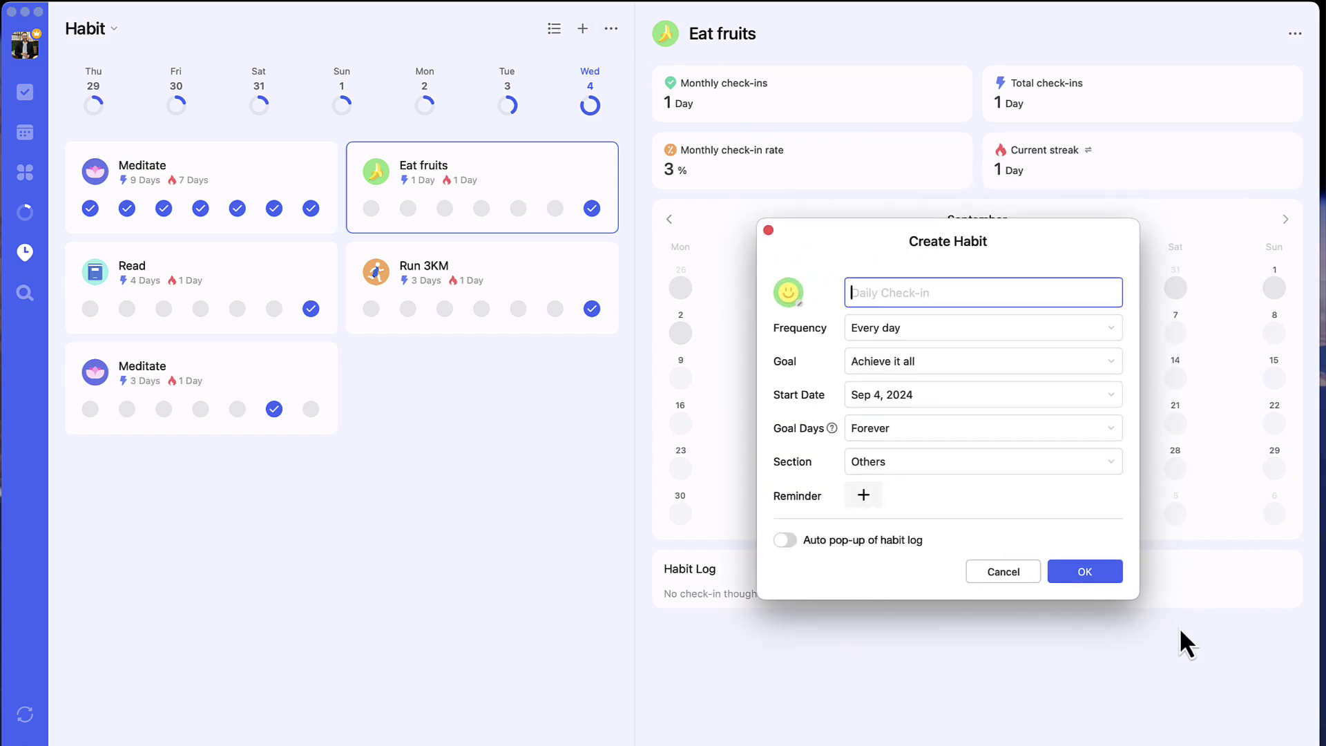
{"action": "left_click", "coordinate": [918, 363]}
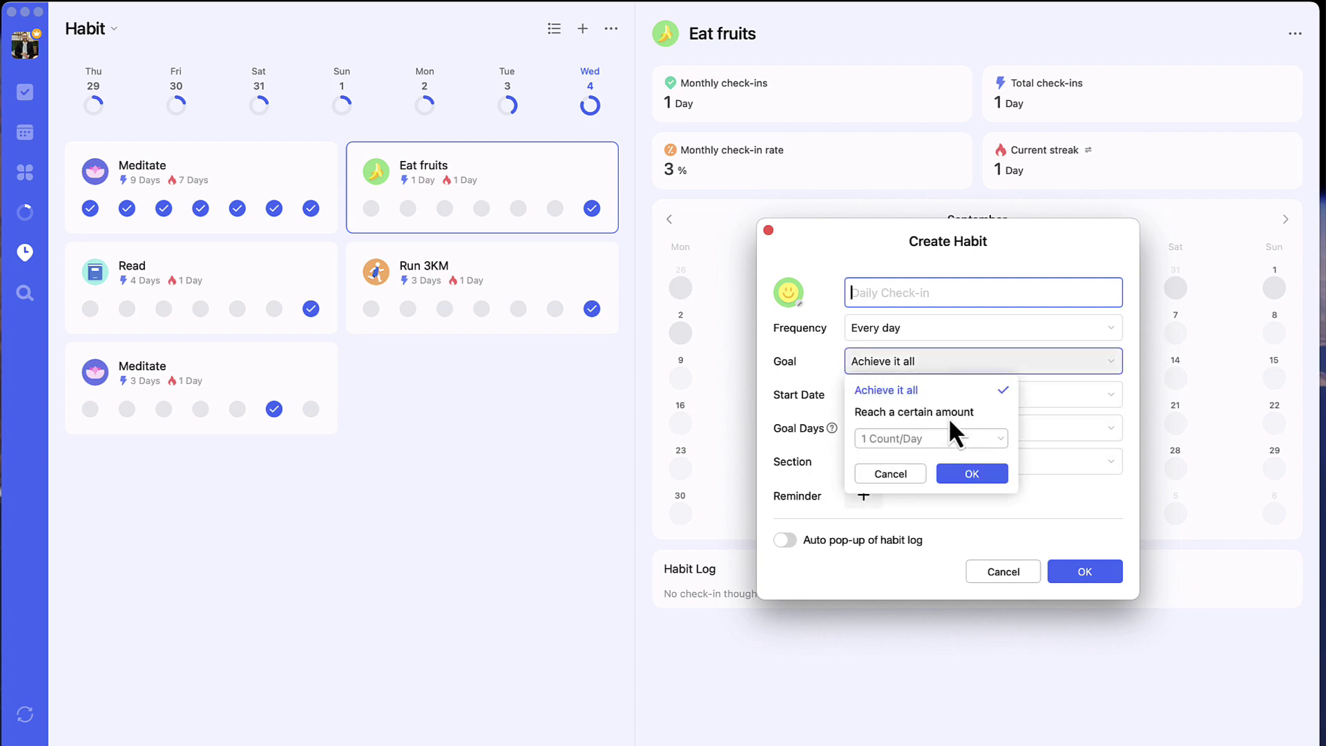
{"action": "left_click", "coordinate": [935, 301]}
{"action": "left_click", "coordinate": [896, 427]}
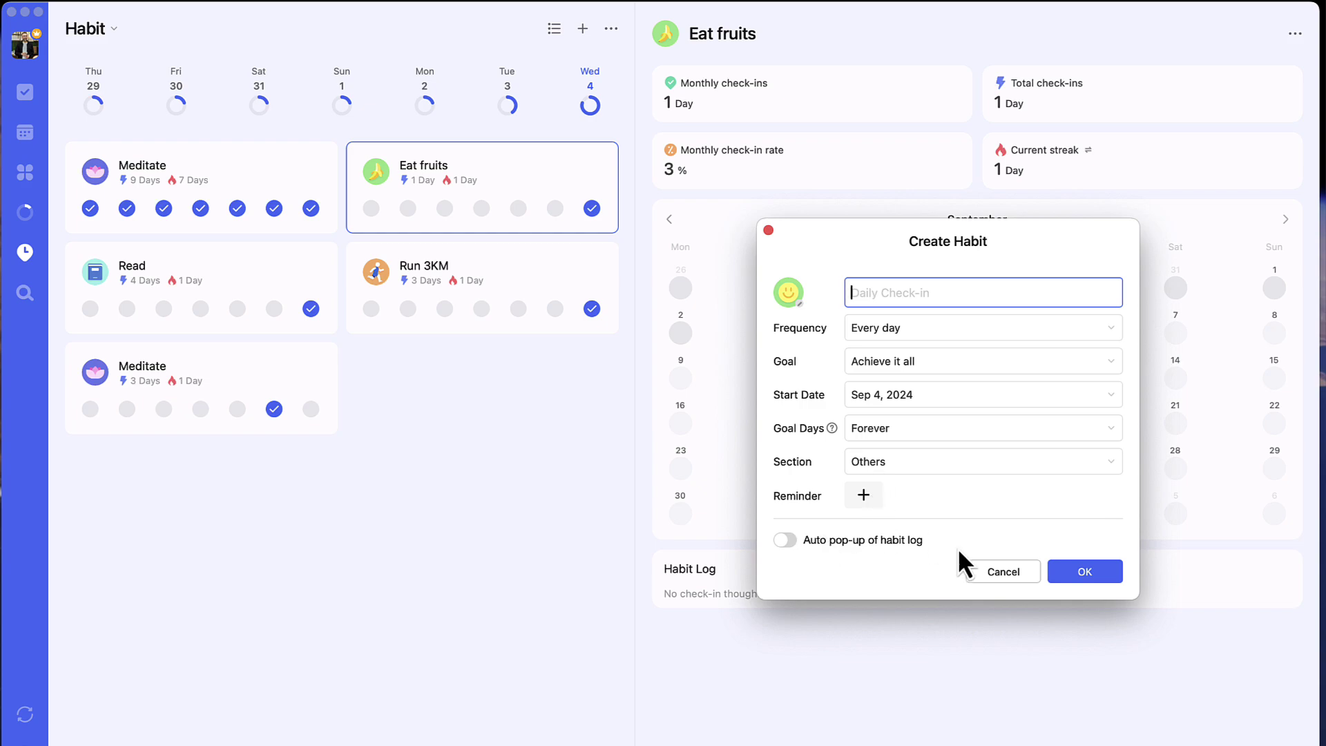
{"action": "left_click", "coordinate": [1001, 573]}
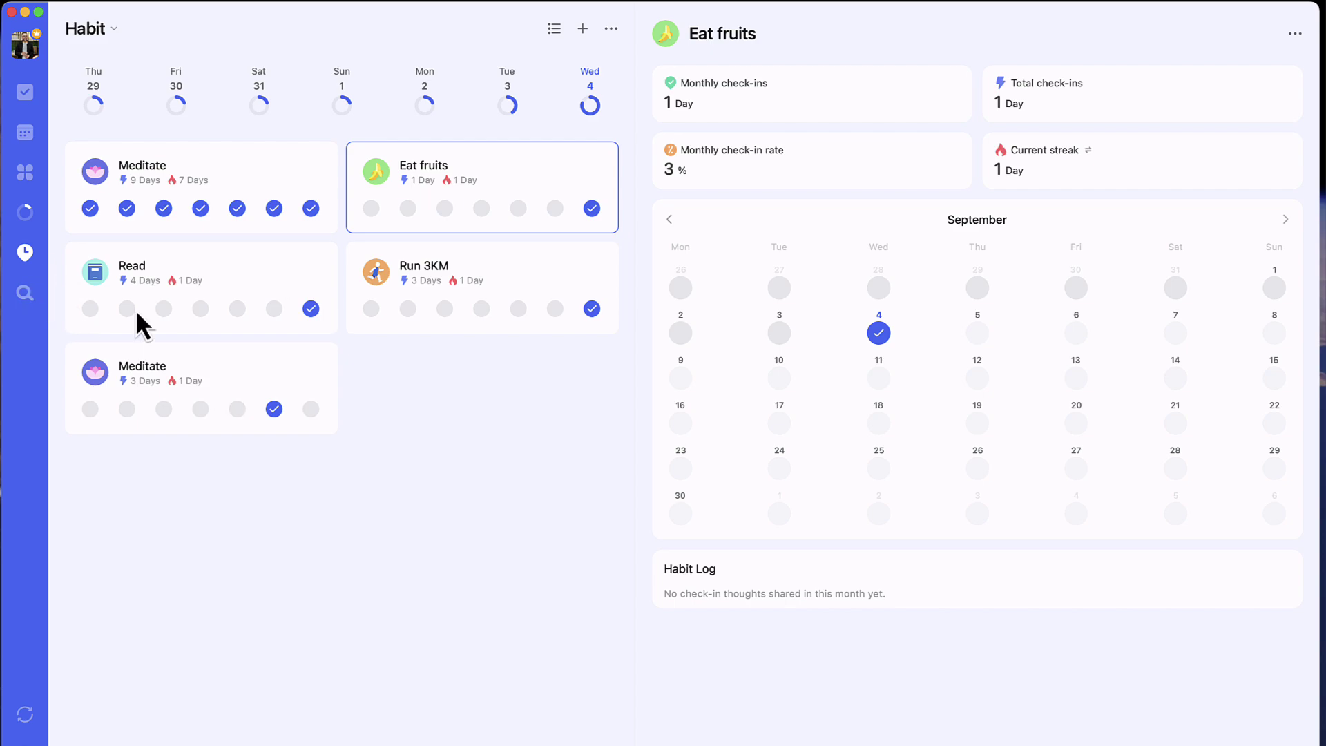
Step: In the Pomodoro timer, add five minutes to the focus session and start a focus note
{"action": "left_click", "coordinate": [24, 218]}
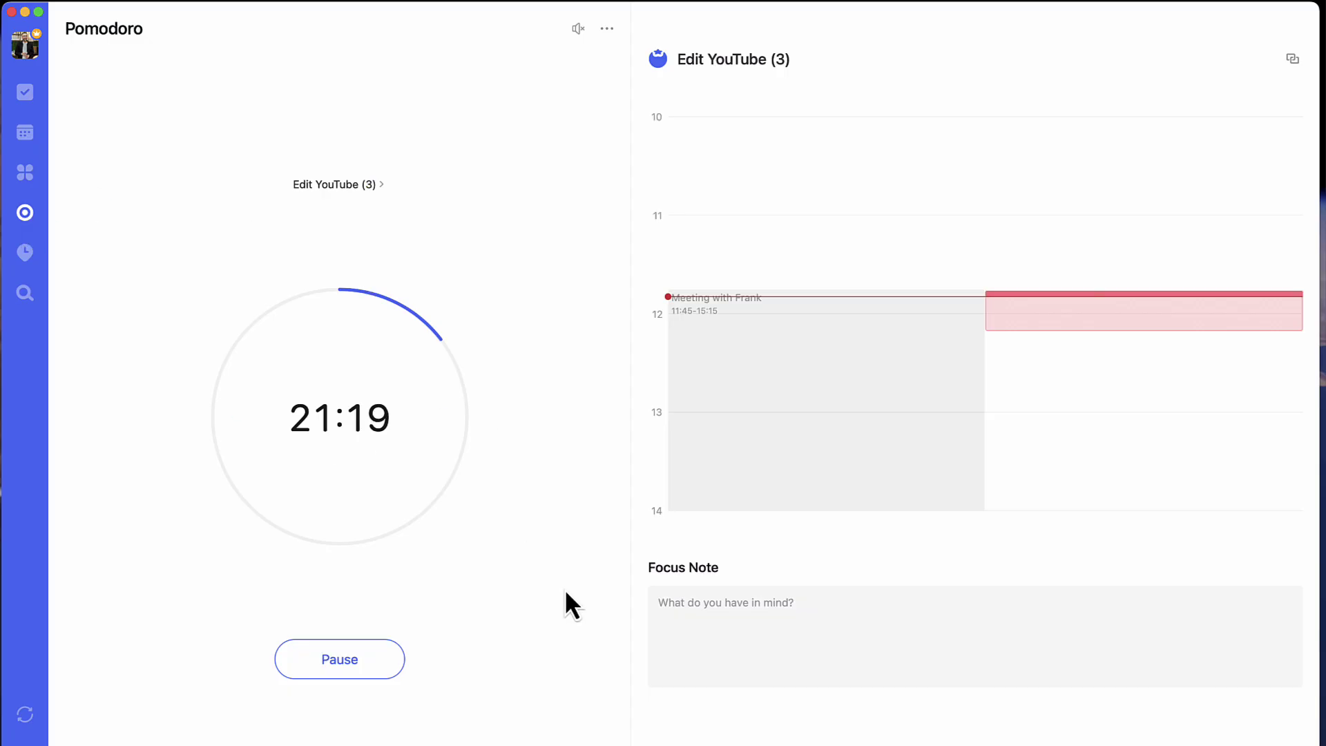
{"action": "mouse_move", "coordinate": [271, 355]}
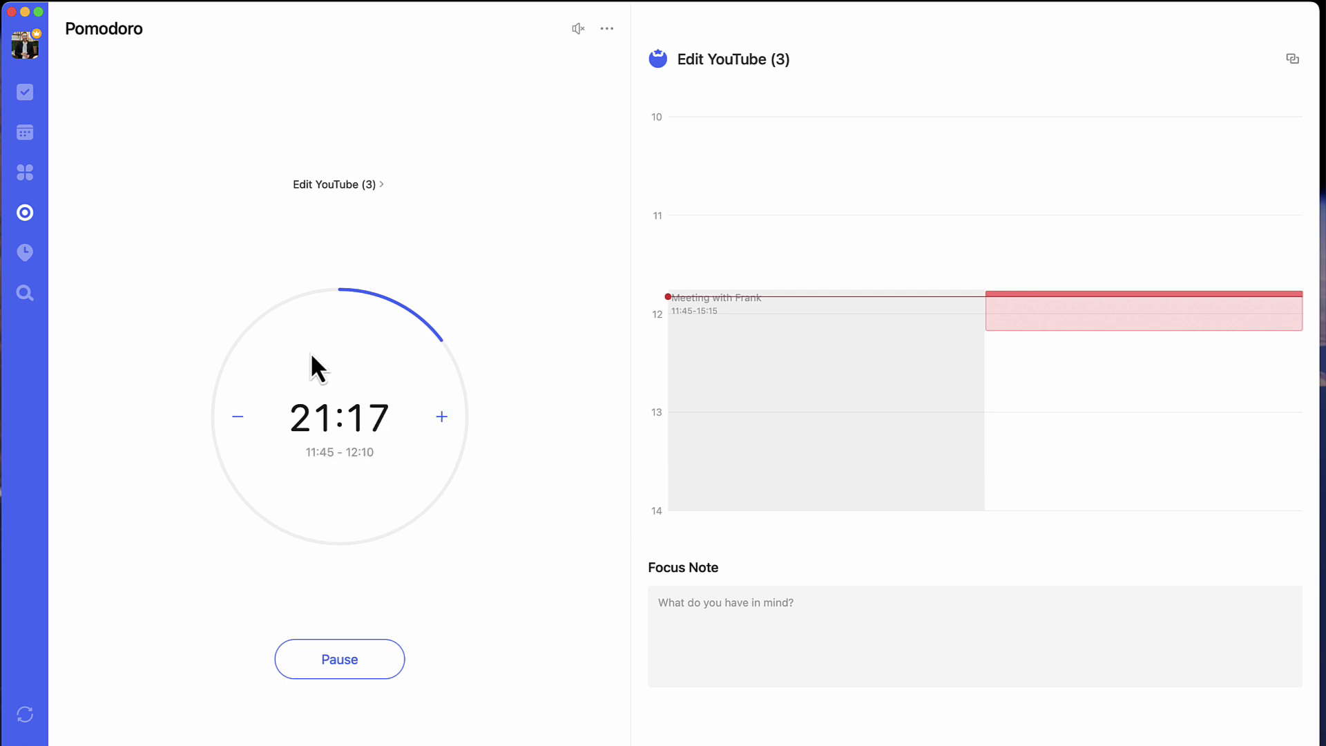
{"action": "left_click", "coordinate": [435, 421]}
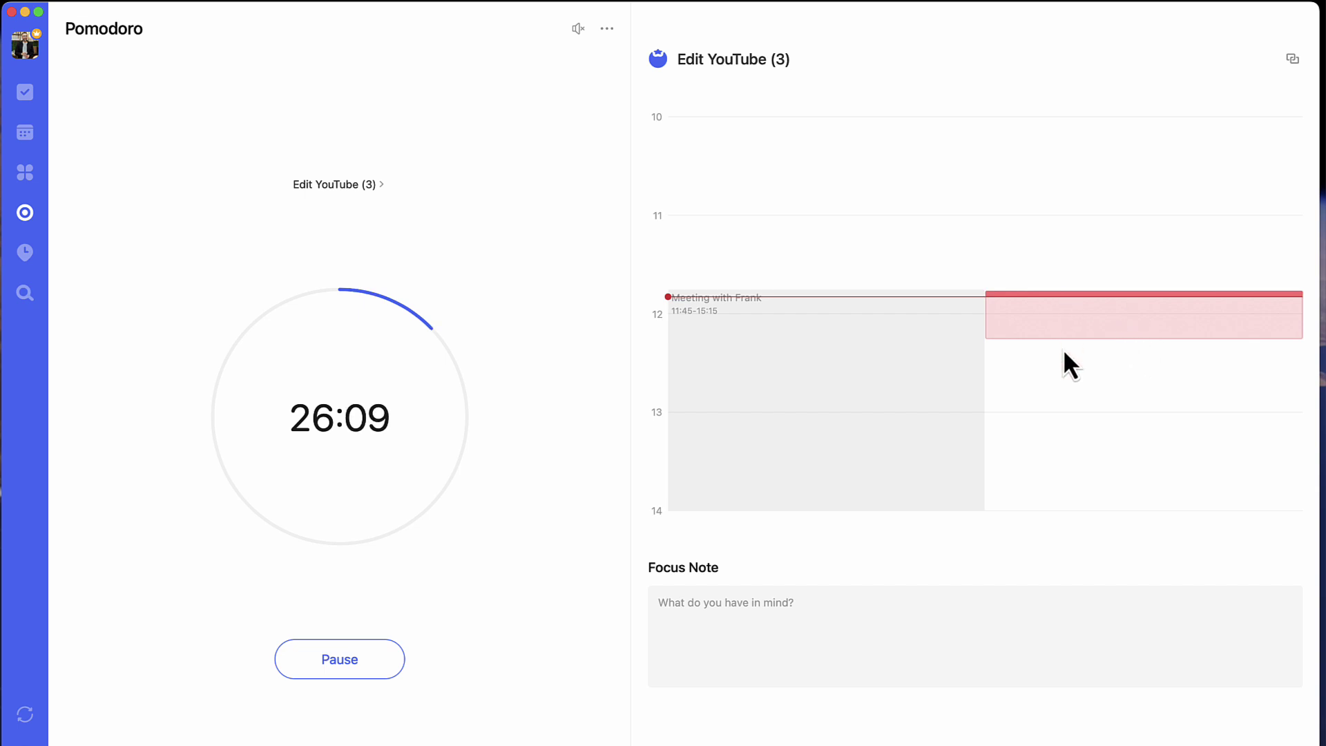
{"action": "left_click", "coordinate": [749, 601]}
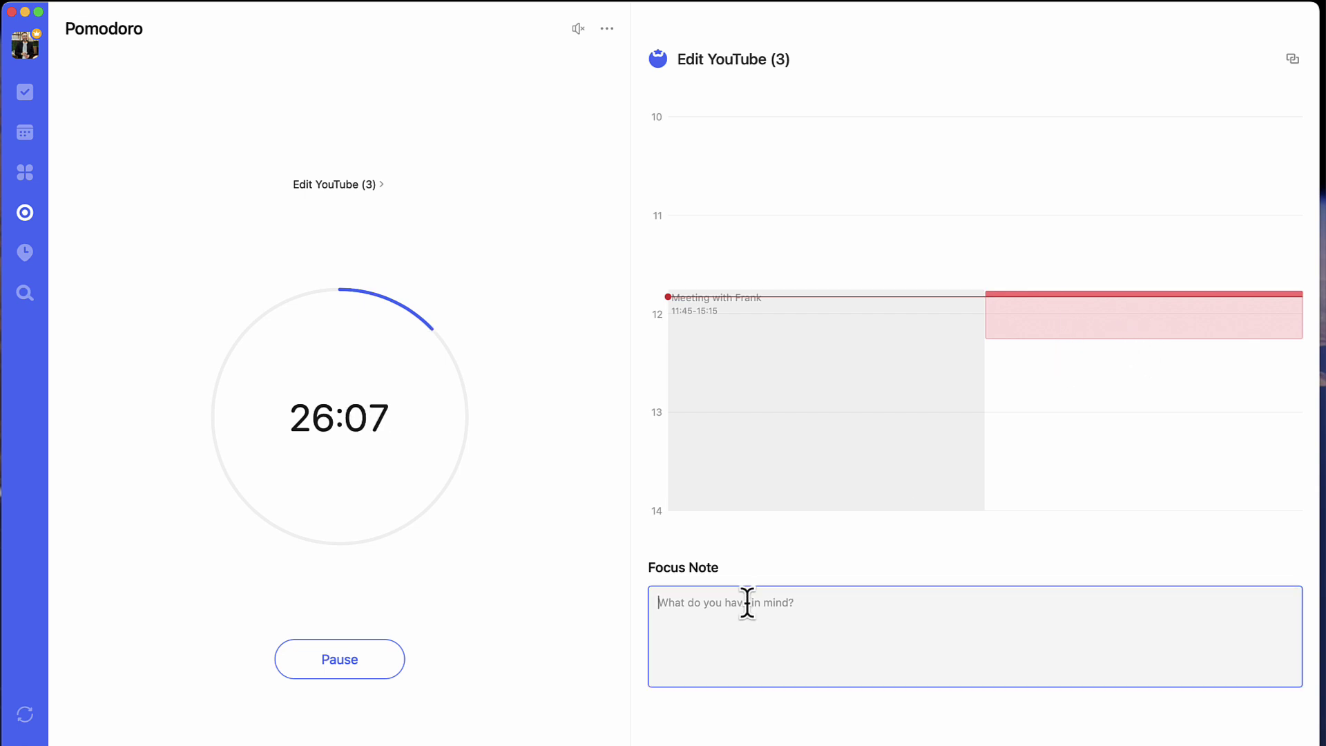
Step: Pause and resume the timer, then browse the task and habit picker and close it
{"action": "left_click", "coordinate": [357, 663]}
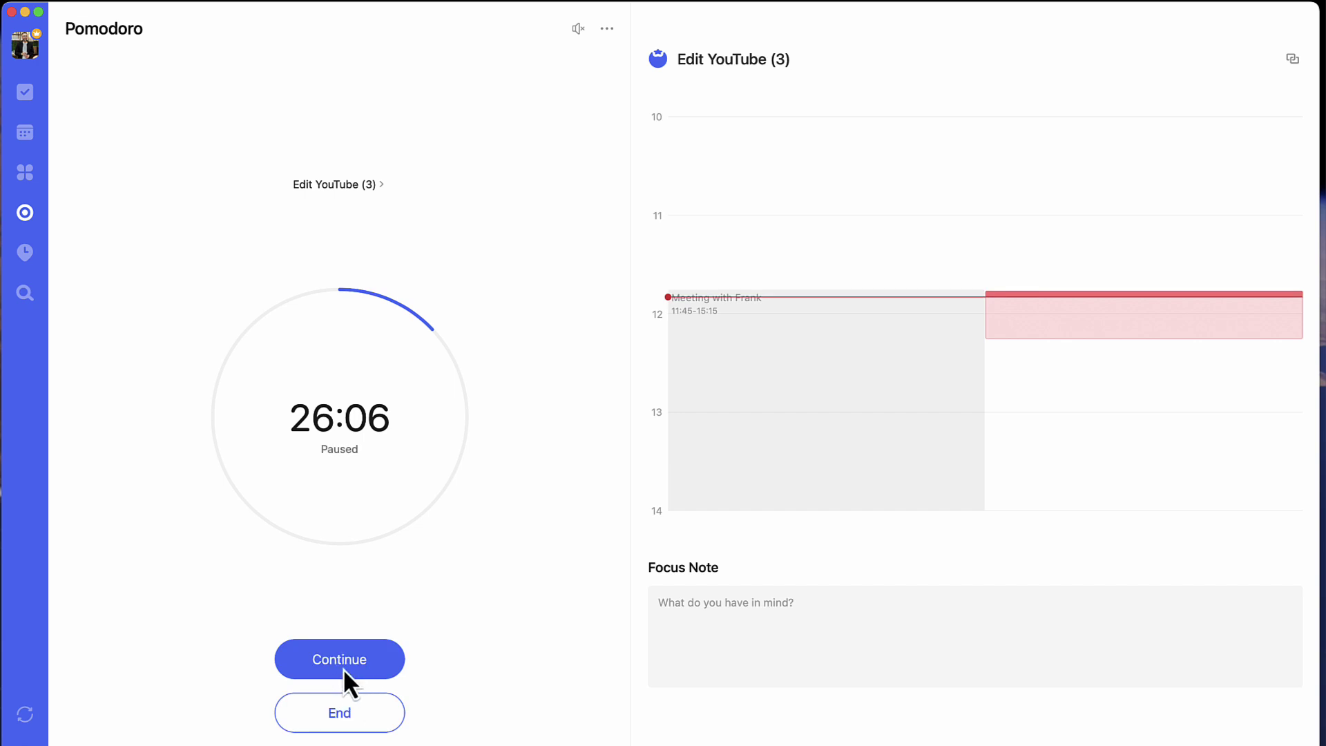
{"action": "left_click", "coordinate": [341, 665]}
{"action": "left_click", "coordinate": [373, 194]}
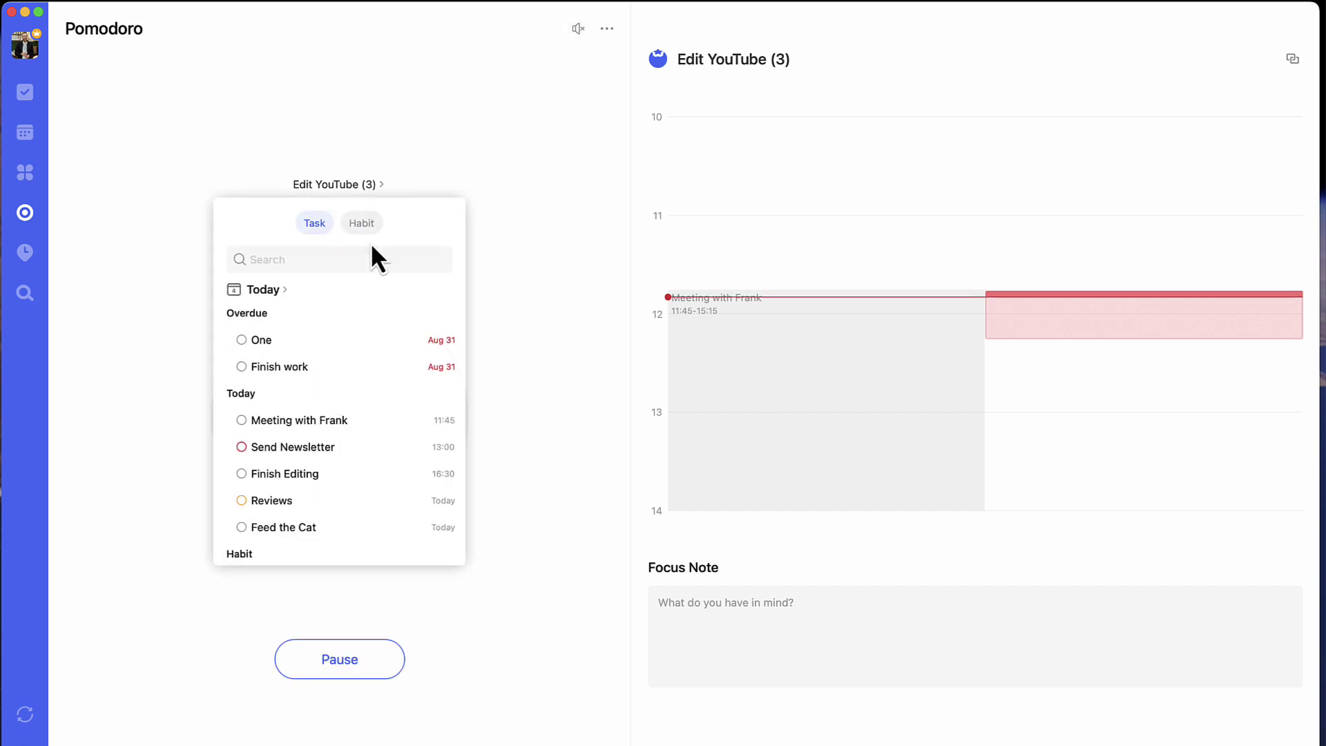
{"action": "left_click", "coordinate": [364, 220]}
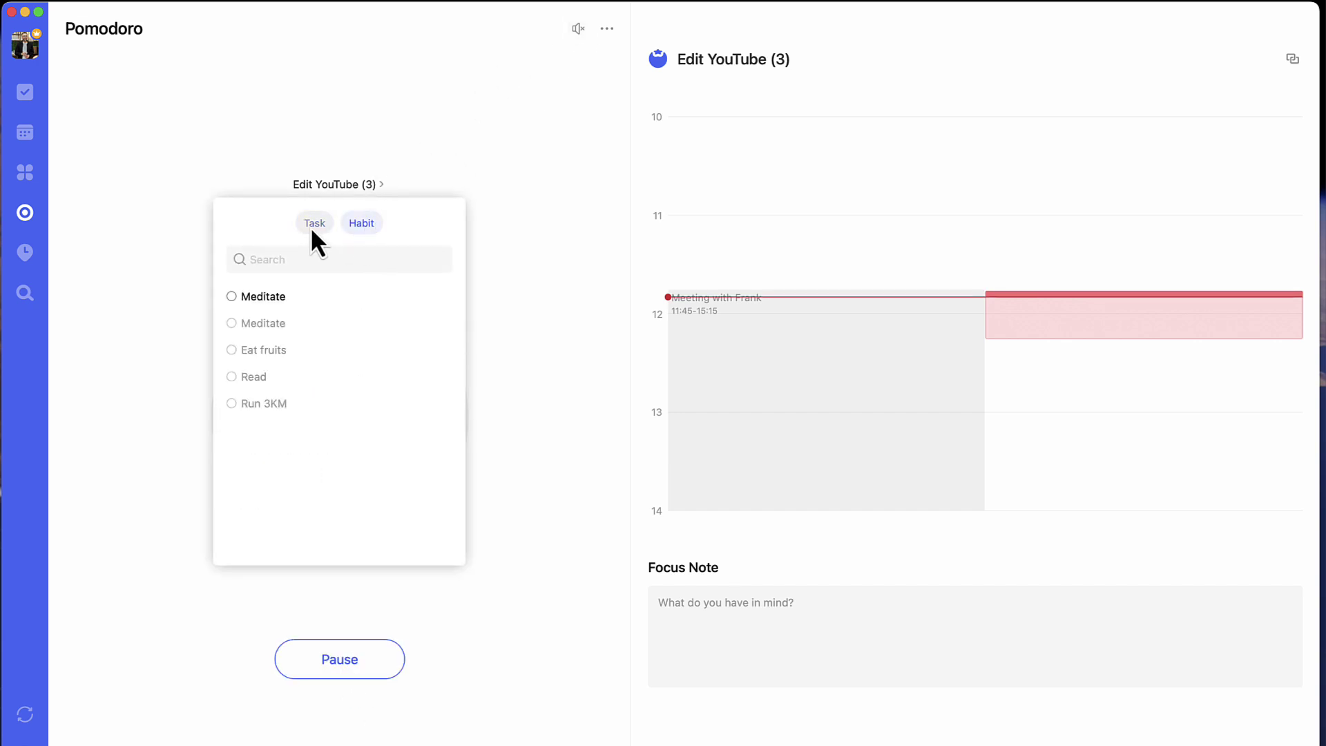
{"action": "left_click", "coordinate": [312, 222]}
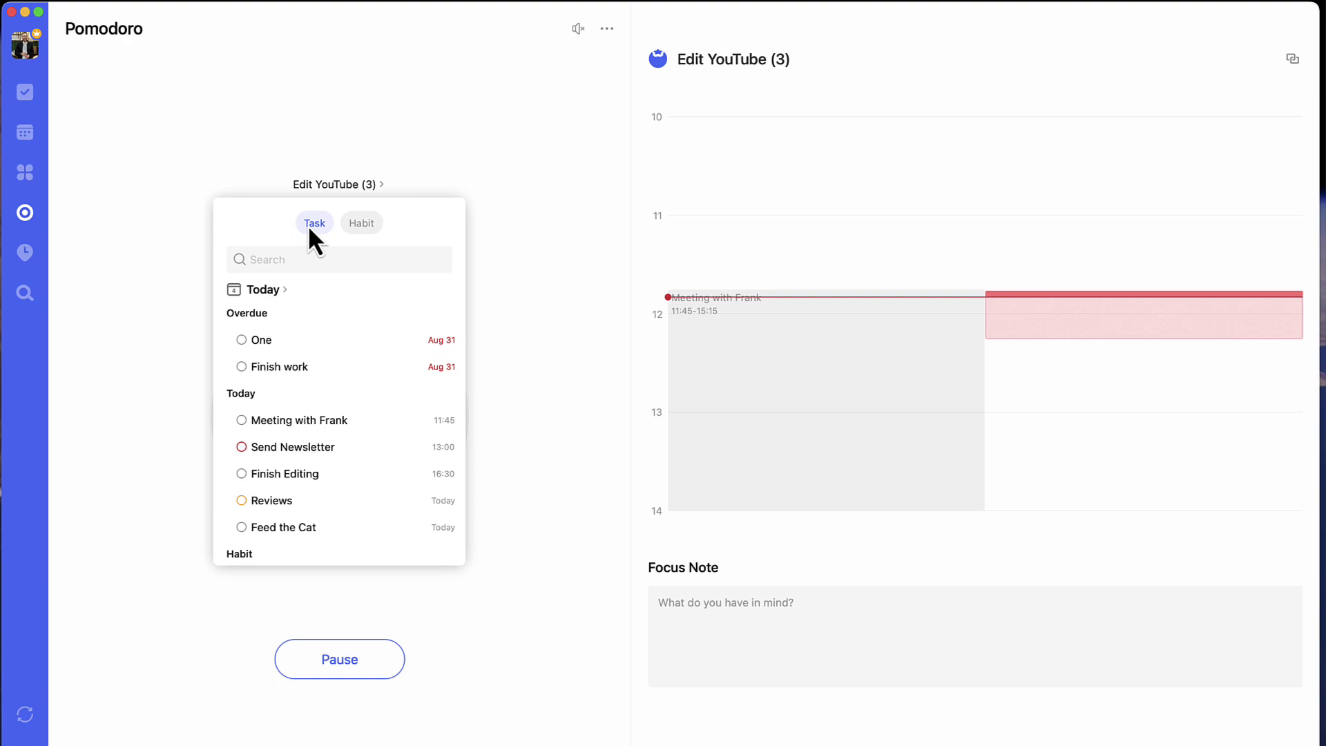
{"action": "left_click", "coordinate": [419, 113]}
{"action": "left_click", "coordinate": [606, 28]}
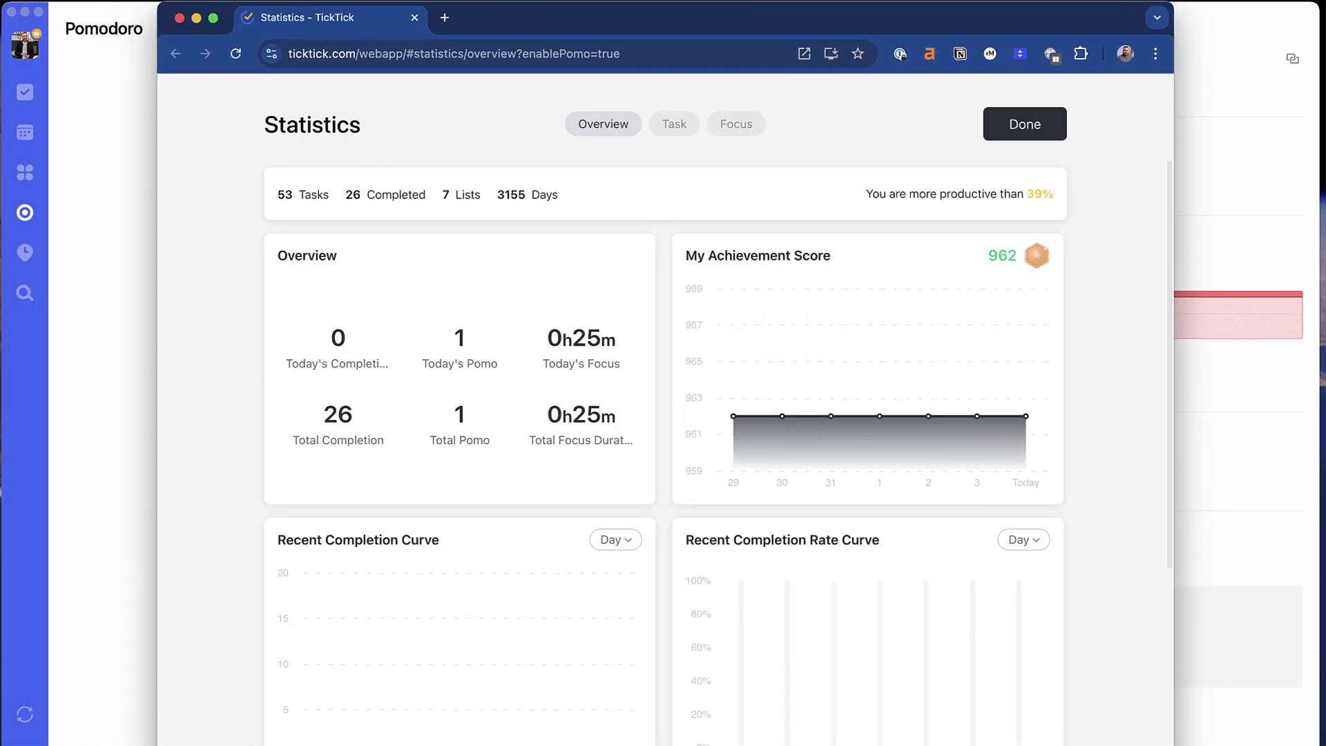
Step: Close Statistics and open the Pomodoro Focus Settings
{"action": "left_click", "coordinate": [179, 18]}
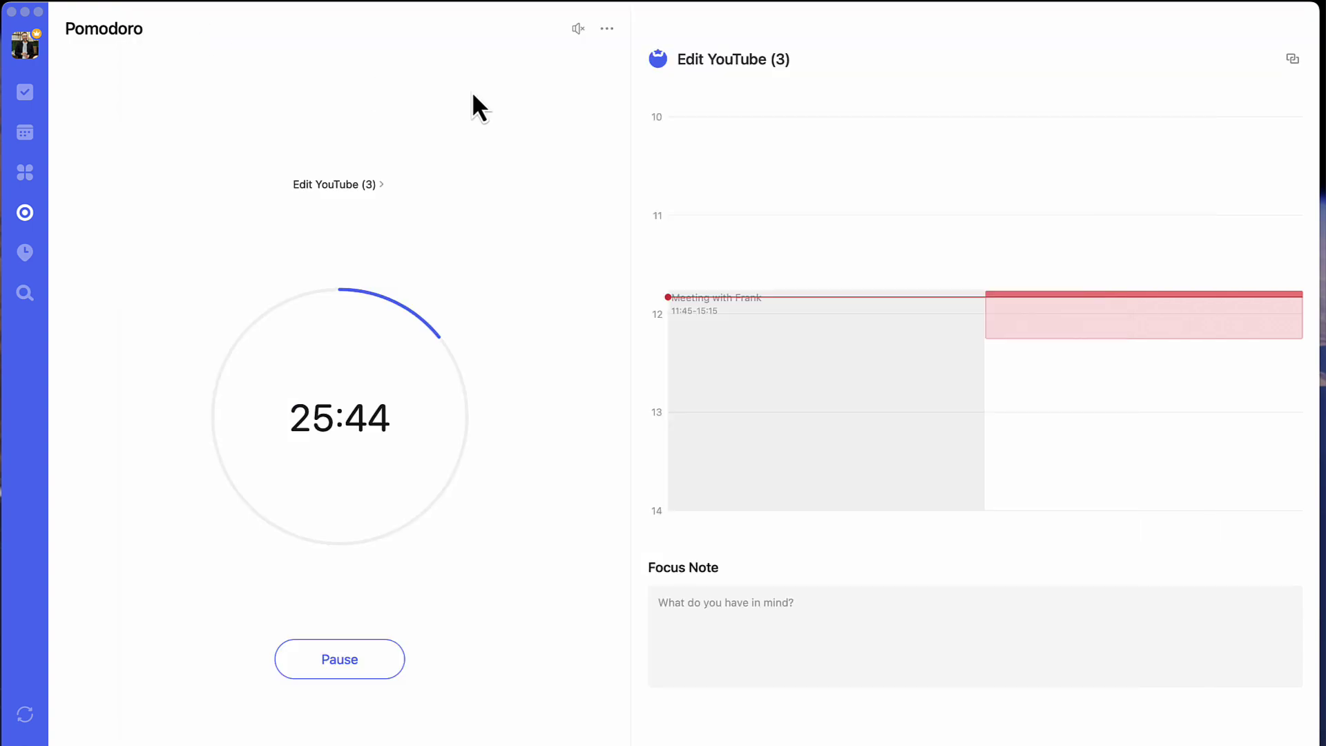
{"action": "left_click", "coordinate": [605, 29]}
{"action": "left_click", "coordinate": [583, 121]}
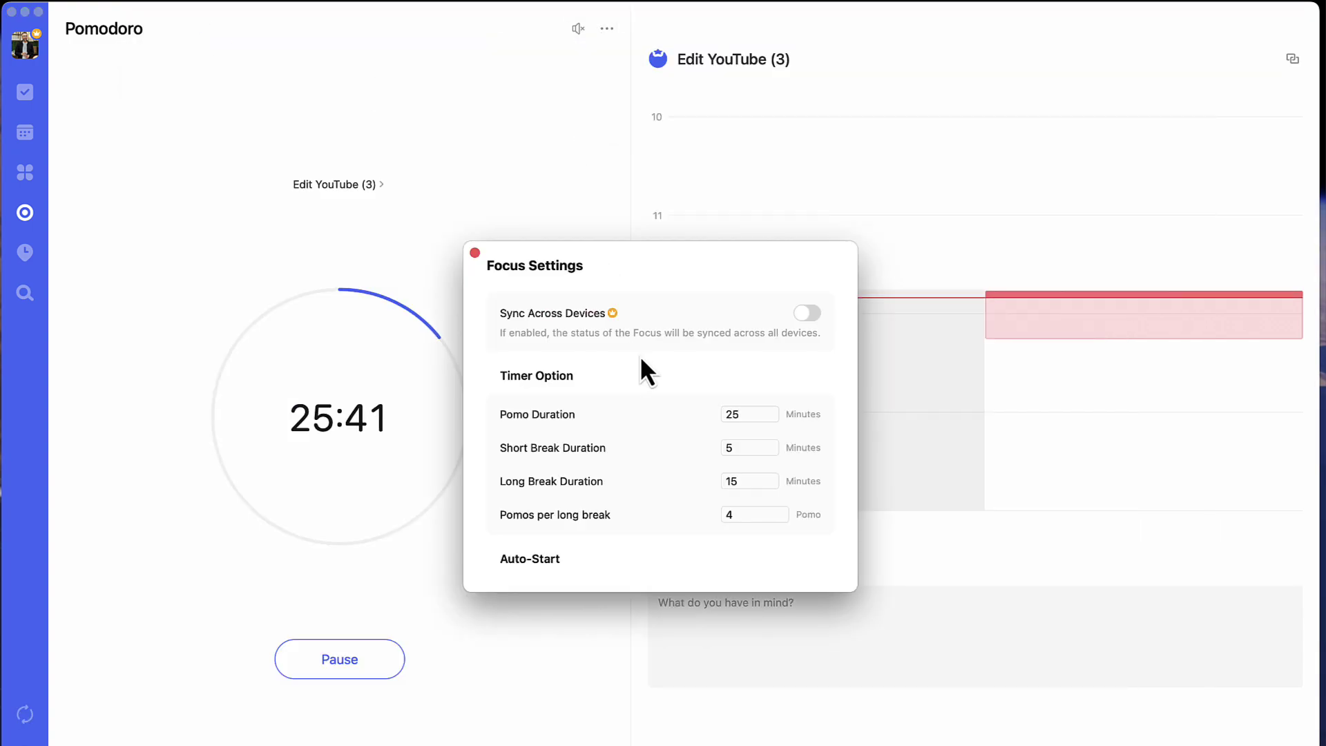
{"action": "scroll", "coordinate": [638, 476], "scroll_direction": "down", "scroll_amount": 2}
{"action": "scroll", "coordinate": [636, 474], "scroll_direction": "down", "scroll_amount": 3}
{"action": "scroll", "coordinate": [760, 490], "scroll_direction": "up", "scroll_amount": 3}
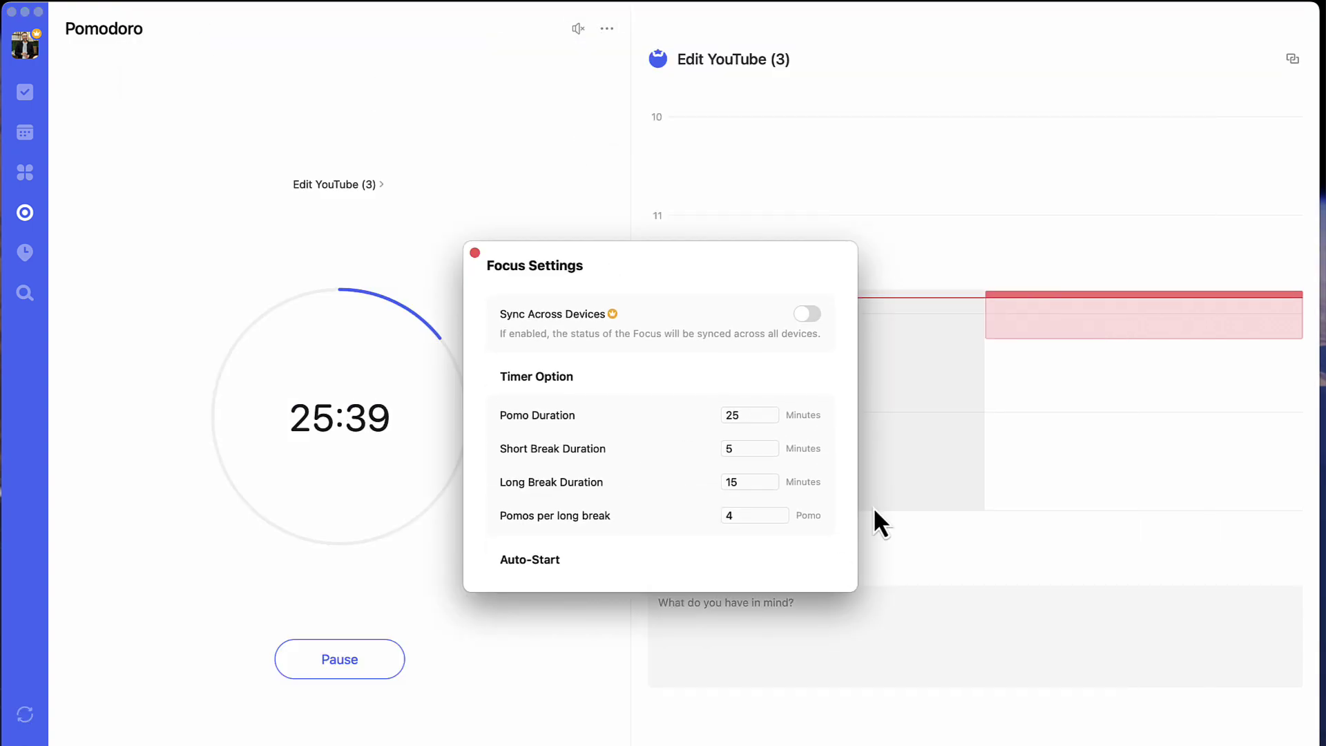
{"action": "scroll", "coordinate": [745, 549], "scroll_direction": "down", "scroll_amount": 1}
{"action": "scroll", "coordinate": [746, 553], "scroll_direction": "down", "scroll_amount": 2}
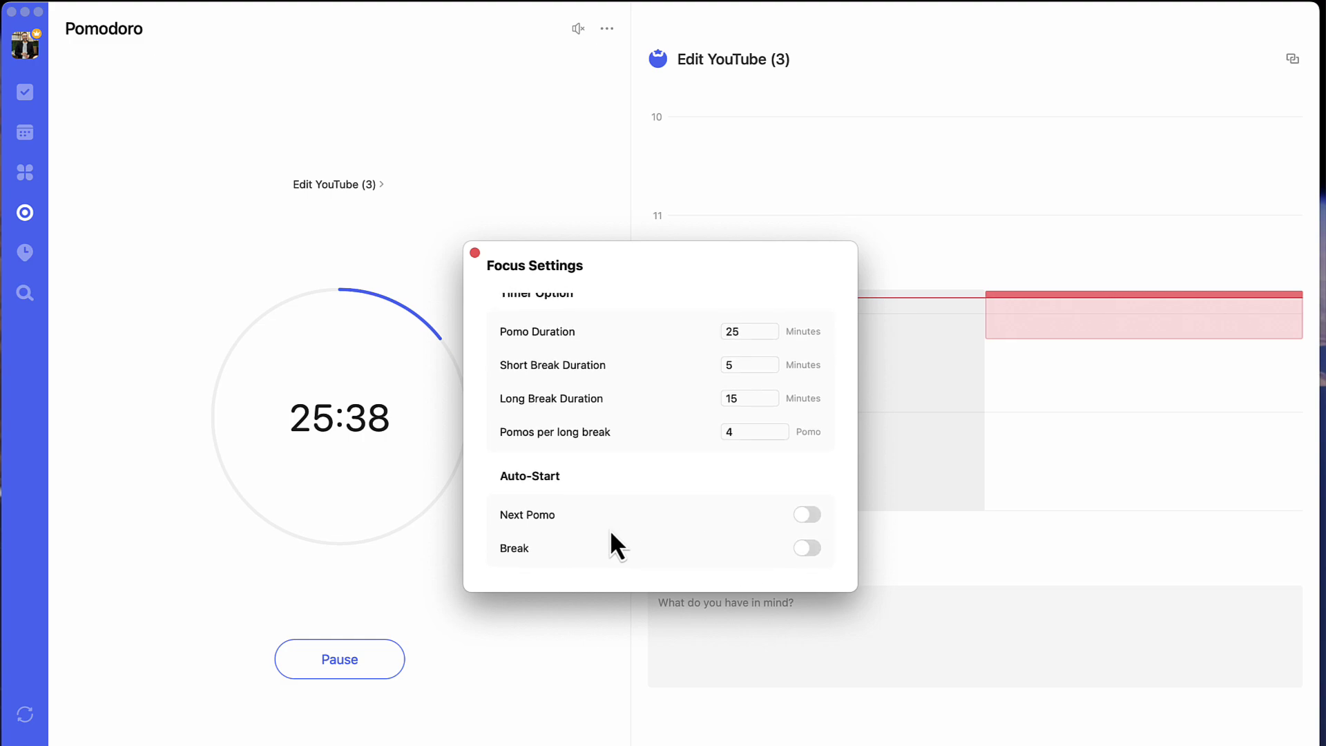
Step: Toggle break auto-start on and back off, close Focus Settings, and return to the task lists
{"action": "left_click", "coordinate": [806, 550]}
{"action": "left_click", "coordinate": [806, 550]}
{"action": "scroll", "coordinate": [808, 549], "scroll_direction": "down", "scroll_amount": 1}
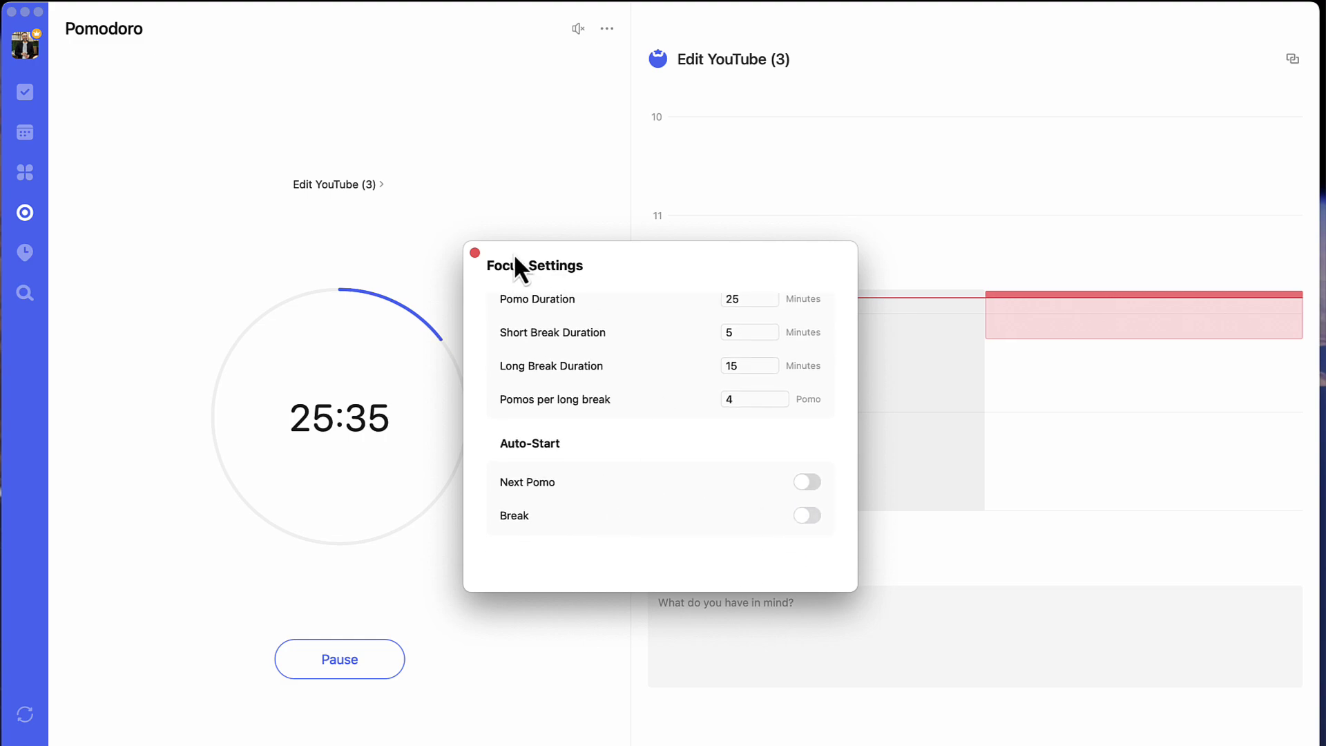
{"action": "left_click", "coordinate": [475, 253]}
{"action": "left_click", "coordinate": [28, 92]}
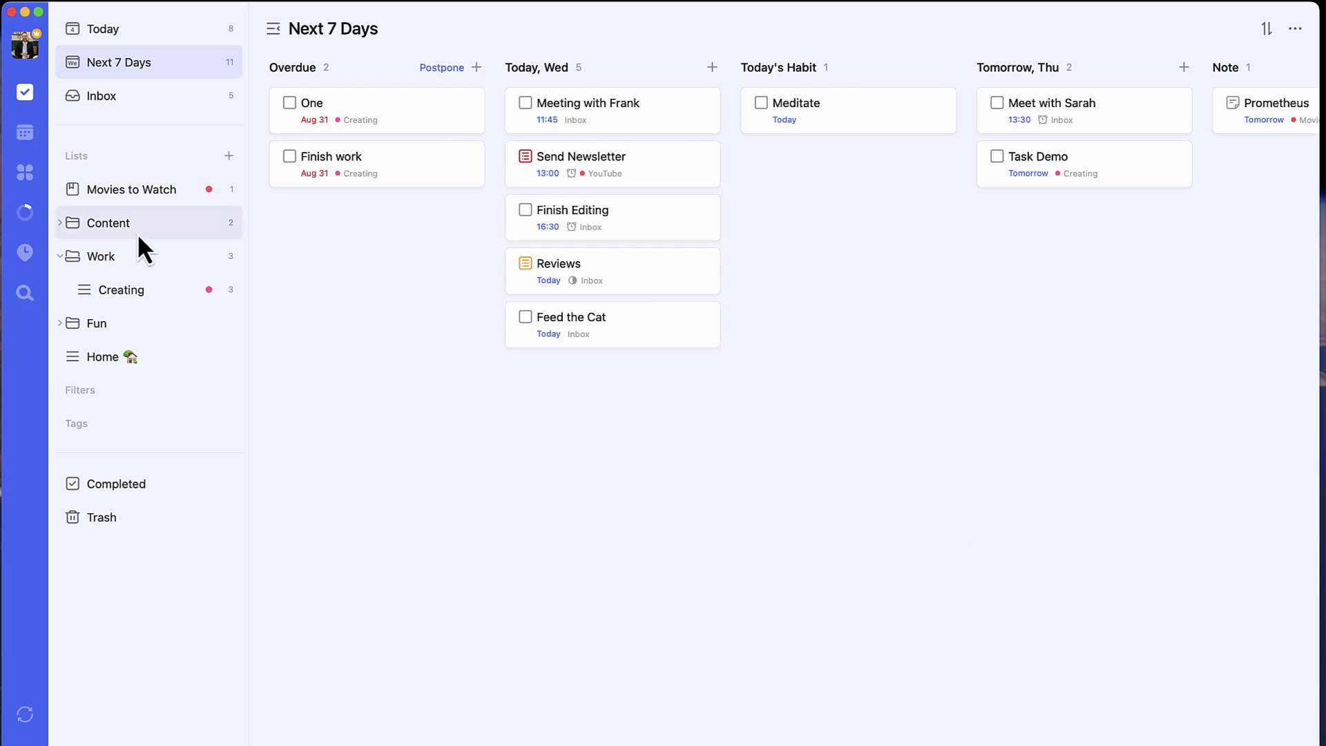
Step: Open the Creating list timeline, extend Finish work to end Sep 3, and switch to day scale
{"action": "left_click", "coordinate": [150, 284]}
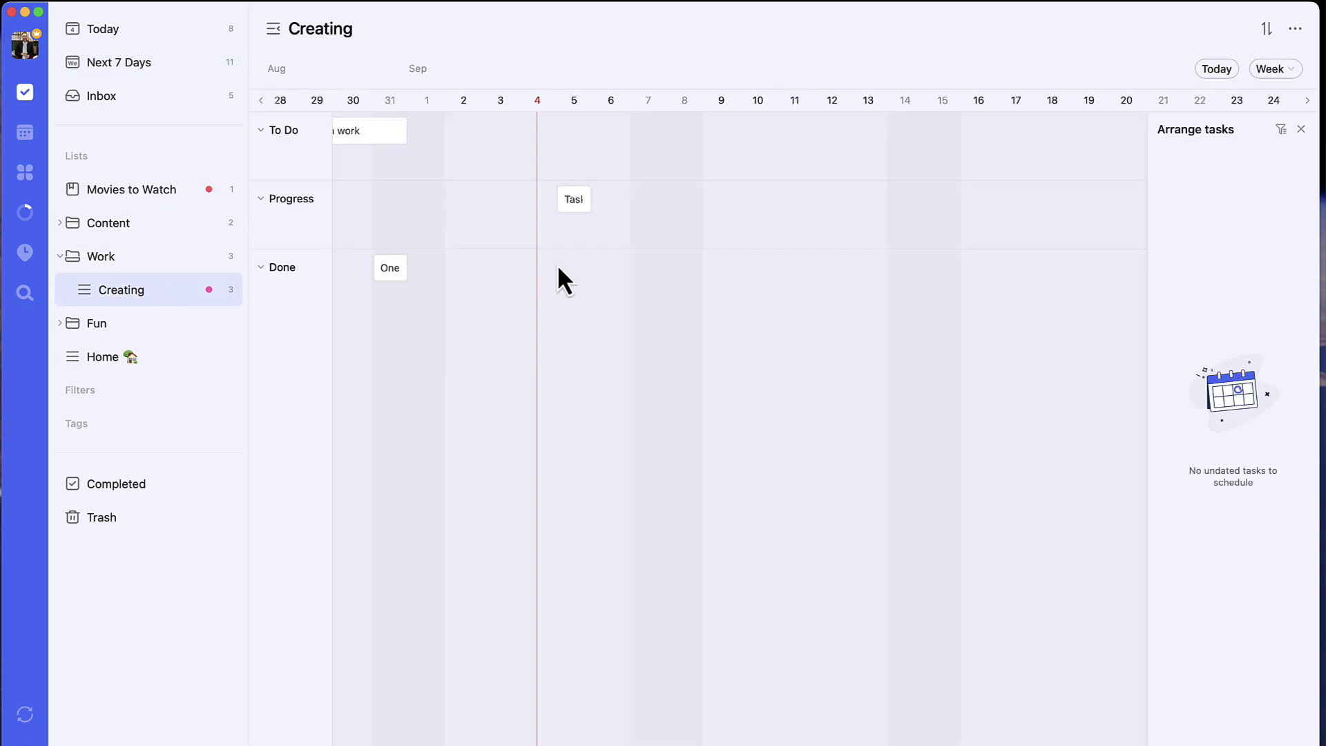
{"action": "scroll", "coordinate": [556, 264], "scroll_direction": "left", "scroll_amount": 5}
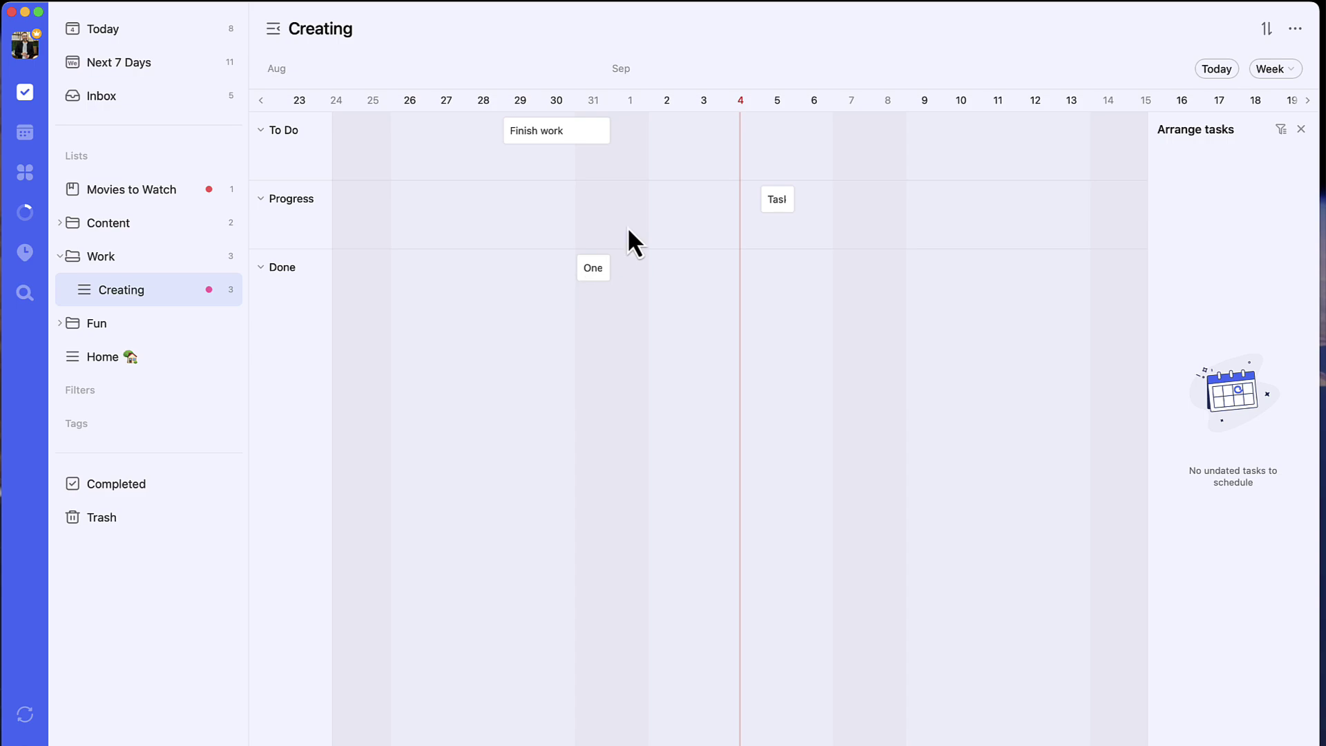
{"action": "left_click", "coordinate": [1296, 29]}
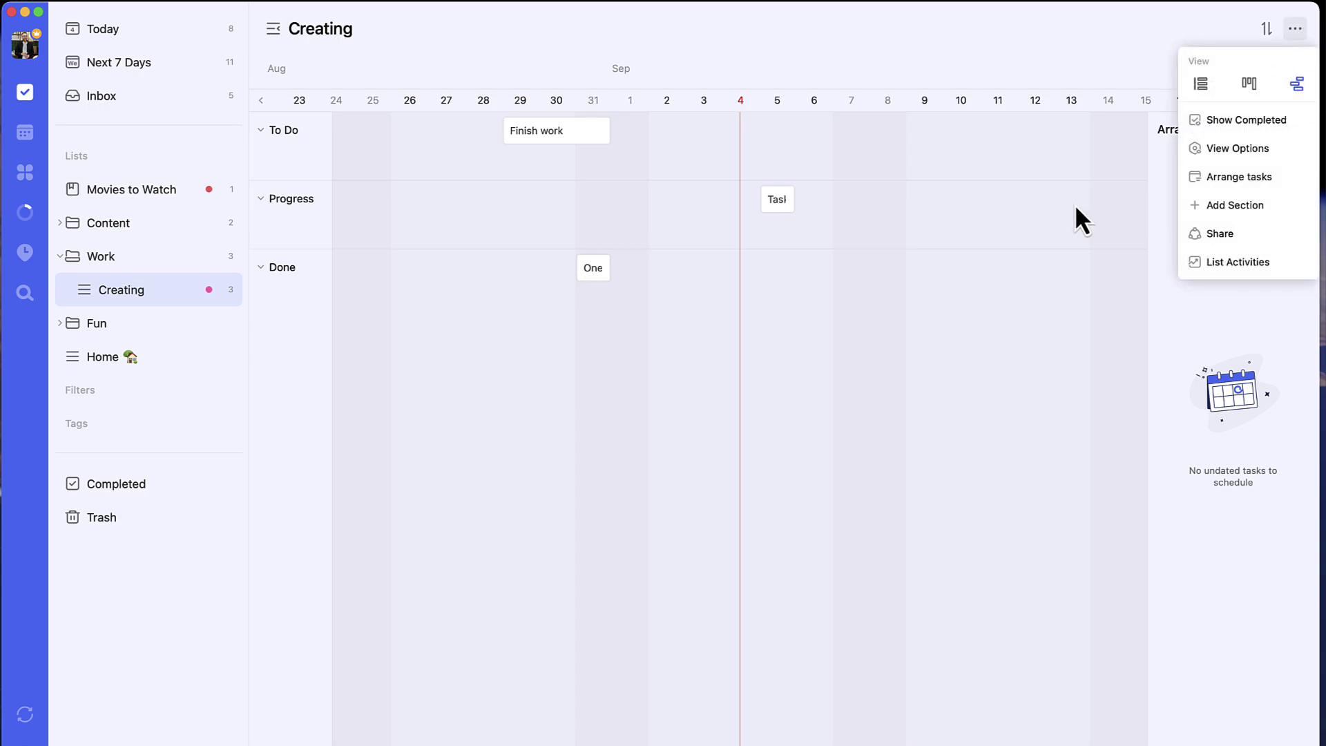
{"action": "left_click", "coordinate": [1018, 217]}
{"action": "left_click", "coordinate": [766, 353]}
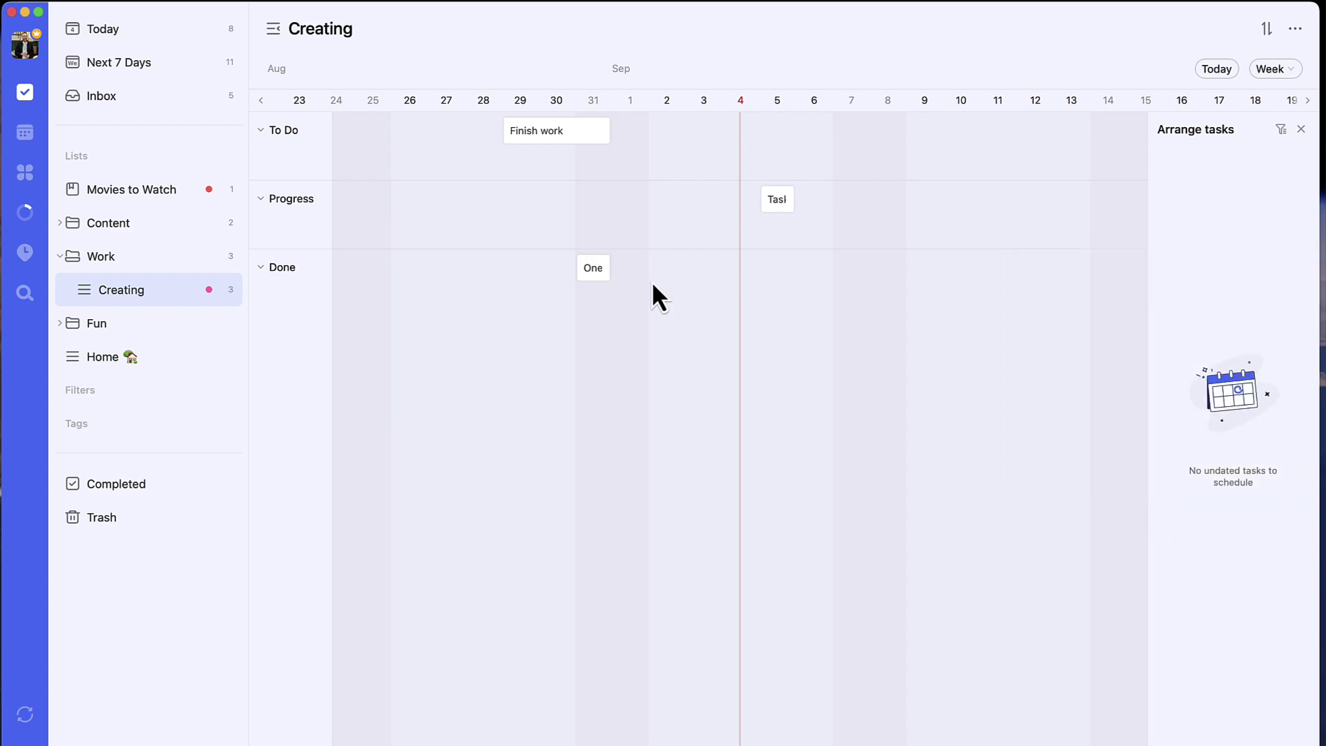
{"action": "left_click_drag", "start_coordinate": [612, 122], "coordinate": [757, 139]}
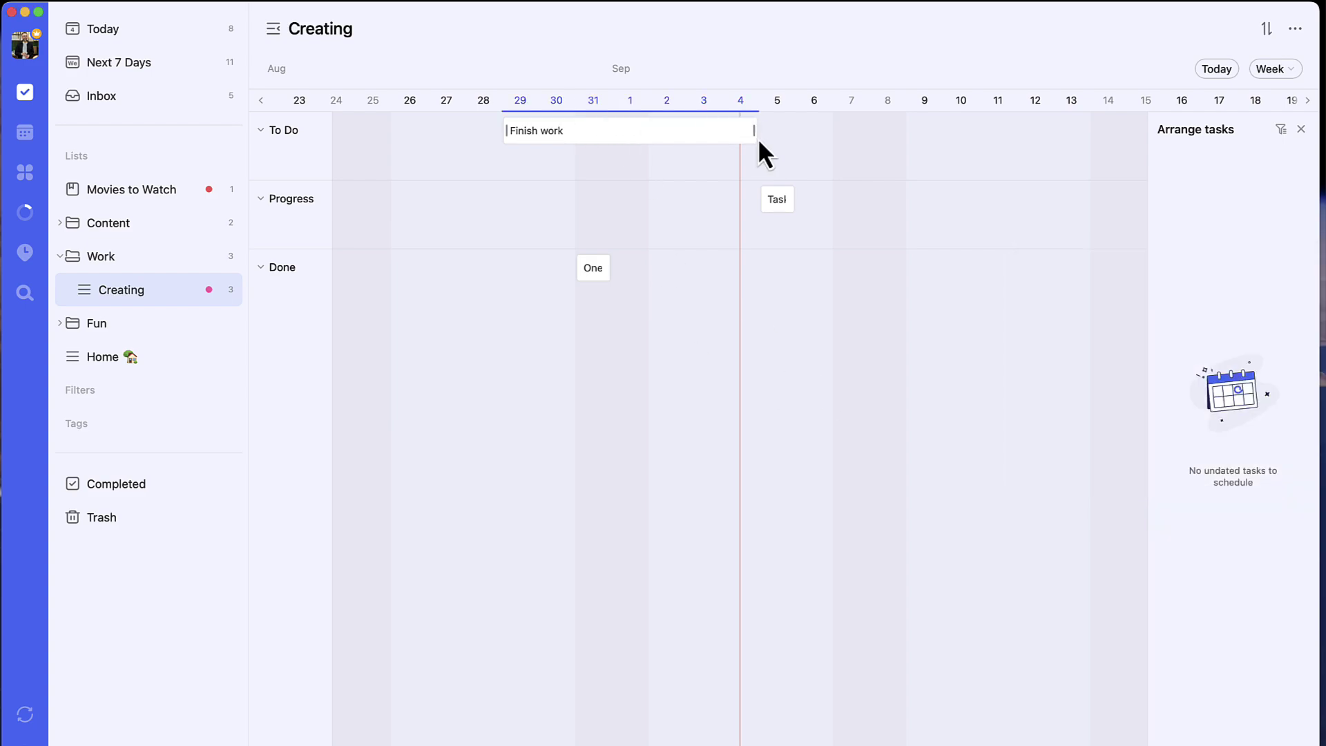
{"action": "left_click", "coordinate": [1275, 68]}
{"action": "left_click", "coordinate": [1279, 102]}
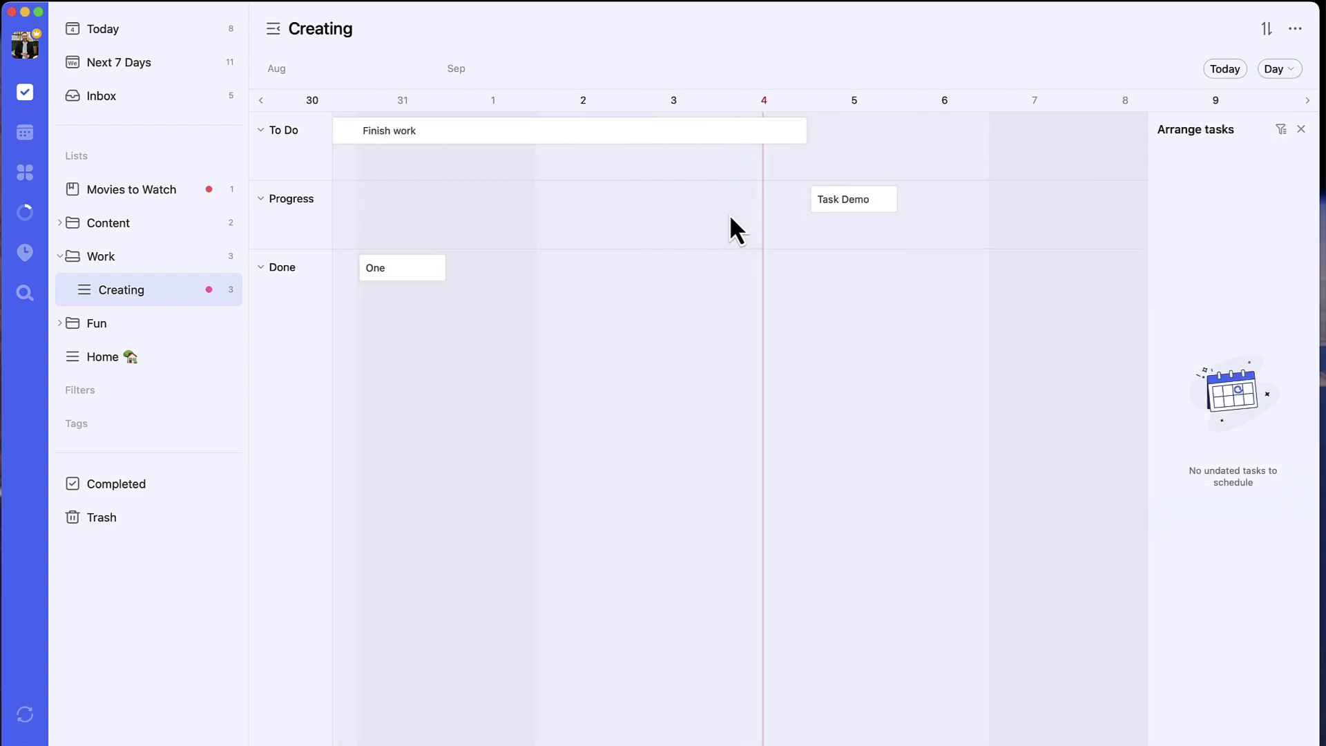
{"action": "left_click", "coordinate": [260, 129]}
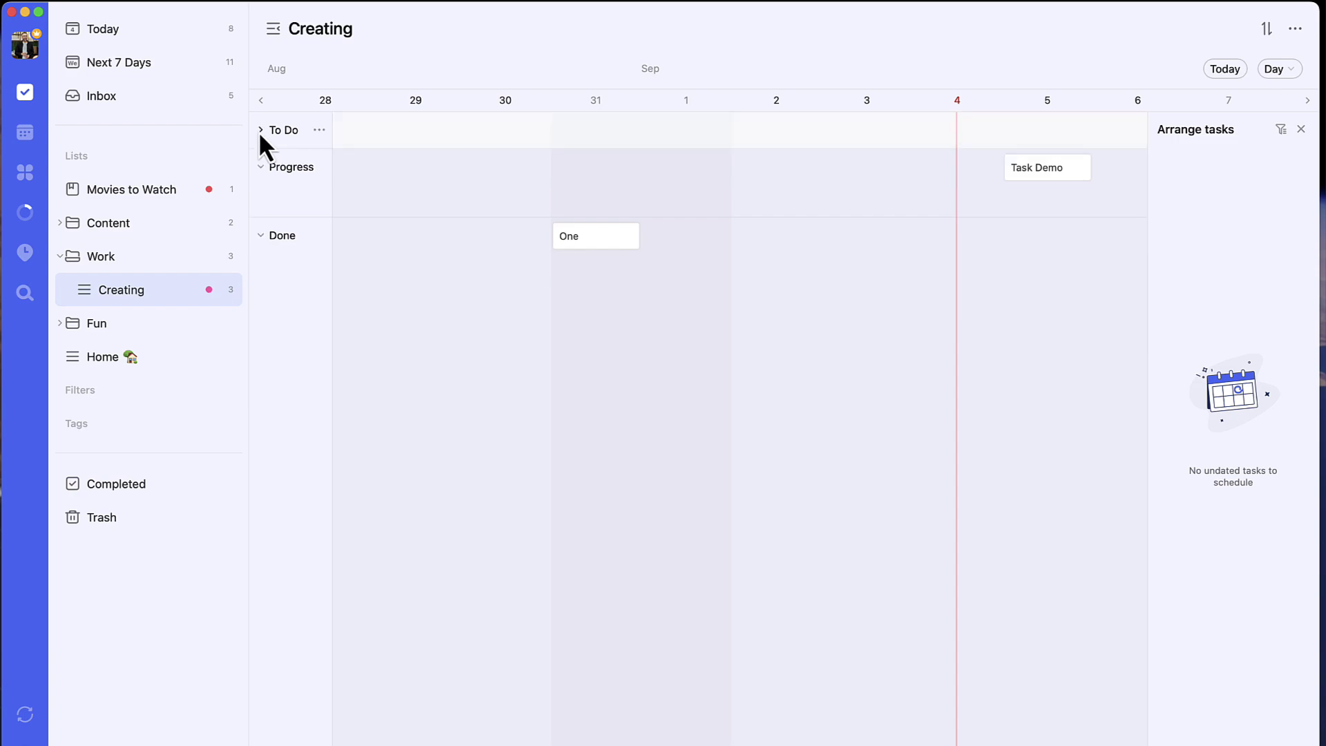
{"action": "left_click", "coordinate": [261, 130]}
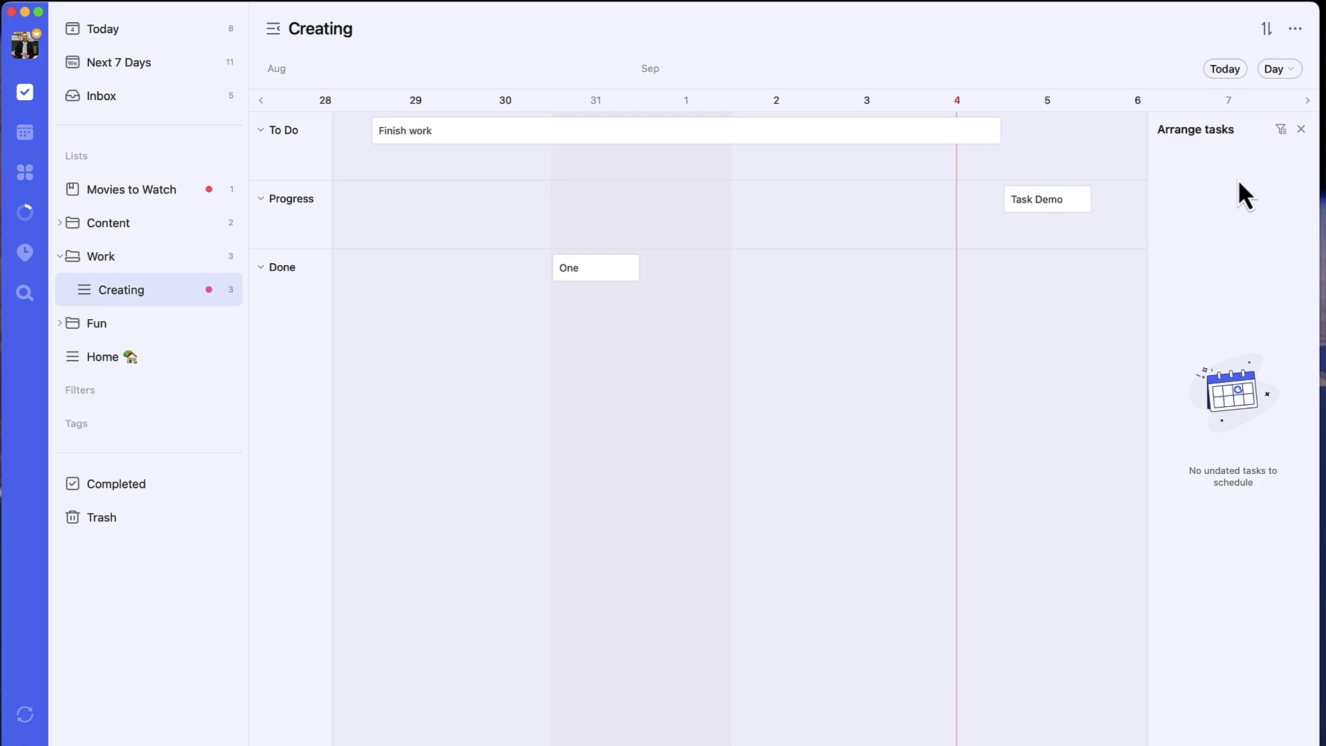
Step: Jump the timeline to today, try week and month scales, and settle on week
{"action": "left_click", "coordinate": [1230, 74]}
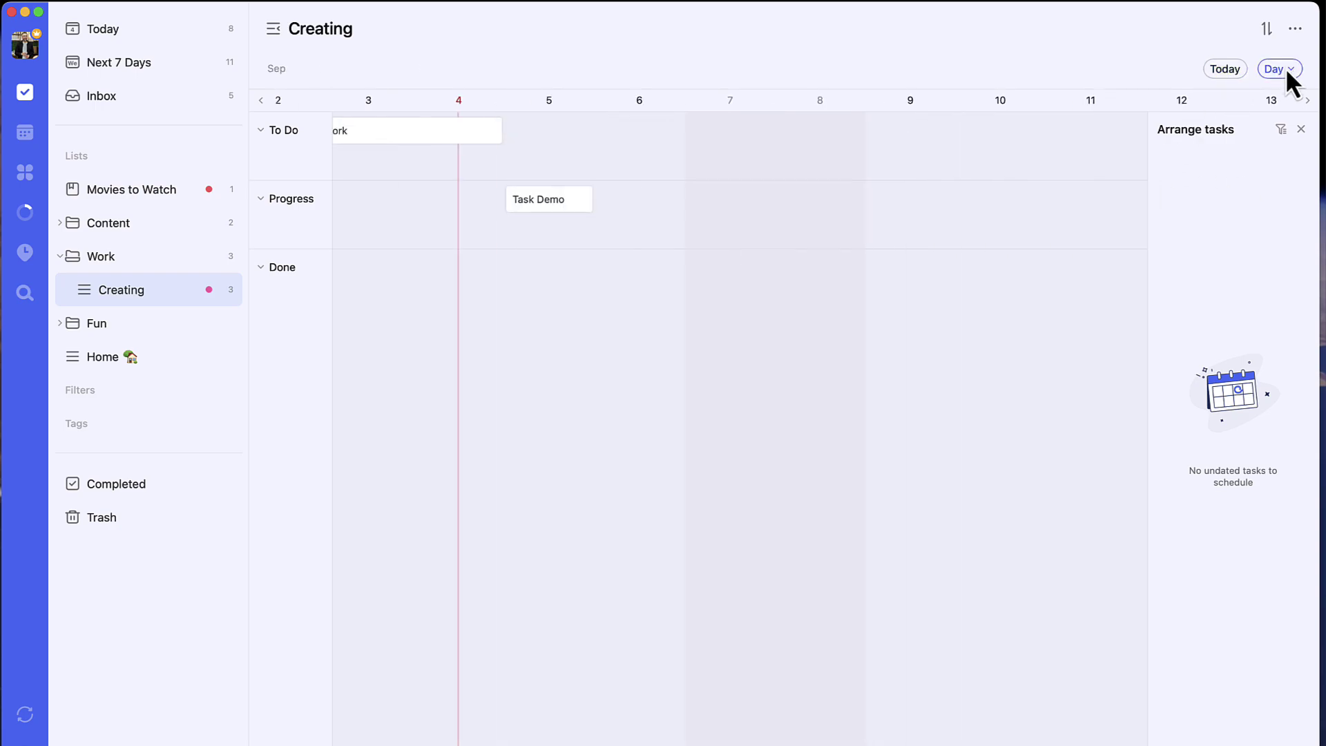
{"action": "left_click", "coordinate": [1286, 69]}
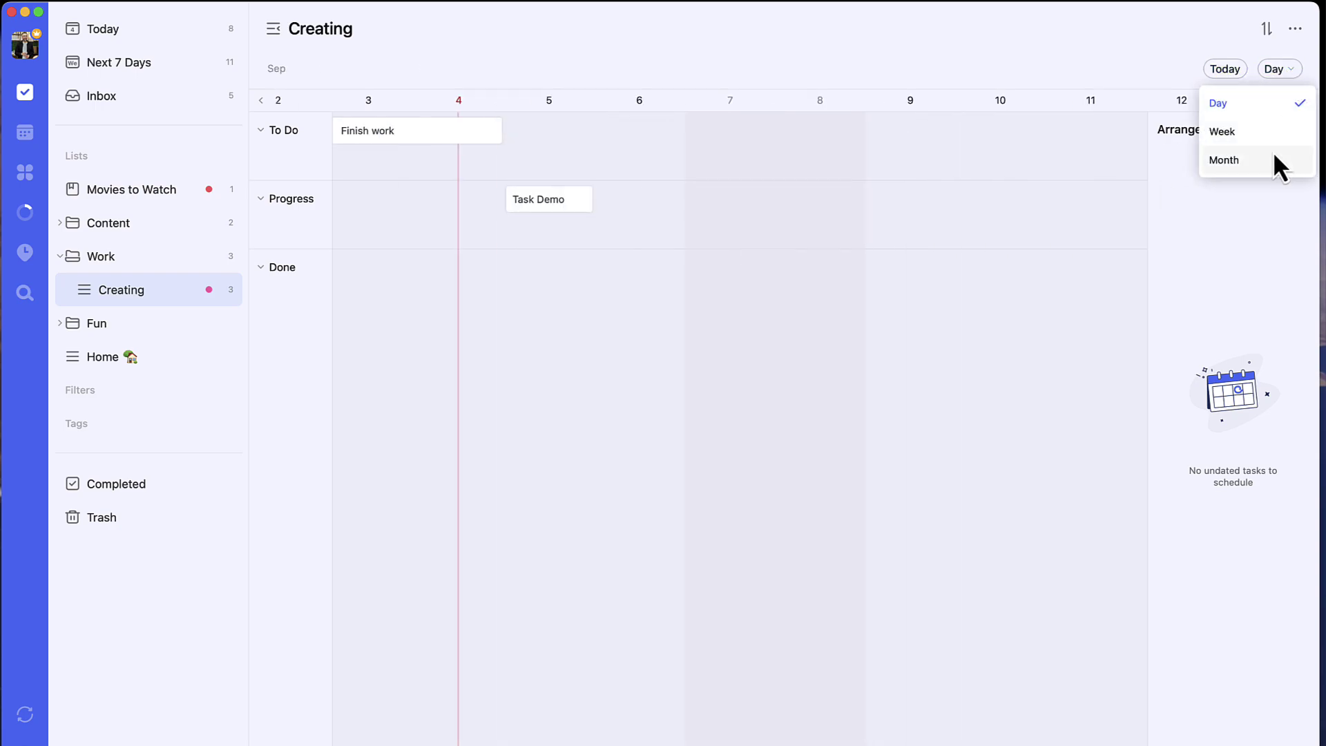
{"action": "left_click", "coordinate": [1271, 132]}
{"action": "left_click", "coordinate": [1279, 70]}
{"action": "left_click", "coordinate": [1272, 159]}
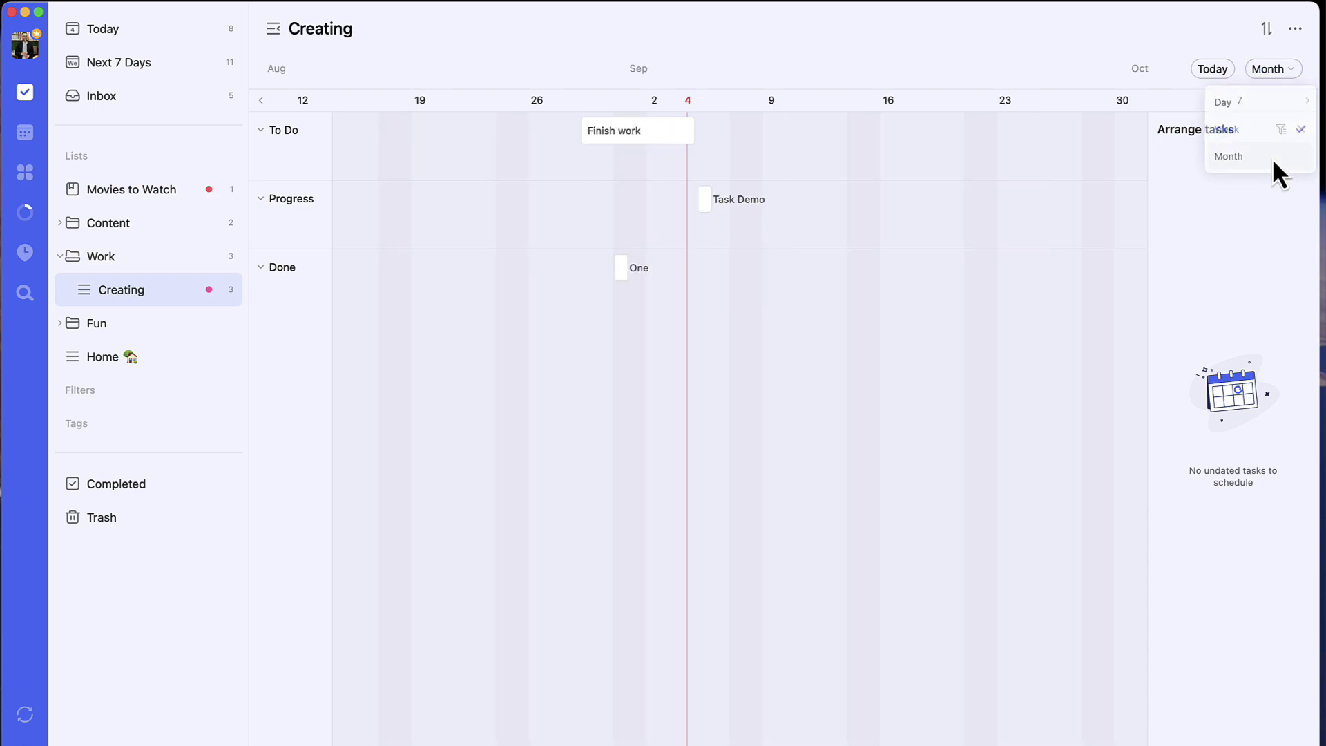
{"action": "left_click", "coordinate": [1277, 68]}
{"action": "left_click", "coordinate": [1256, 125]}
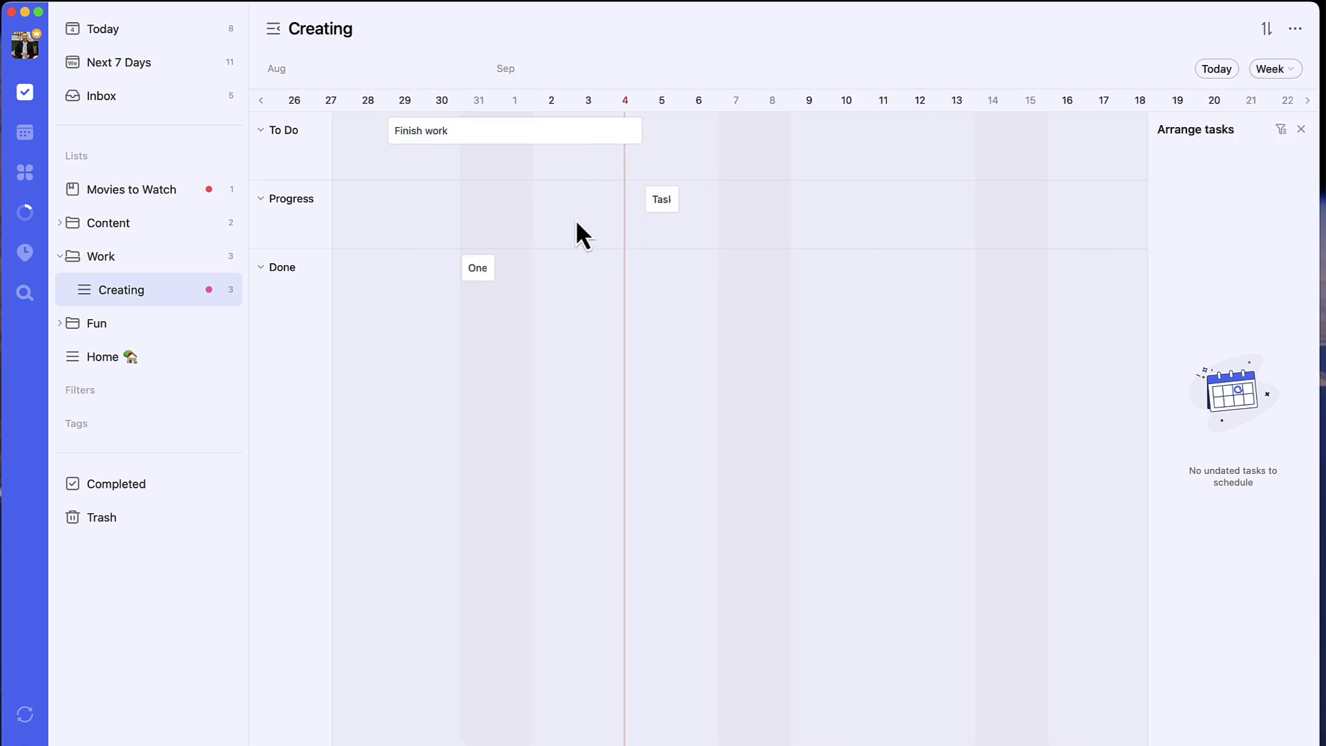
Step: Try grouping the timeline by priority and by tag, then revert to custom sections
{"action": "left_click", "coordinate": [1266, 34]}
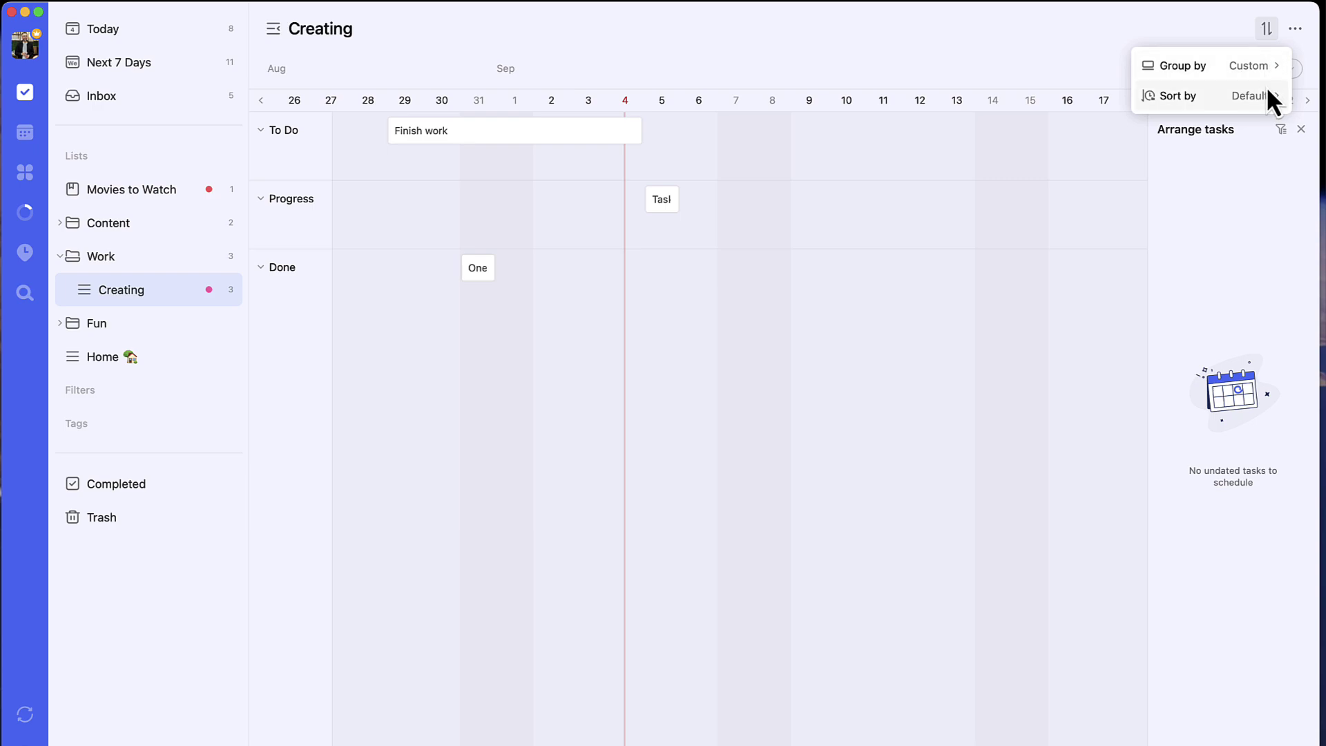
{"action": "left_click", "coordinate": [1296, 30]}
{"action": "left_click", "coordinate": [1270, 27]}
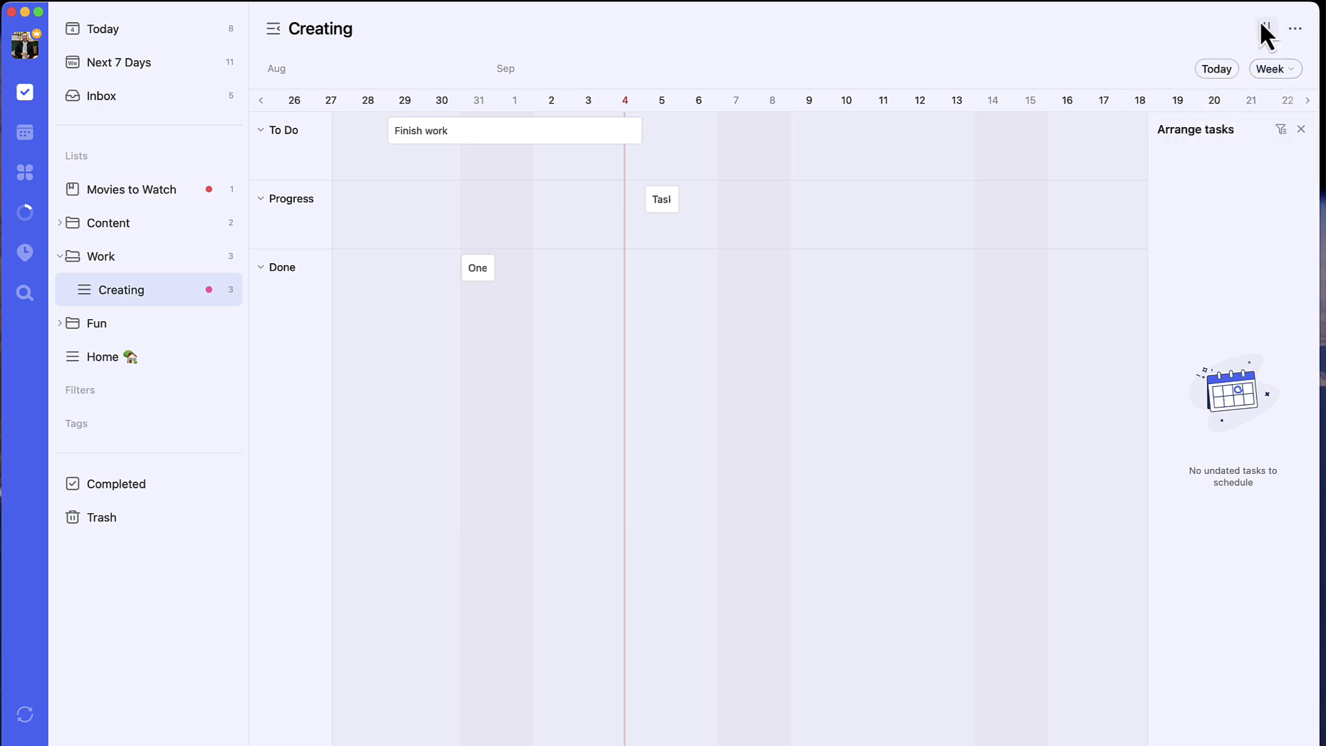
{"action": "left_click", "coordinate": [1271, 39]}
{"action": "mouse_move", "coordinate": [1275, 64]}
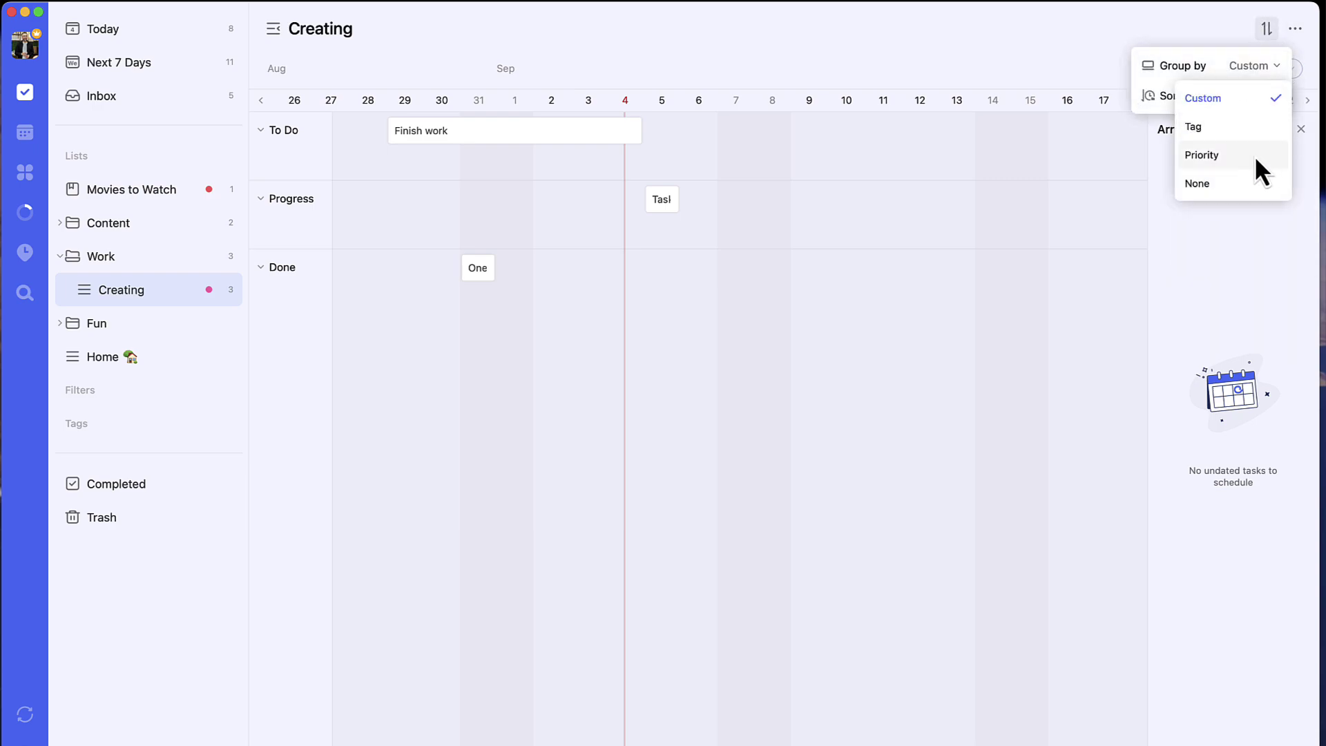
{"action": "left_click", "coordinate": [1254, 156]}
{"action": "mouse_move", "coordinate": [1238, 74]}
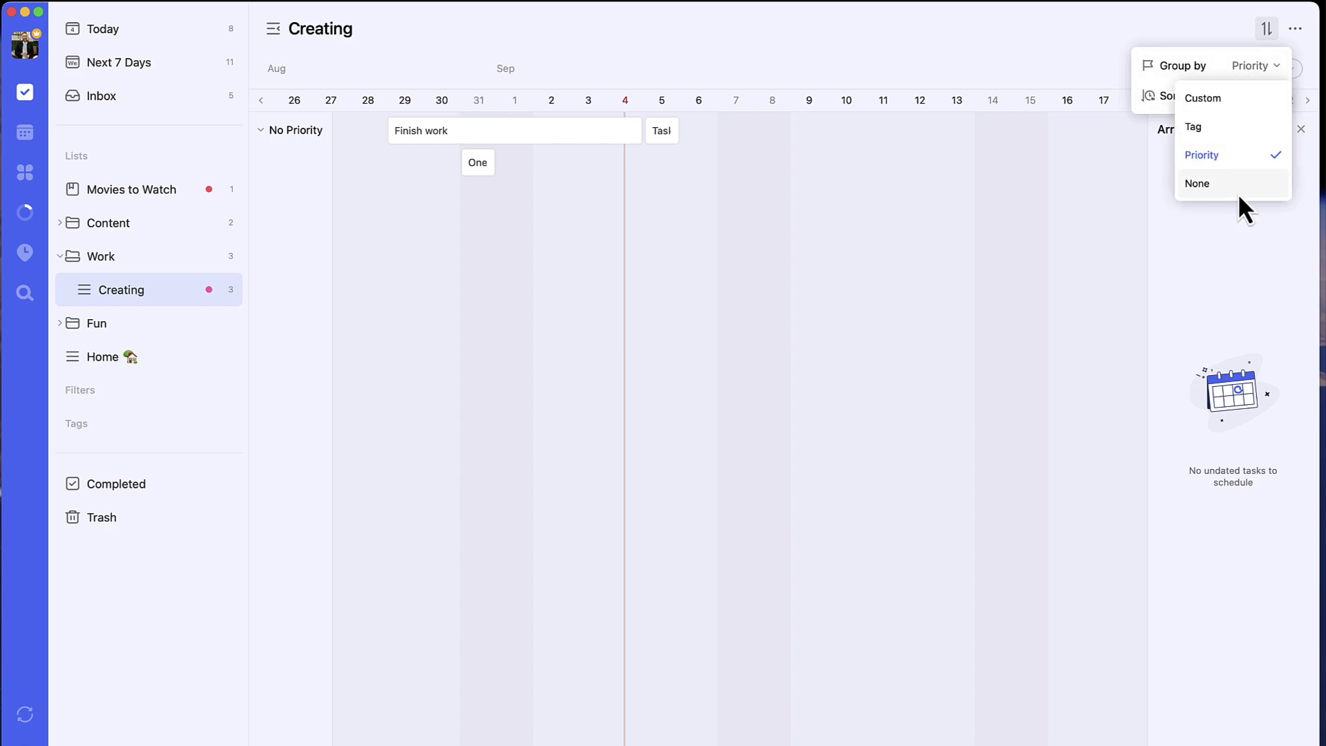
{"action": "left_click", "coordinate": [1234, 128]}
{"action": "left_click", "coordinate": [1244, 98]}
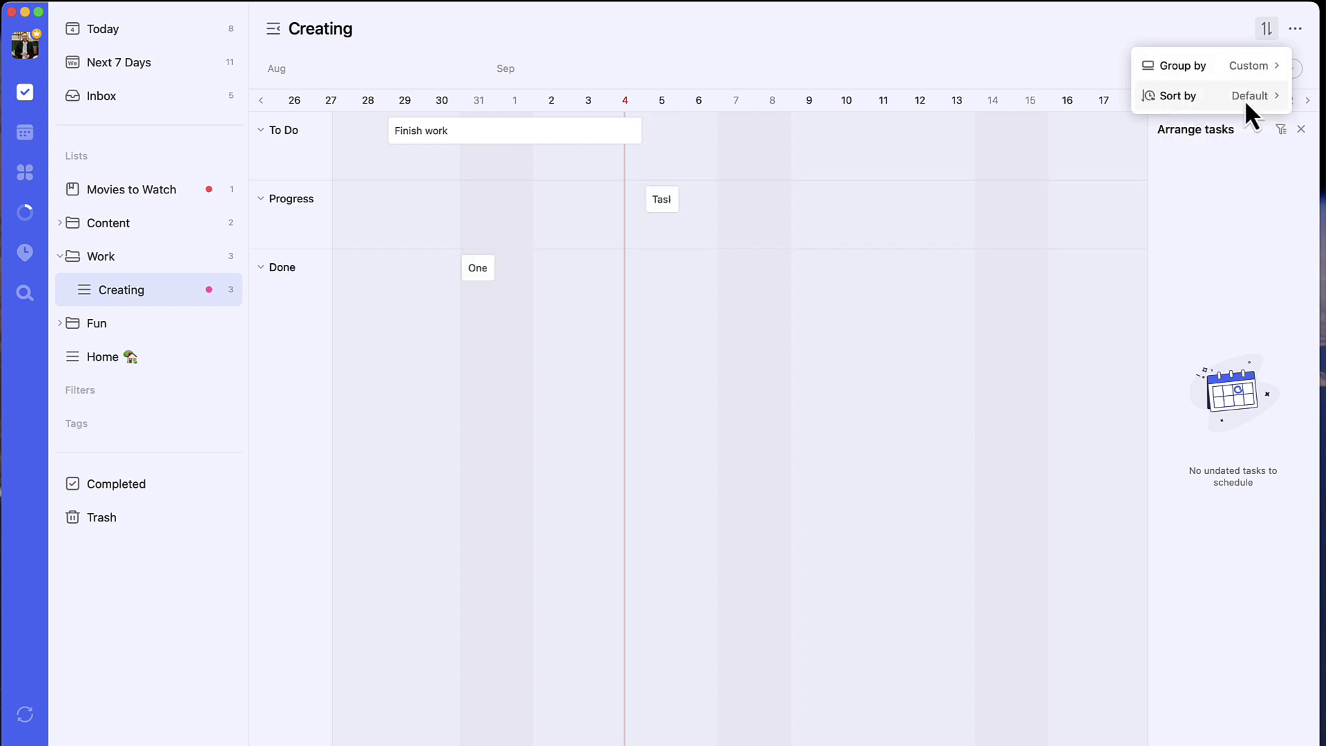
{"action": "mouse_move", "coordinate": [1255, 101]}
{"action": "left_click", "coordinate": [1273, 34]}
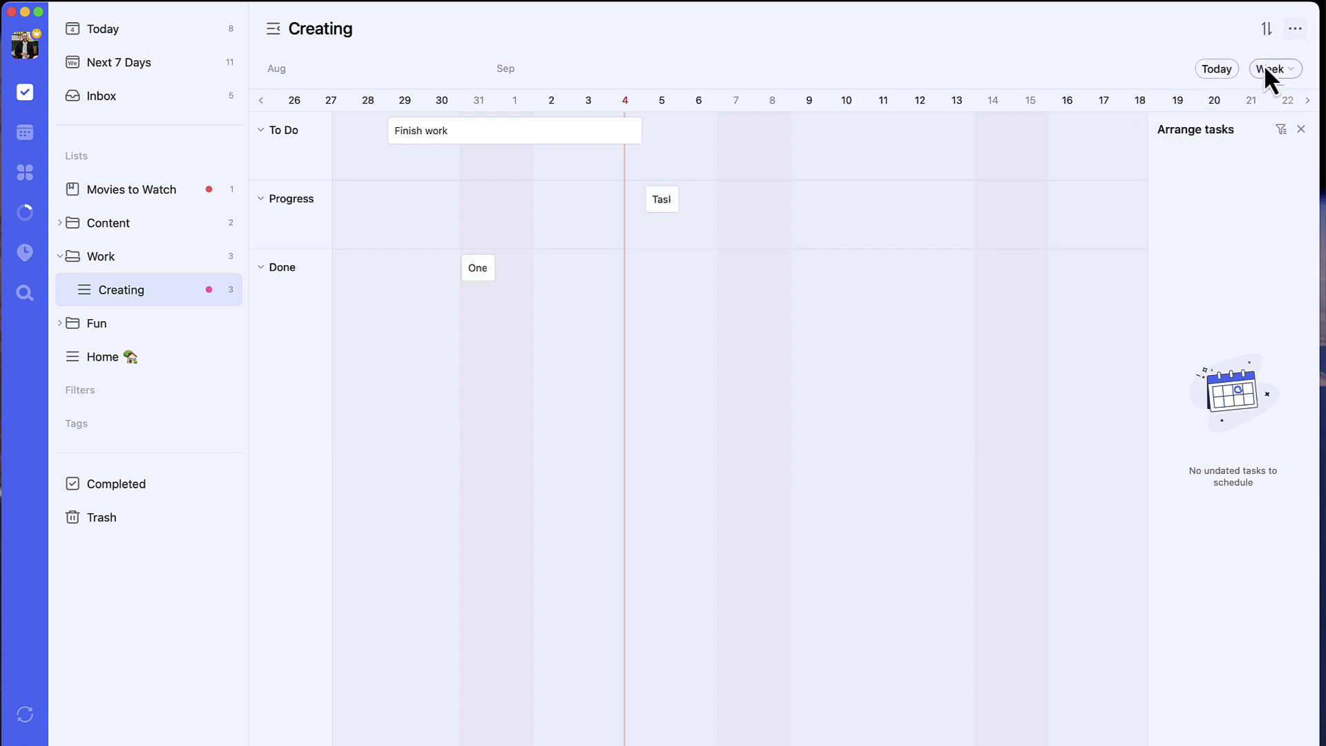
Step: Start a new task dated Sep 3, then discard the empty draft
{"action": "left_click", "coordinate": [686, 172]}
{"action": "left_click", "coordinate": [683, 170]}
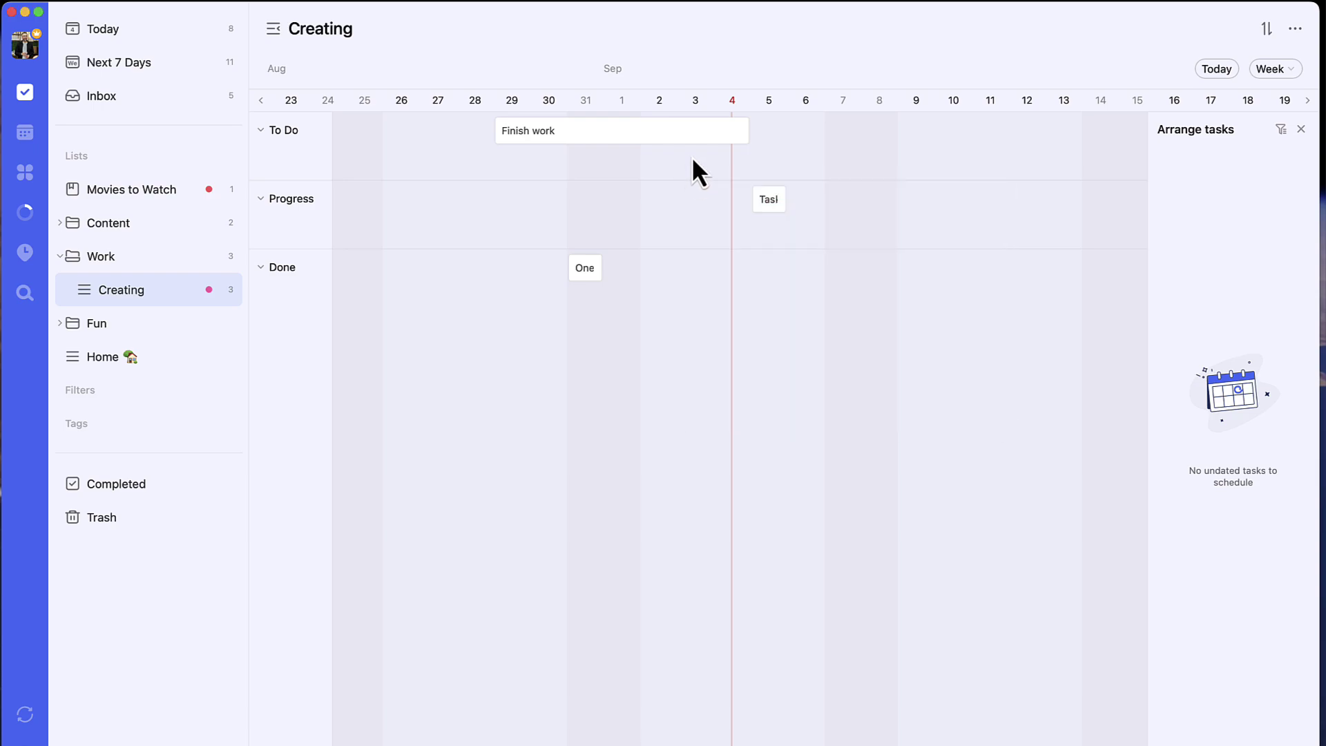
{"action": "left_click", "coordinate": [691, 156]}
{"action": "left_click", "coordinate": [1105, 146]}
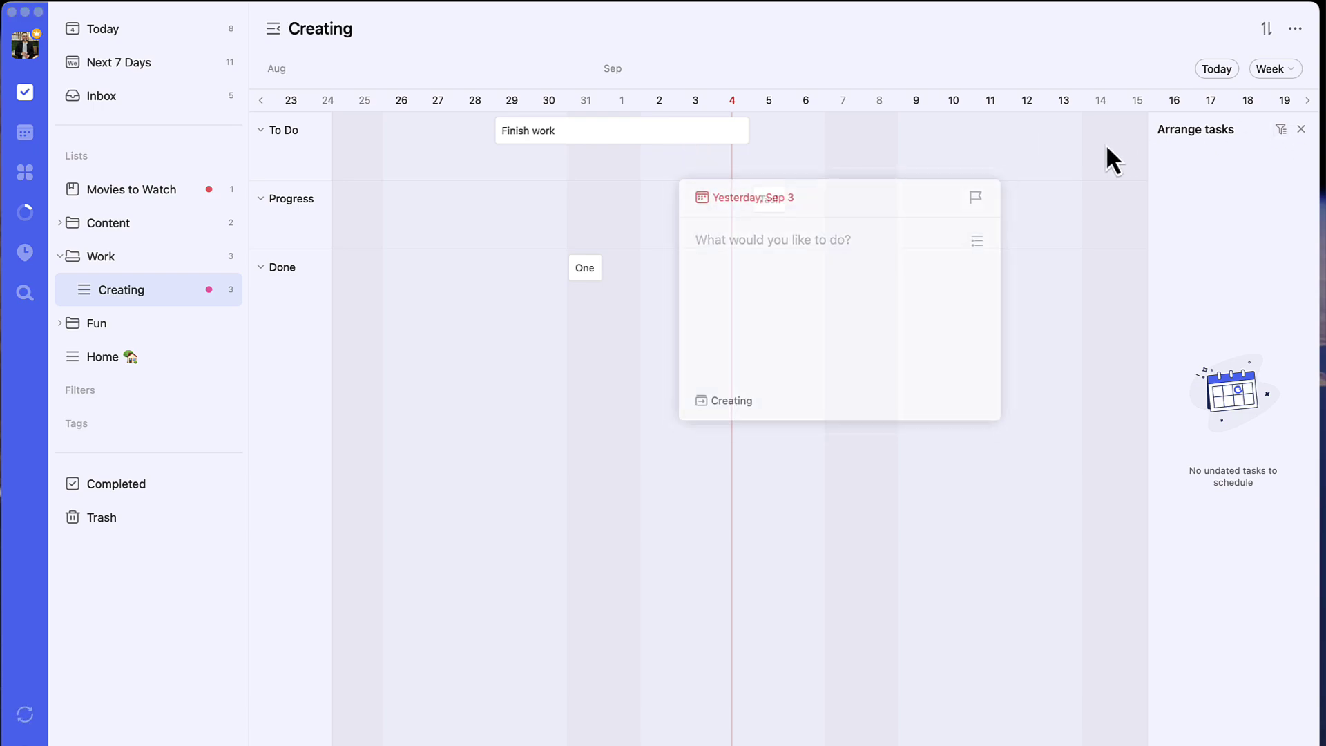
Step: Add a new section named 'Not Started' to the Creating list
{"action": "left_click", "coordinate": [1298, 29]}
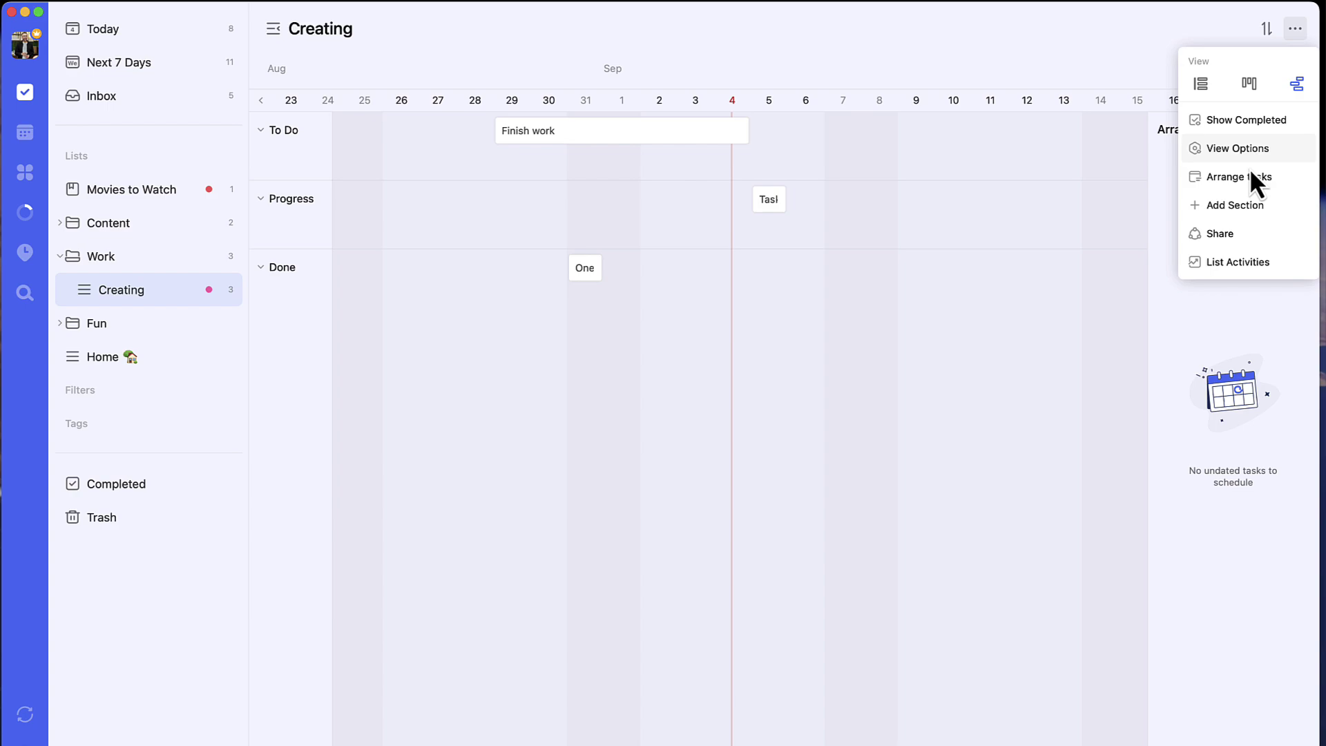
{"action": "left_click", "coordinate": [1235, 205]}
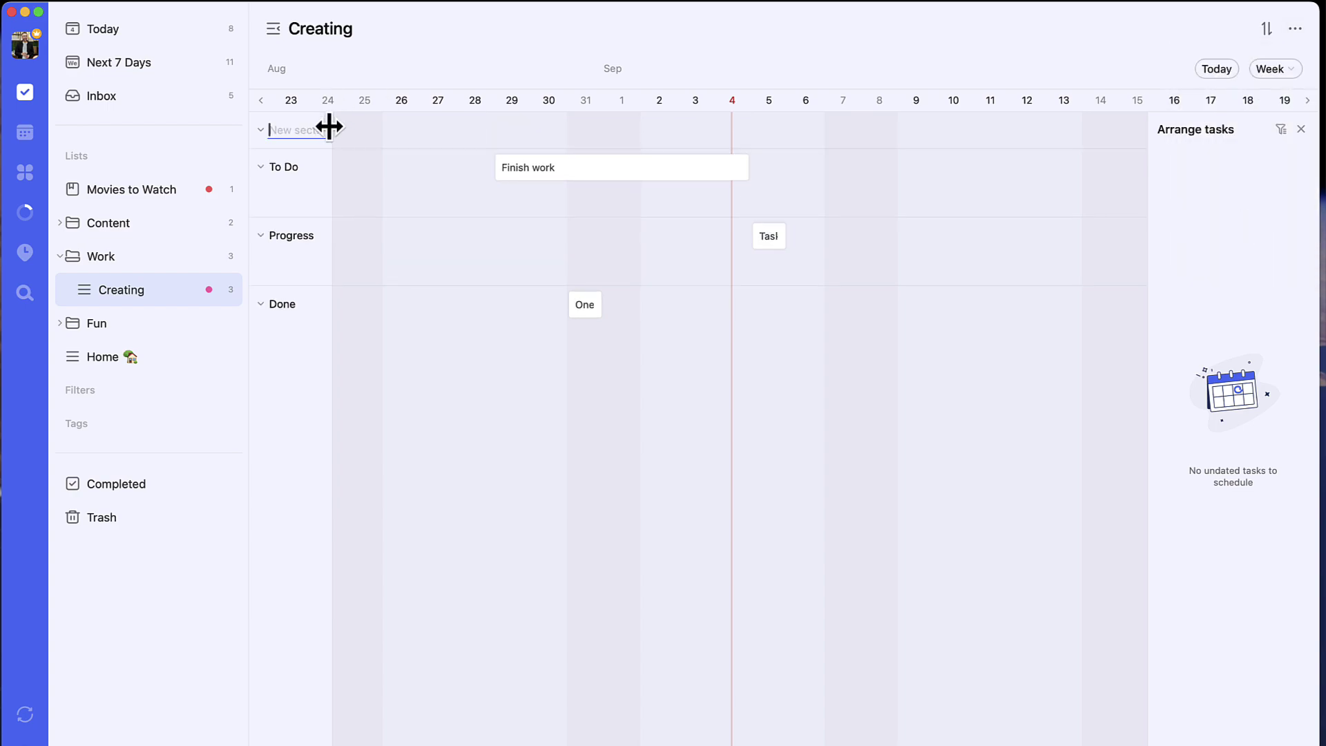
{"action": "type", "text": "Not Started"}
{"action": "key", "text": "Return"}
Step: Collapse the Not Started section and switch the Creating list to Kanban view
{"action": "left_click", "coordinate": [261, 131]}
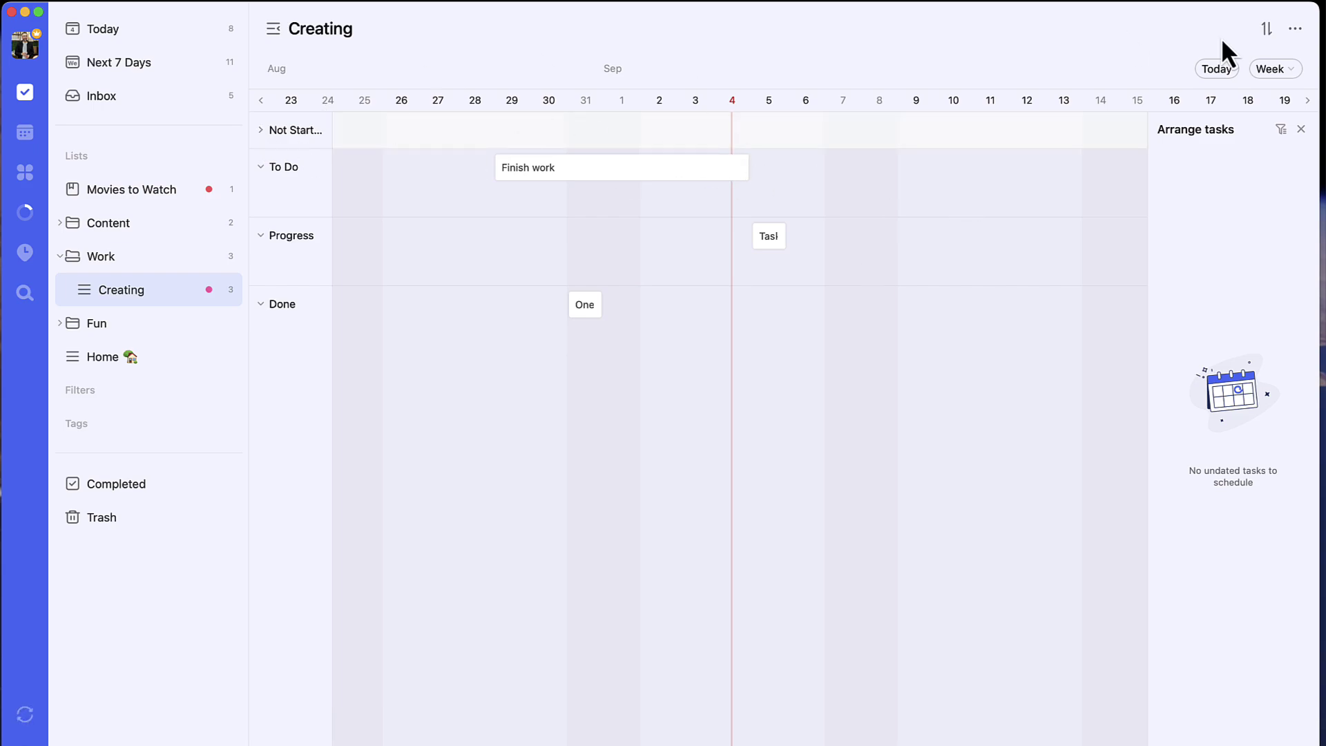
{"action": "left_click", "coordinate": [1296, 29]}
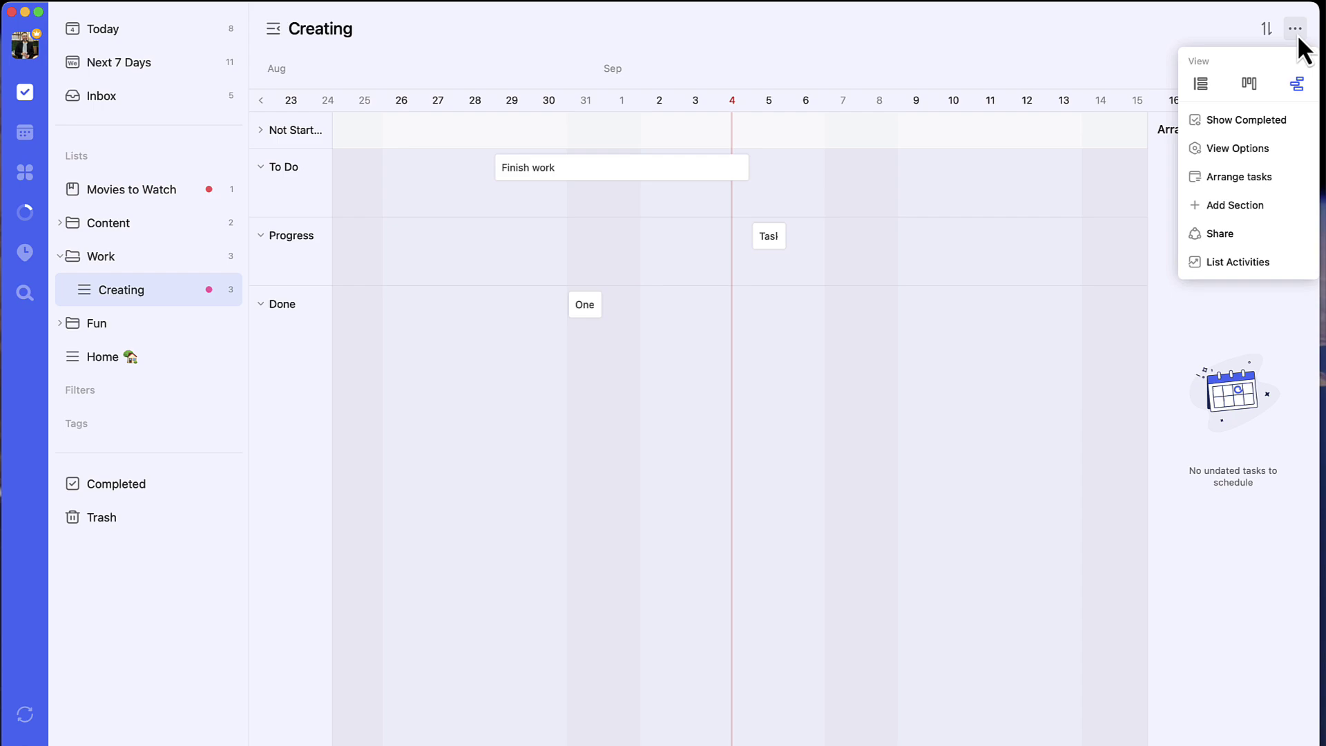
{"action": "left_click", "coordinate": [1251, 82]}
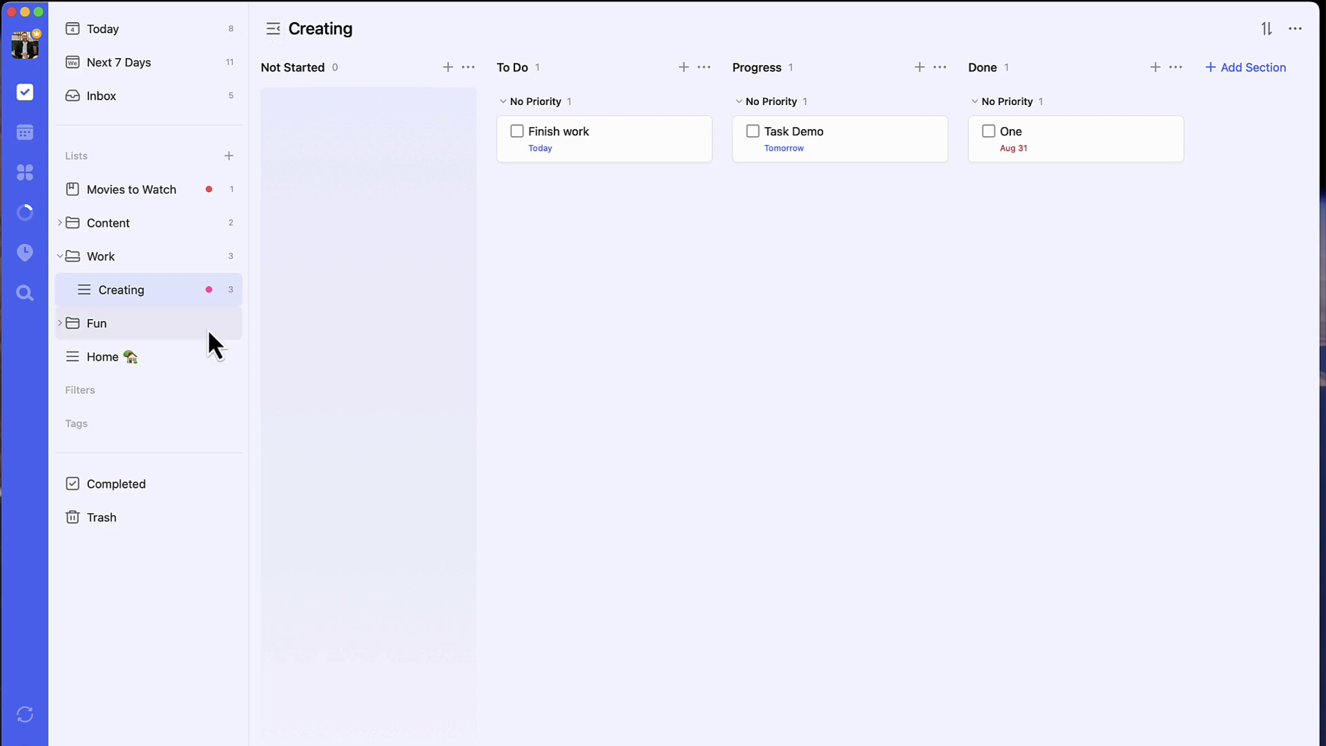
Step: Pin the Creating list, after checking the Work folder's edit settings
{"action": "right_click", "coordinate": [219, 255]}
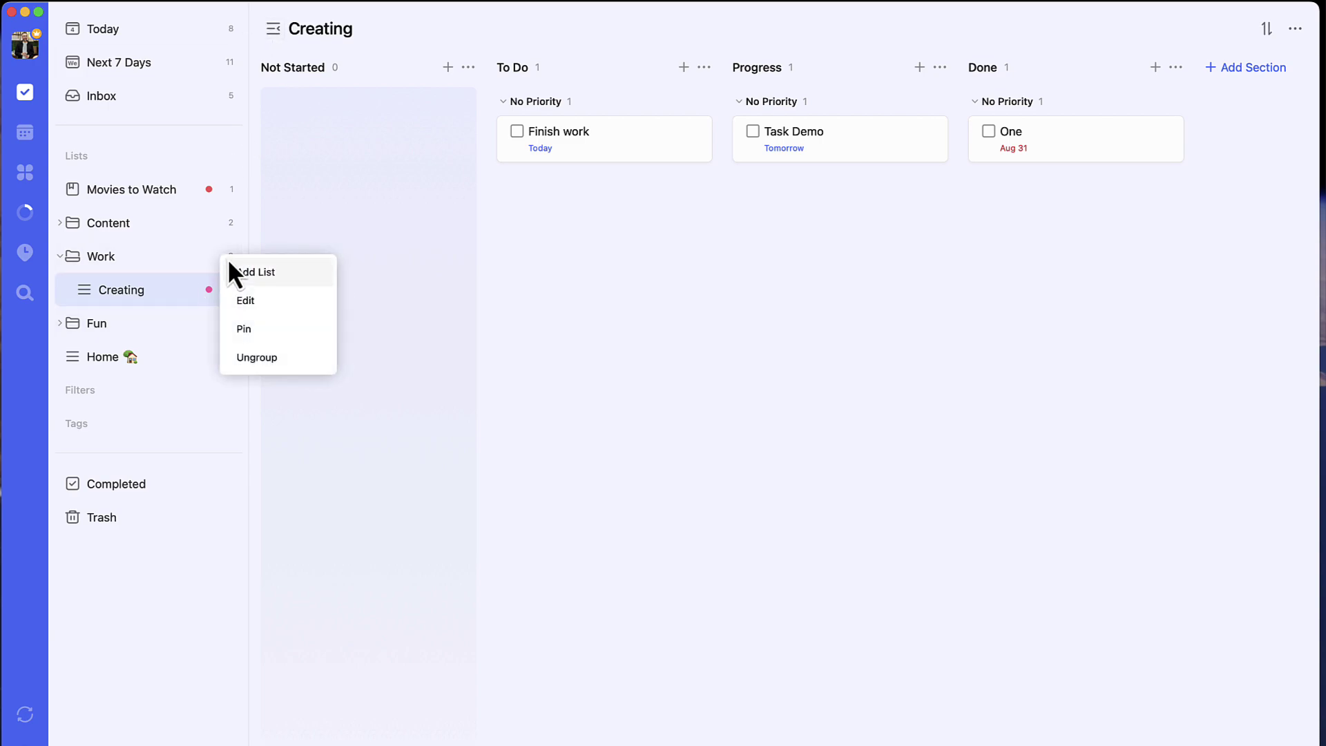
{"action": "left_click", "coordinate": [262, 302]}
{"action": "left_click", "coordinate": [502, 348]}
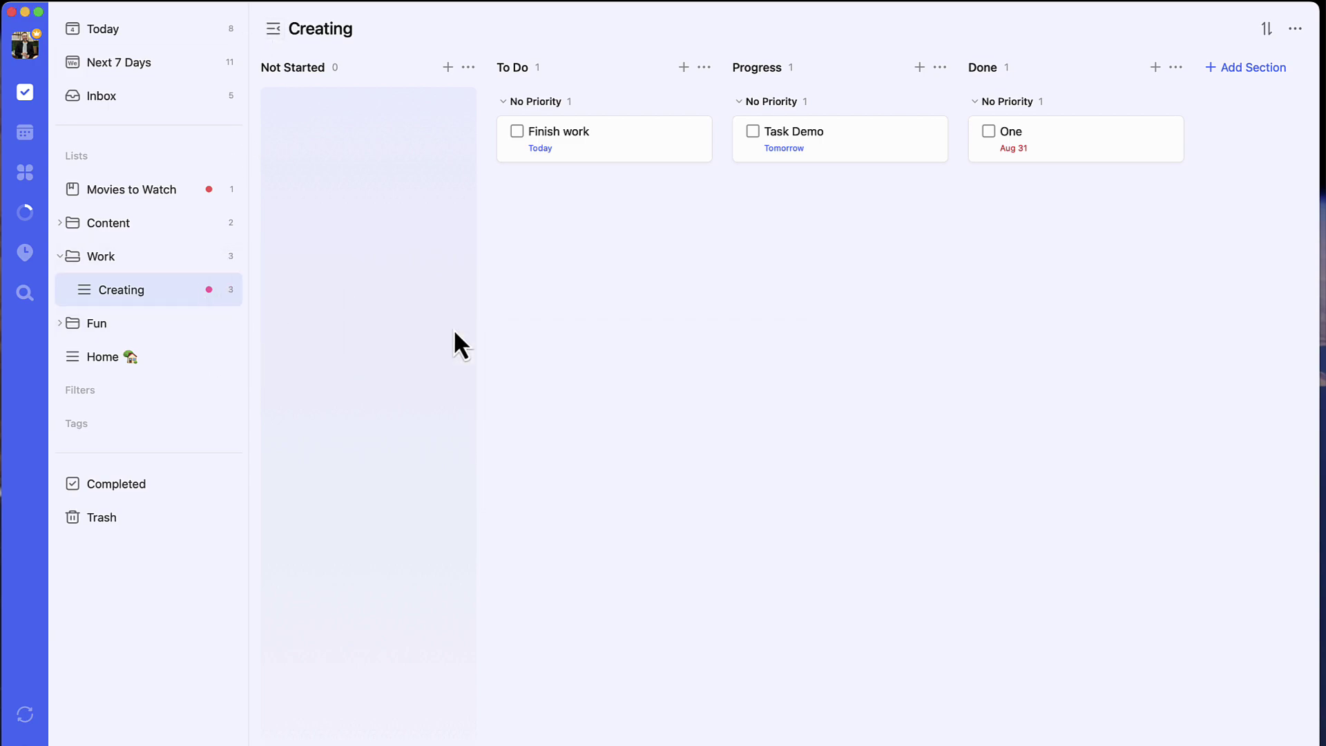
{"action": "right_click", "coordinate": [230, 249]}
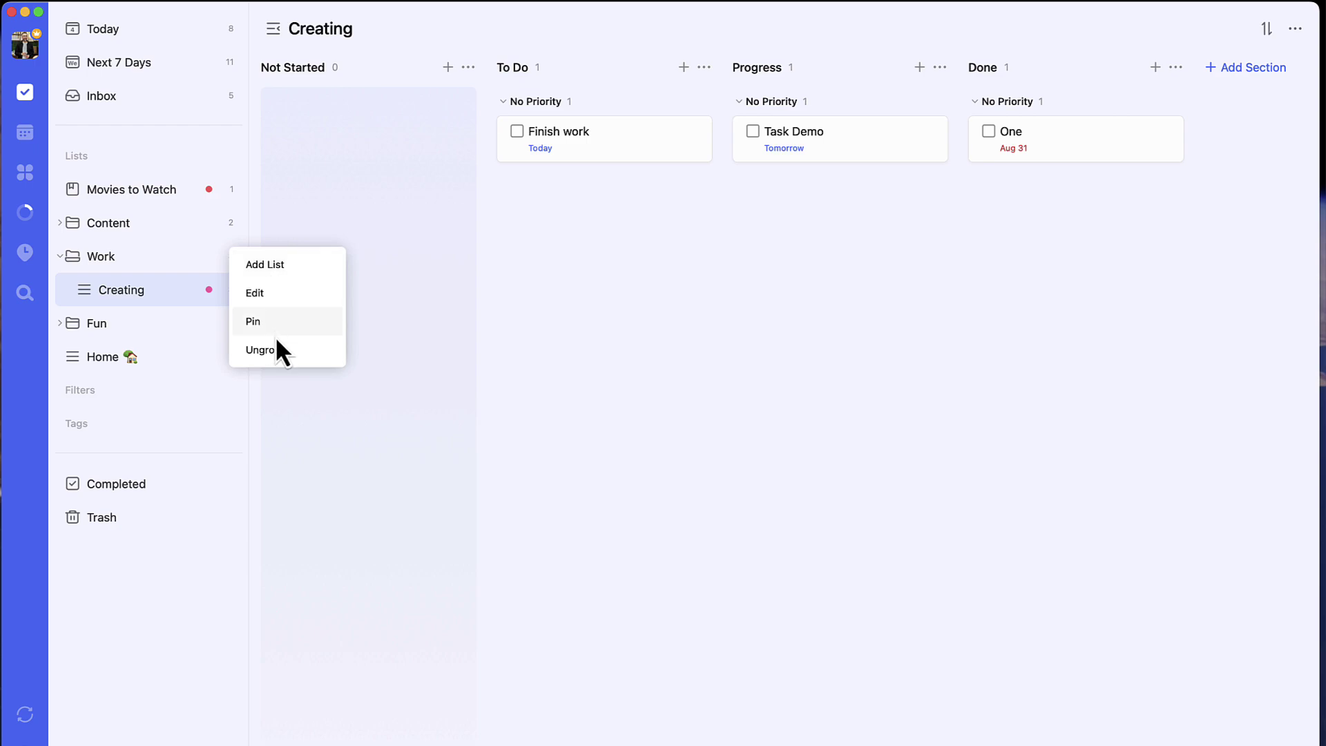
{"action": "left_click", "coordinate": [164, 297]}
{"action": "right_click", "coordinate": [164, 296]}
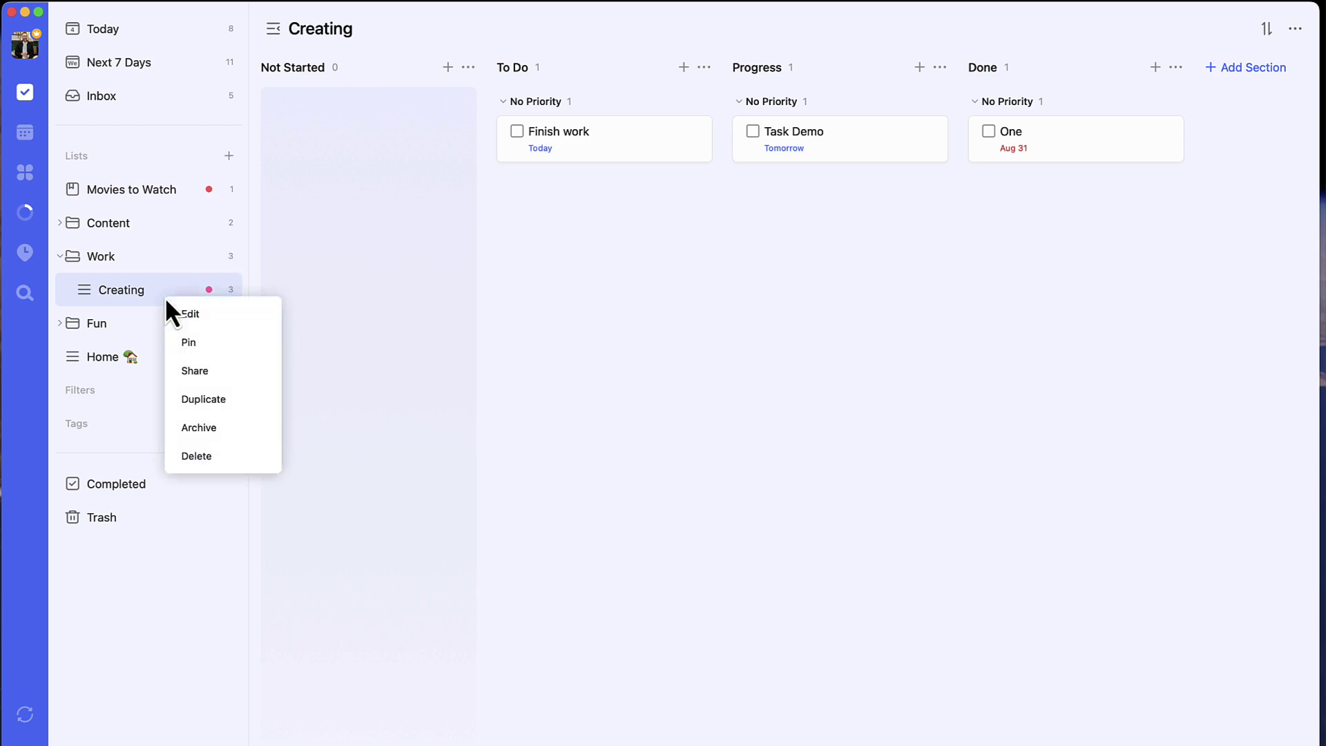
{"action": "left_click", "coordinate": [205, 338]}
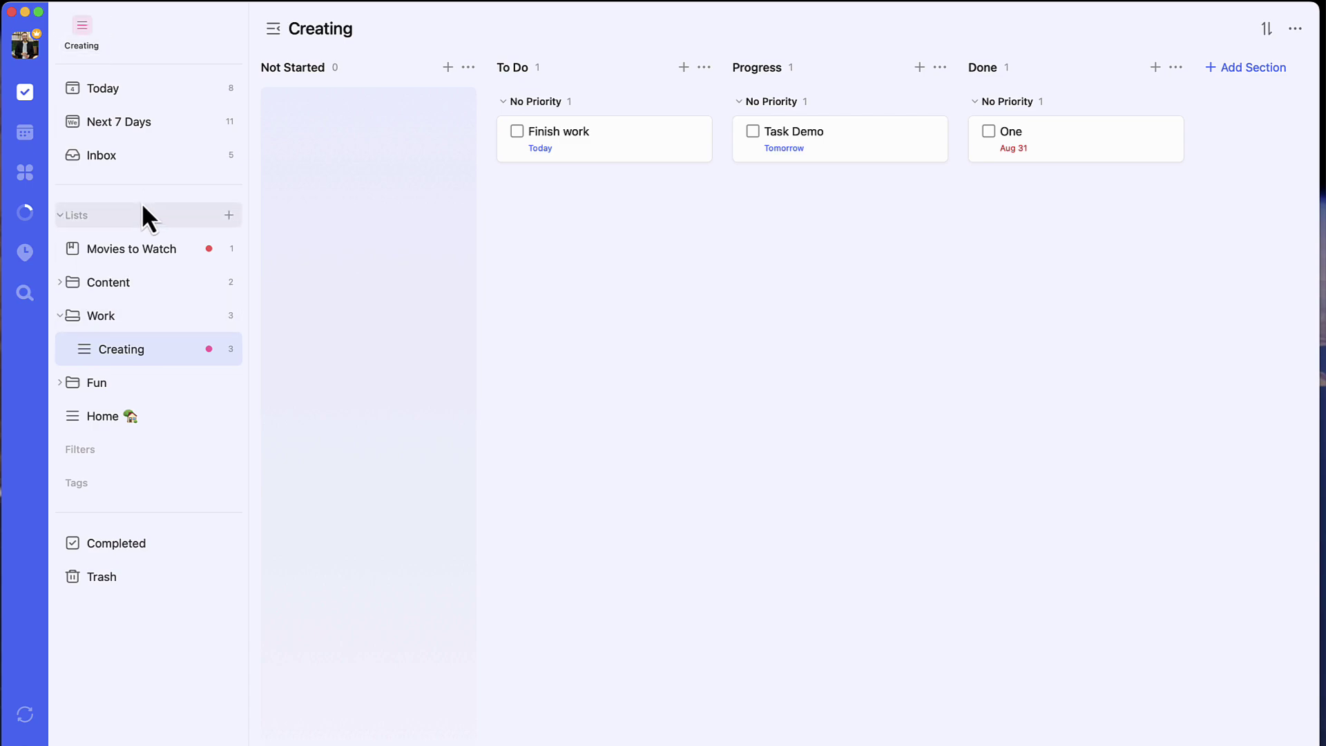
Step: Open the pinned Creating list, glance at the calendar, and return to the task lists
{"action": "left_click", "coordinate": [78, 30]}
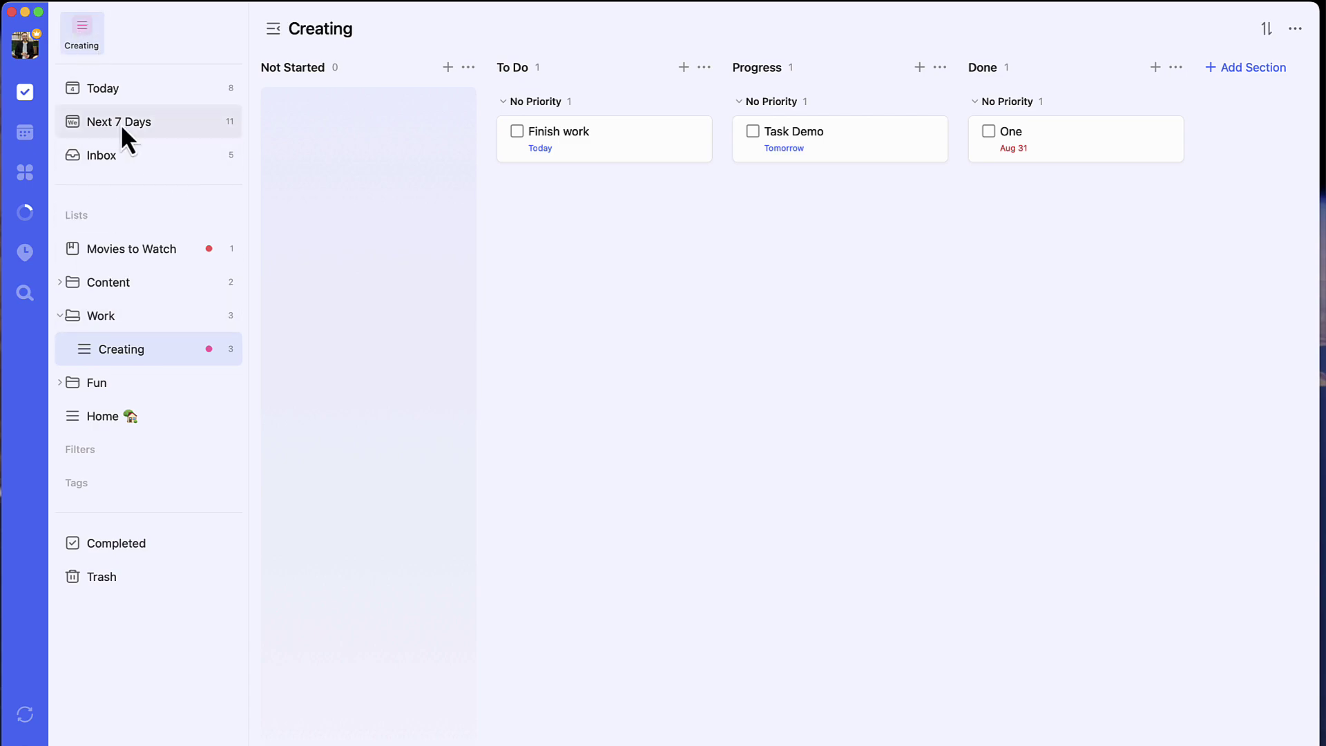
{"action": "left_click", "coordinate": [28, 129]}
{"action": "left_click", "coordinate": [25, 96]}
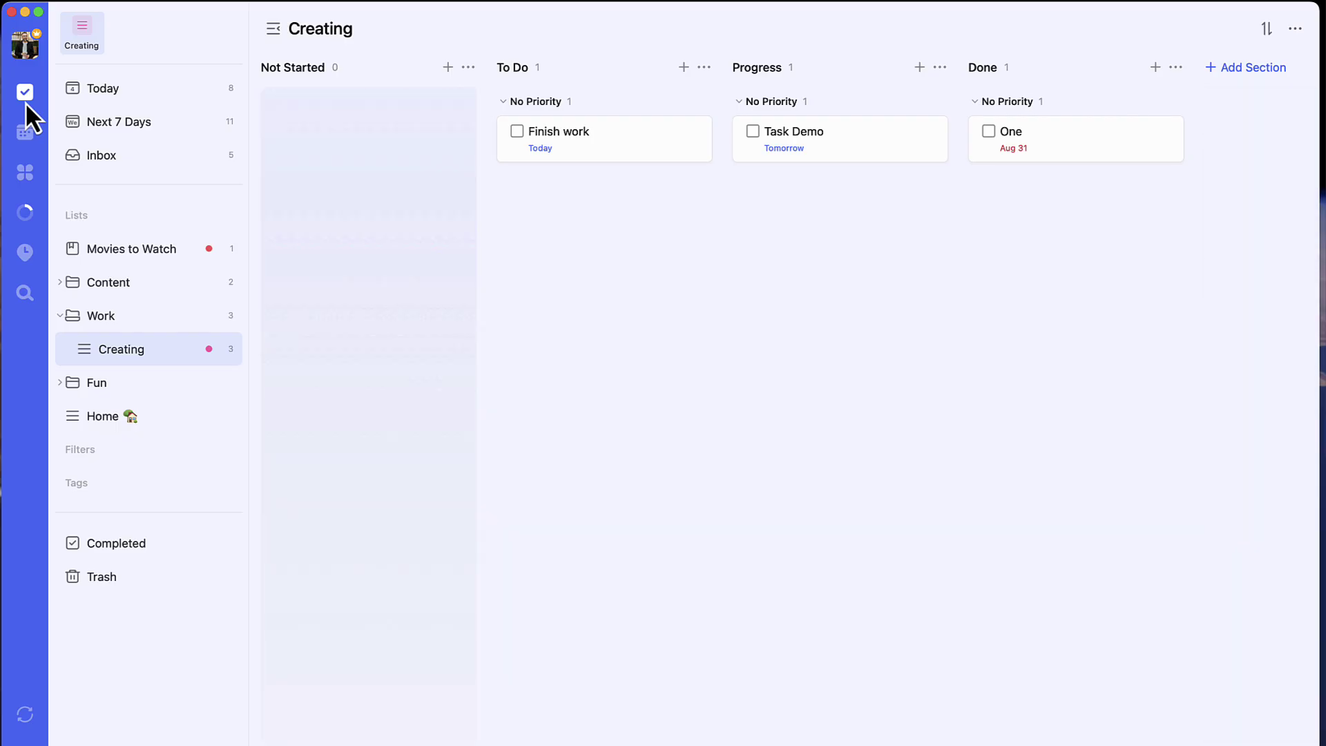
Step: Open the Home list and type a new task 'tomorrow at 3pm'
{"action": "left_click", "coordinate": [169, 412]}
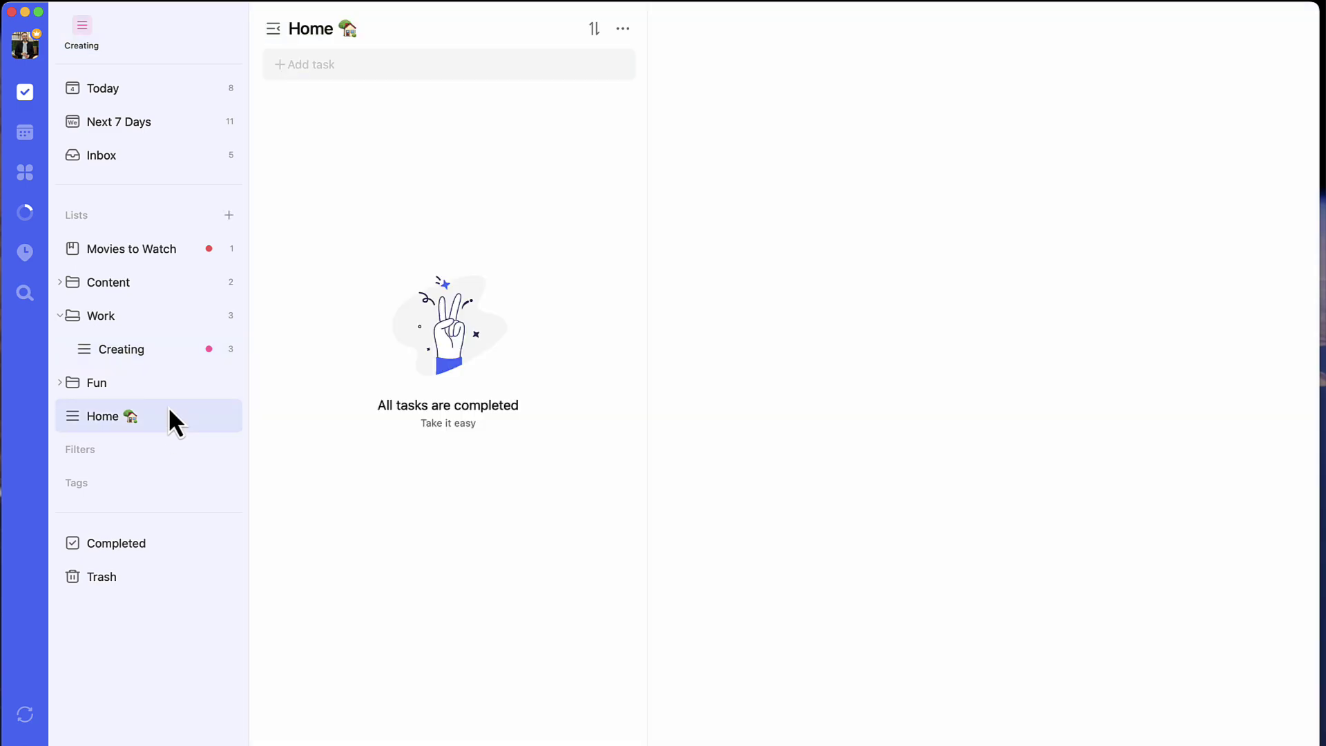
{"action": "left_click", "coordinate": [529, 56]}
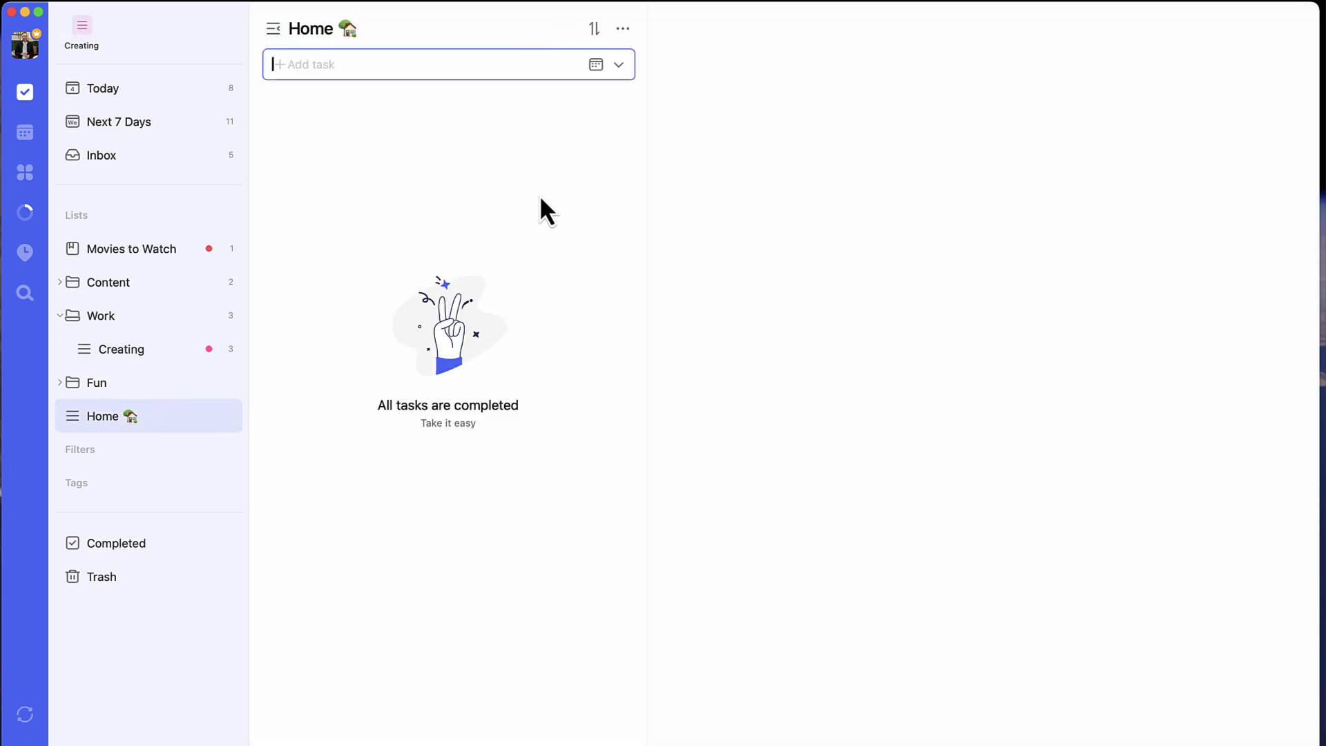
{"action": "type", "text": "tom at 2pm"}
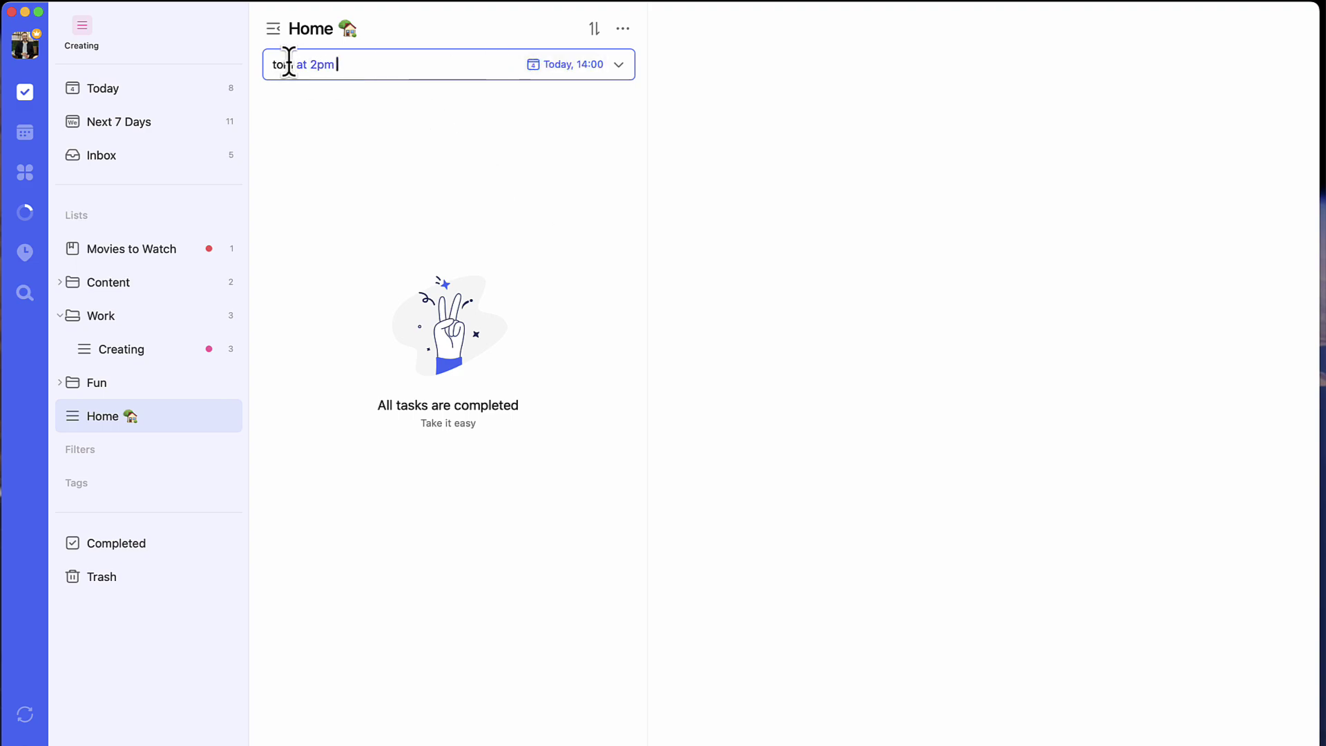
{"action": "key", "text": "super+a"}
{"action": "key", "text": "BackSpace"}
{"action": "type", "text": "tomorrow at 3pm"}
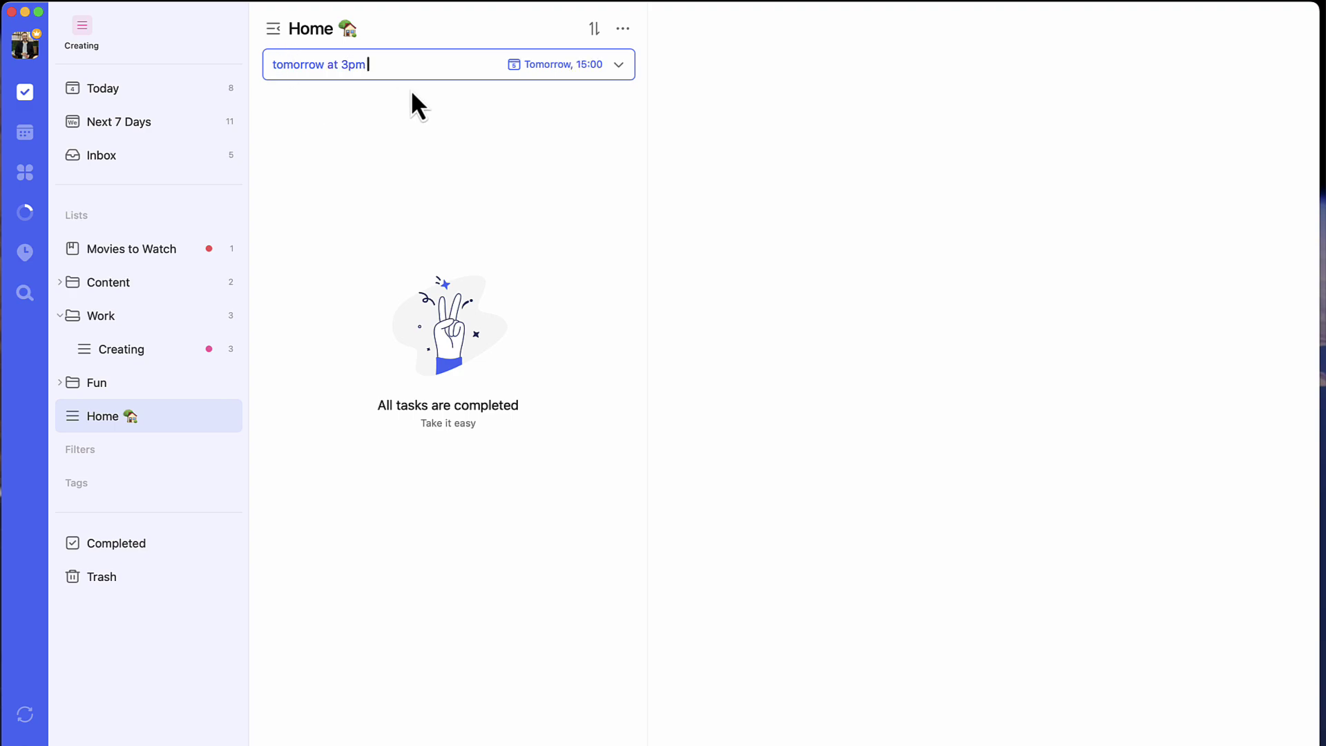
Step: Check the new task's options, submit it, and open then close the list's extra options
{"action": "left_click", "coordinate": [619, 65]}
{"action": "mouse_move", "coordinate": [643, 148]}
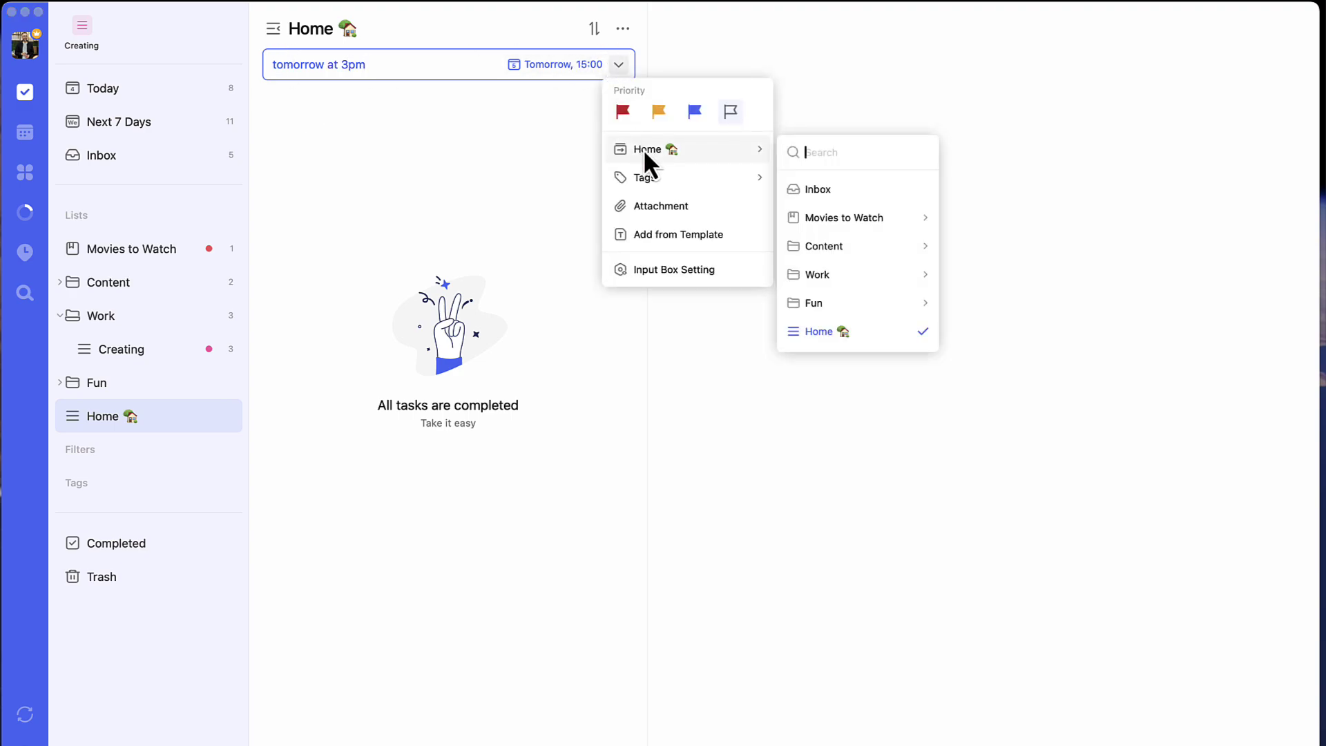
{"action": "left_click", "coordinate": [519, 131]}
{"action": "key", "text": "Return"}
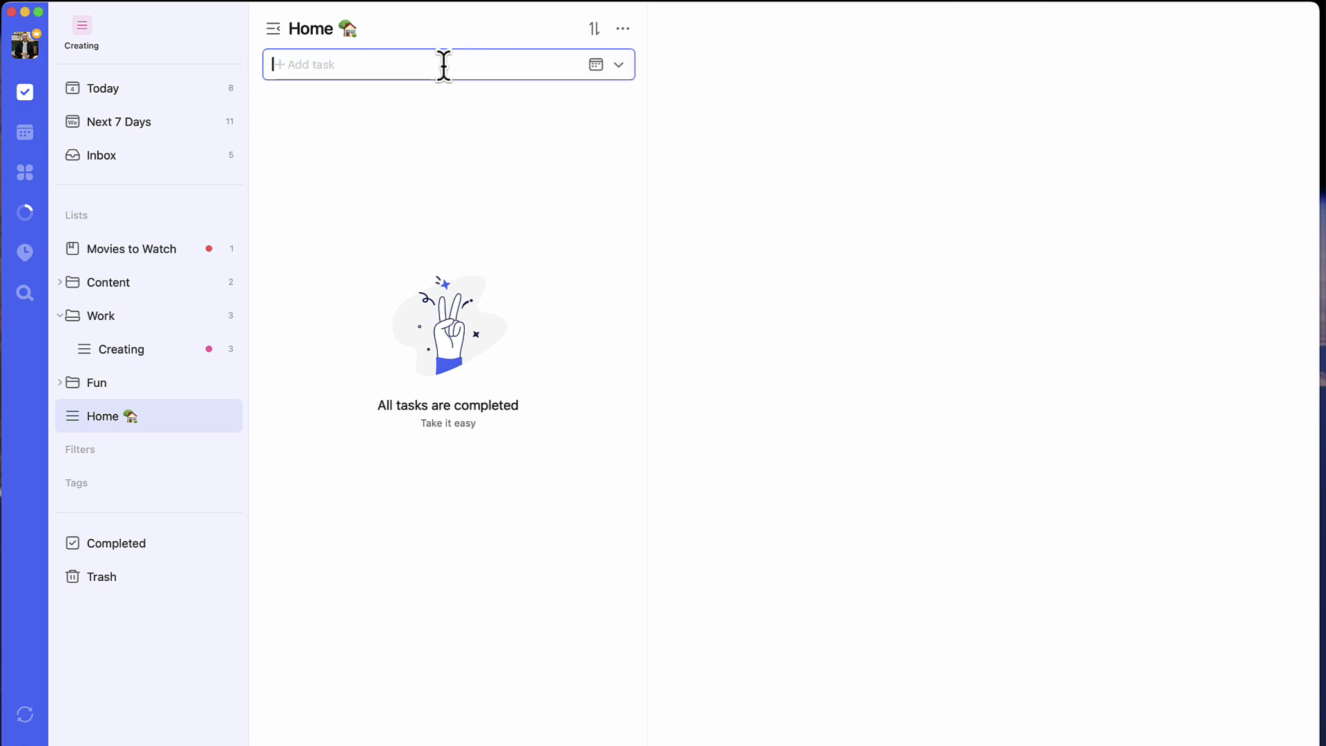
{"action": "left_click", "coordinate": [623, 29]}
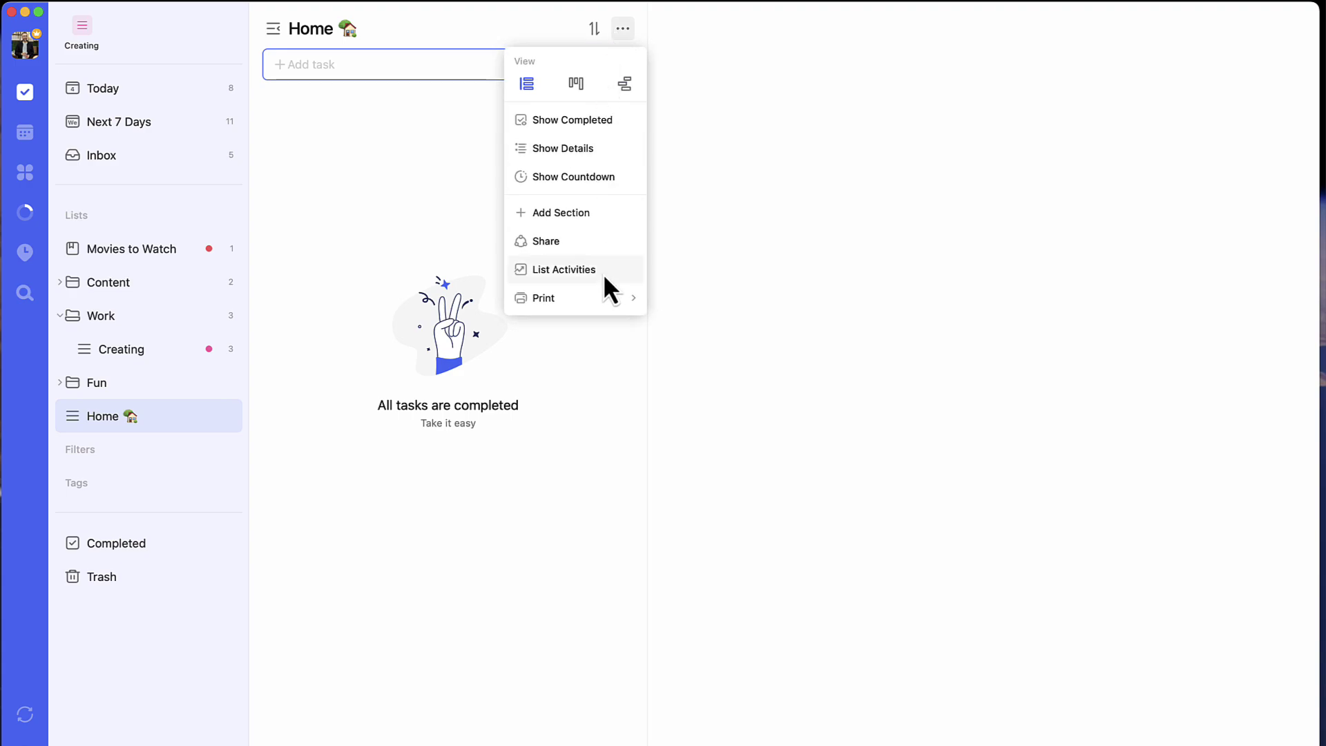
{"action": "left_click", "coordinate": [438, 219]}
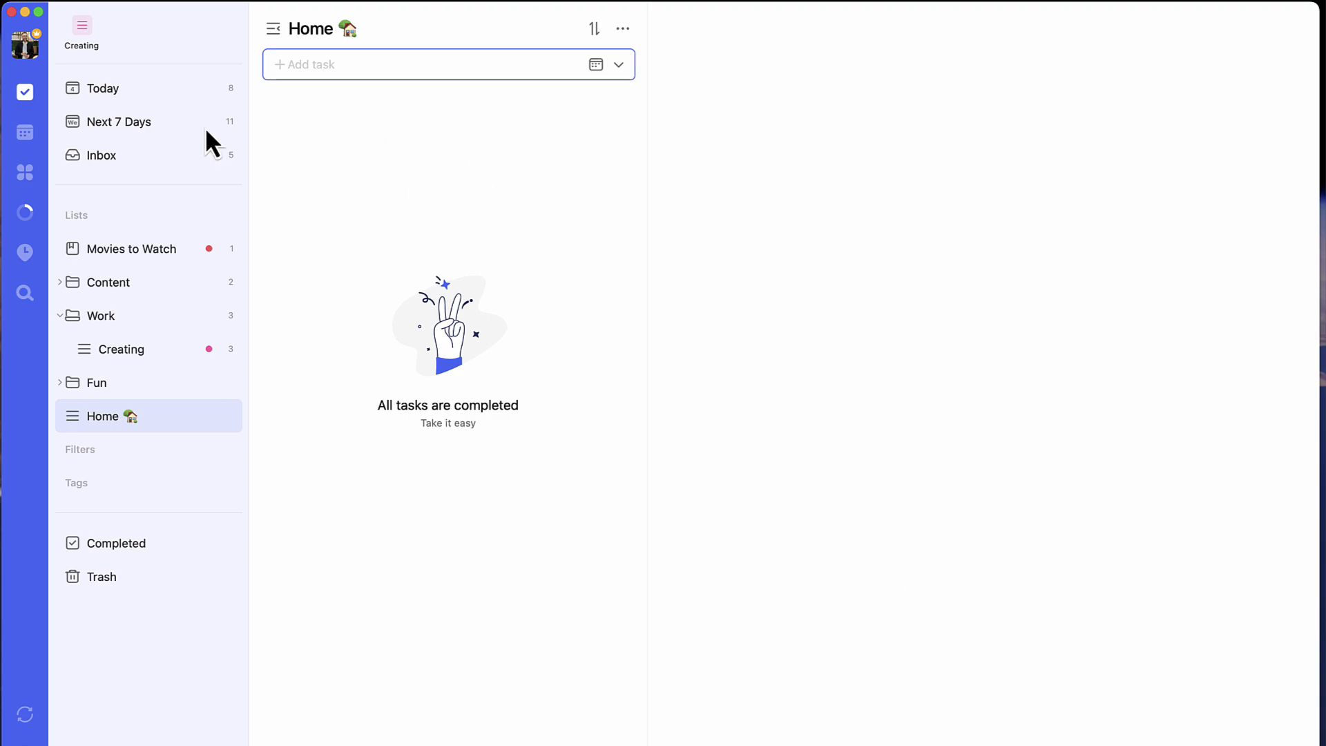
Step: Convert the Meeting with Frank task on the Next 7 Days board into a note
{"action": "left_click", "coordinate": [169, 122]}
{"action": "right_click", "coordinate": [581, 154]}
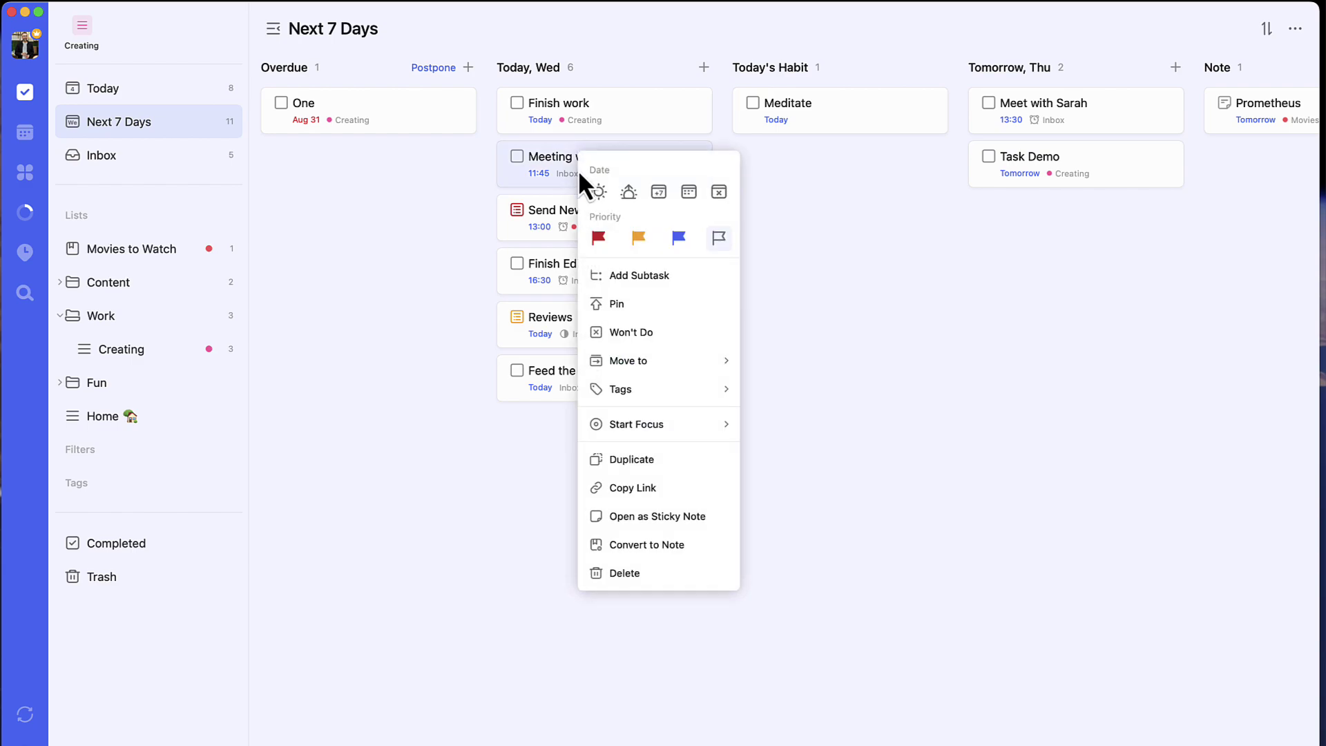
{"action": "left_click", "coordinate": [652, 520]}
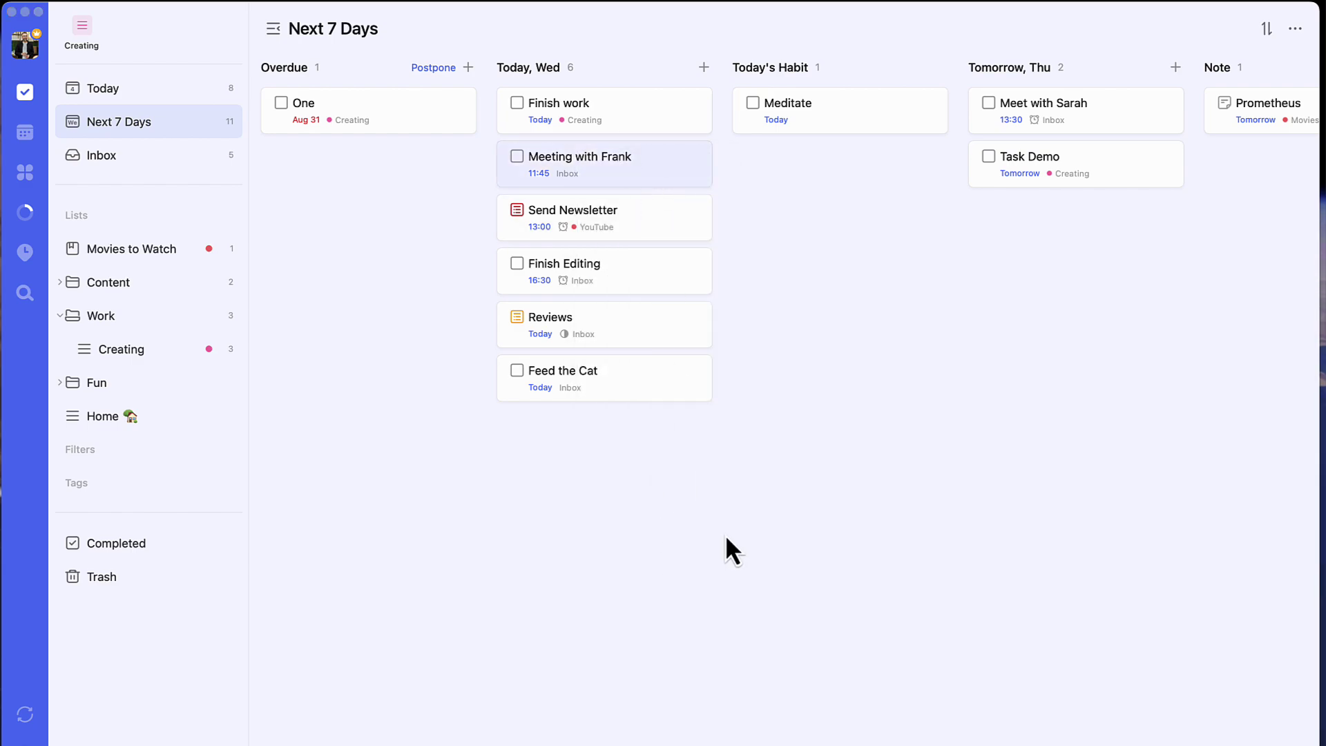
Step: Open the Meeting with Frank note in Inbox and apply the Weekly Review template
{"action": "scroll", "coordinate": [1312, 173], "scroll_direction": "right", "scroll_amount": 2}
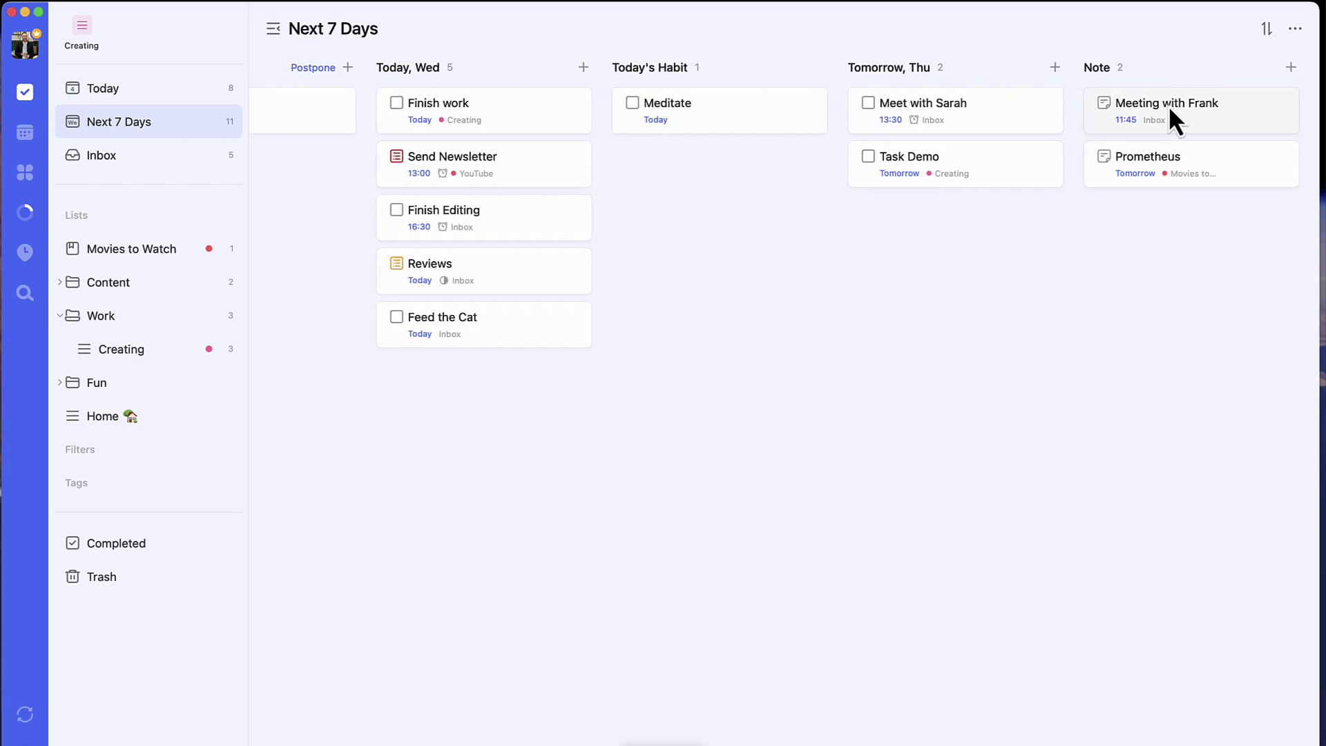
{"action": "left_click", "coordinate": [191, 158]}
{"action": "left_click", "coordinate": [474, 137]}
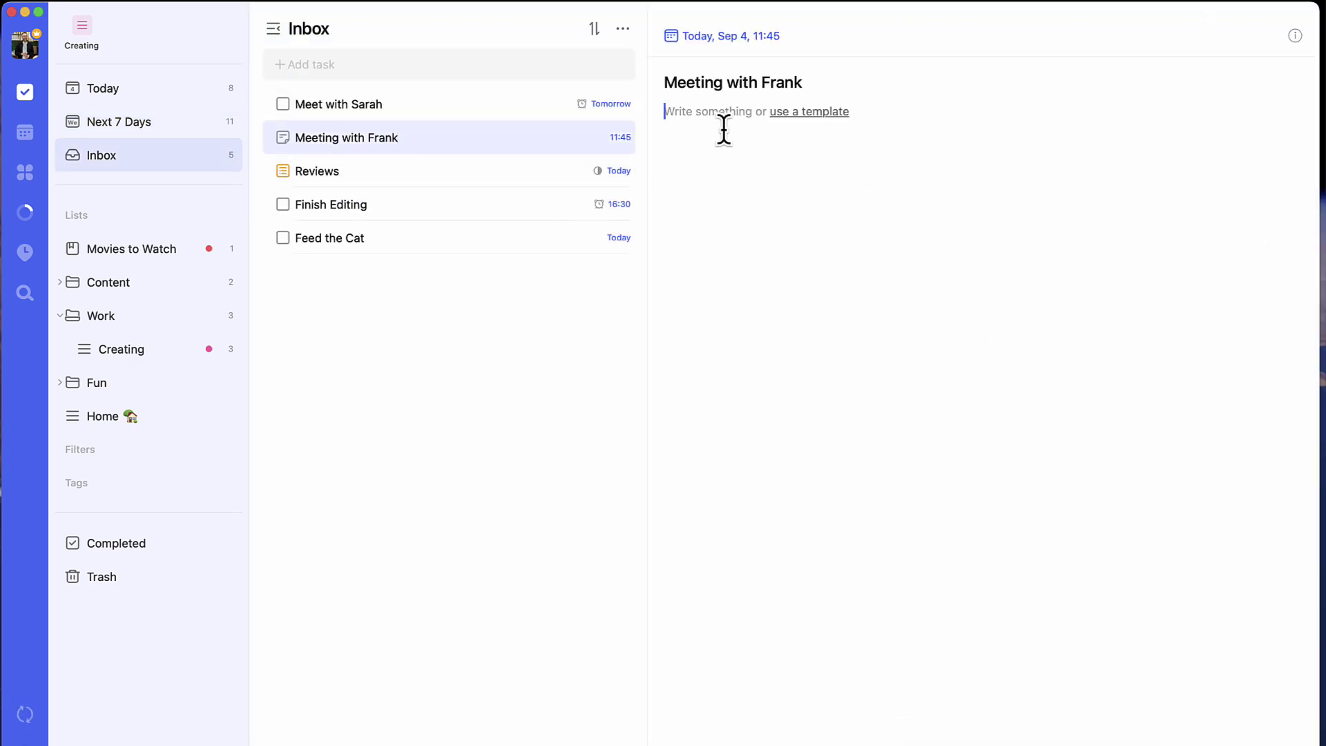
{"action": "left_click", "coordinate": [838, 113]}
{"action": "left_click", "coordinate": [464, 314]}
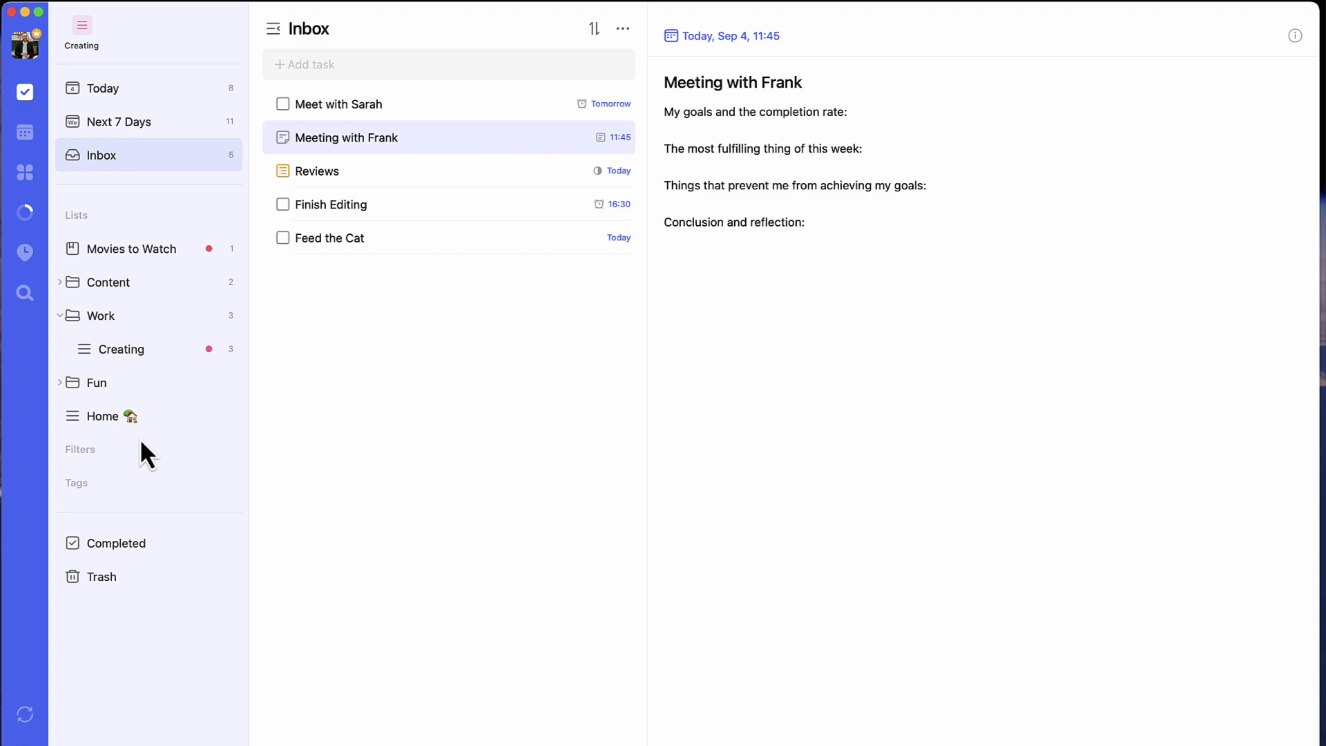
{"action": "left_click", "coordinate": [25, 133]}
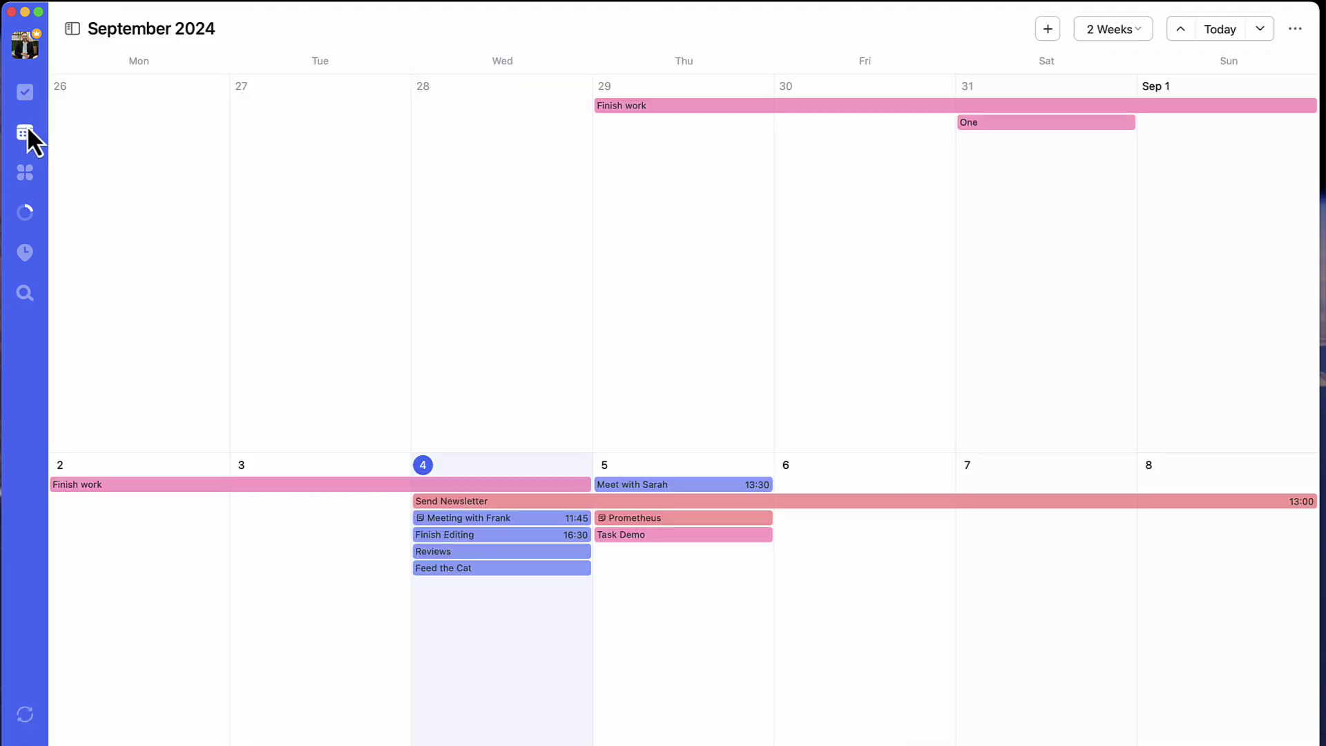
{"action": "left_click", "coordinate": [32, 176]}
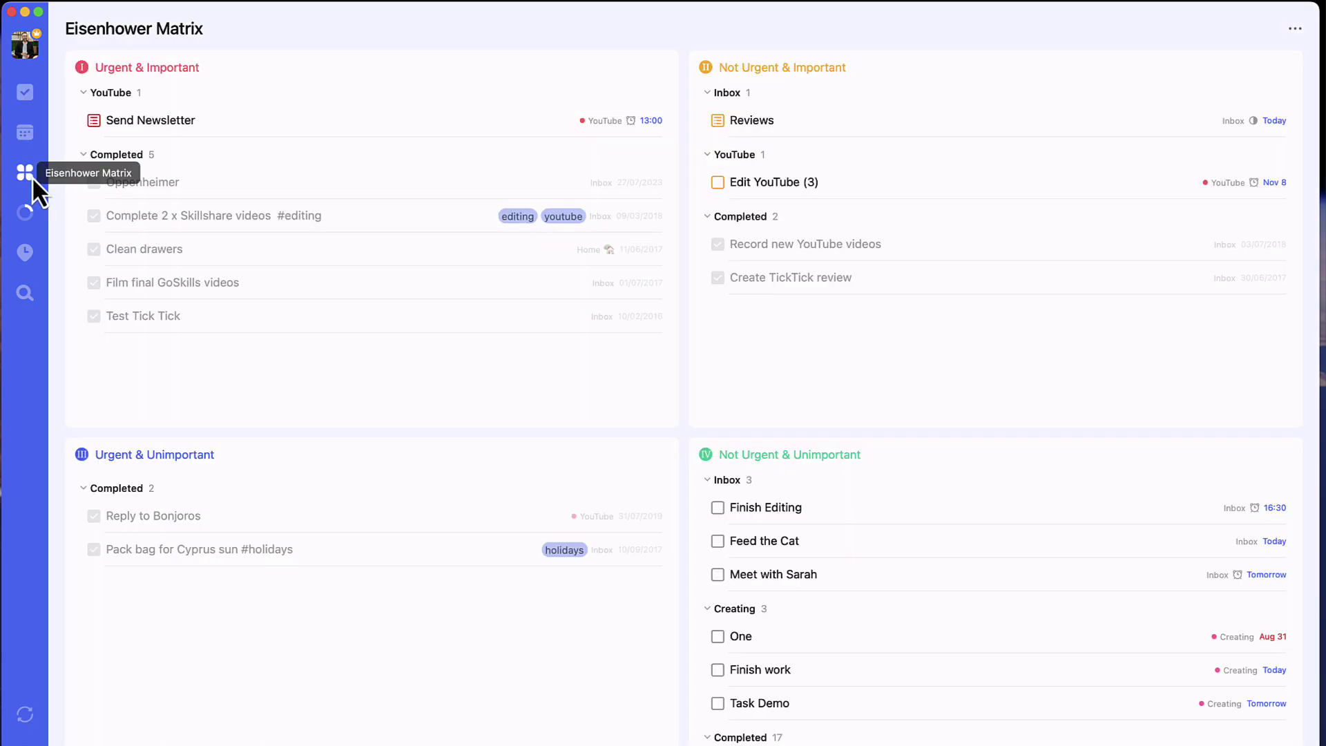
{"action": "left_click", "coordinate": [28, 211]}
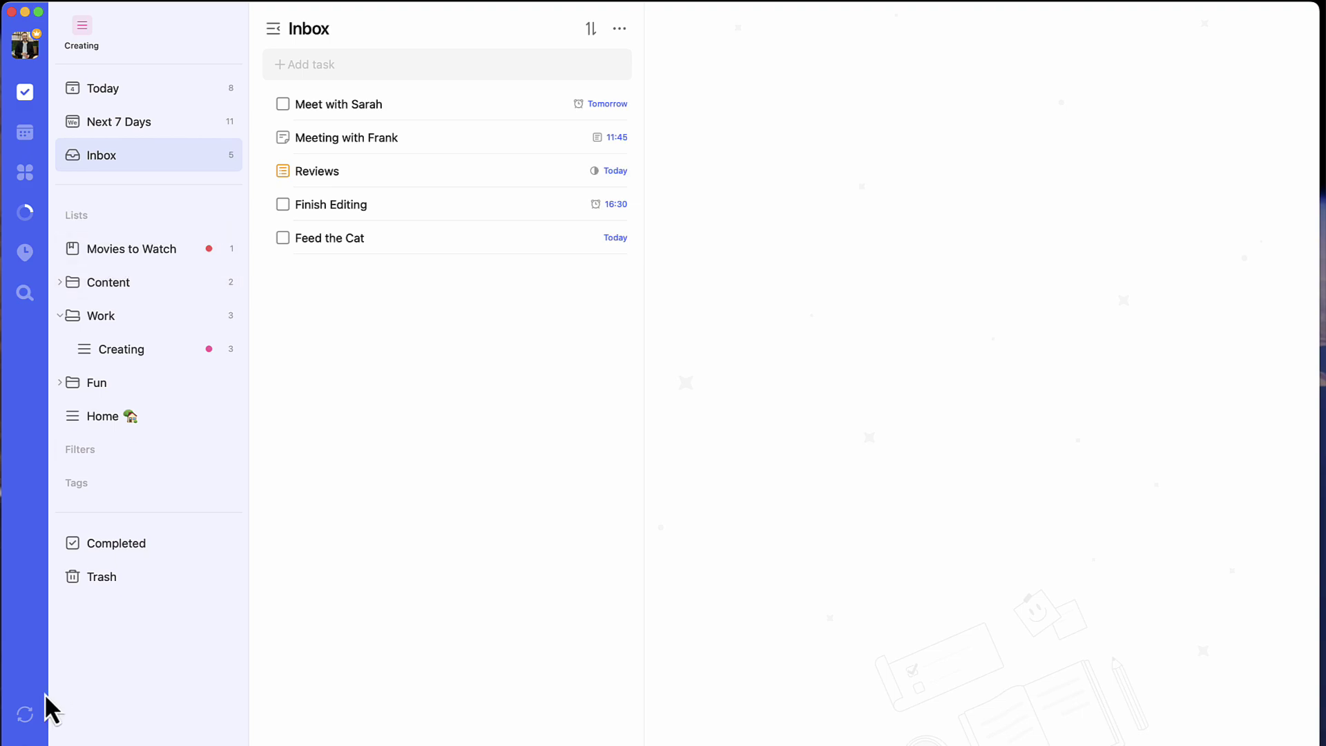
Step: Apply the Summer theme, then the London city theme, from the Appearance settings
{"action": "left_click", "coordinate": [30, 47]}
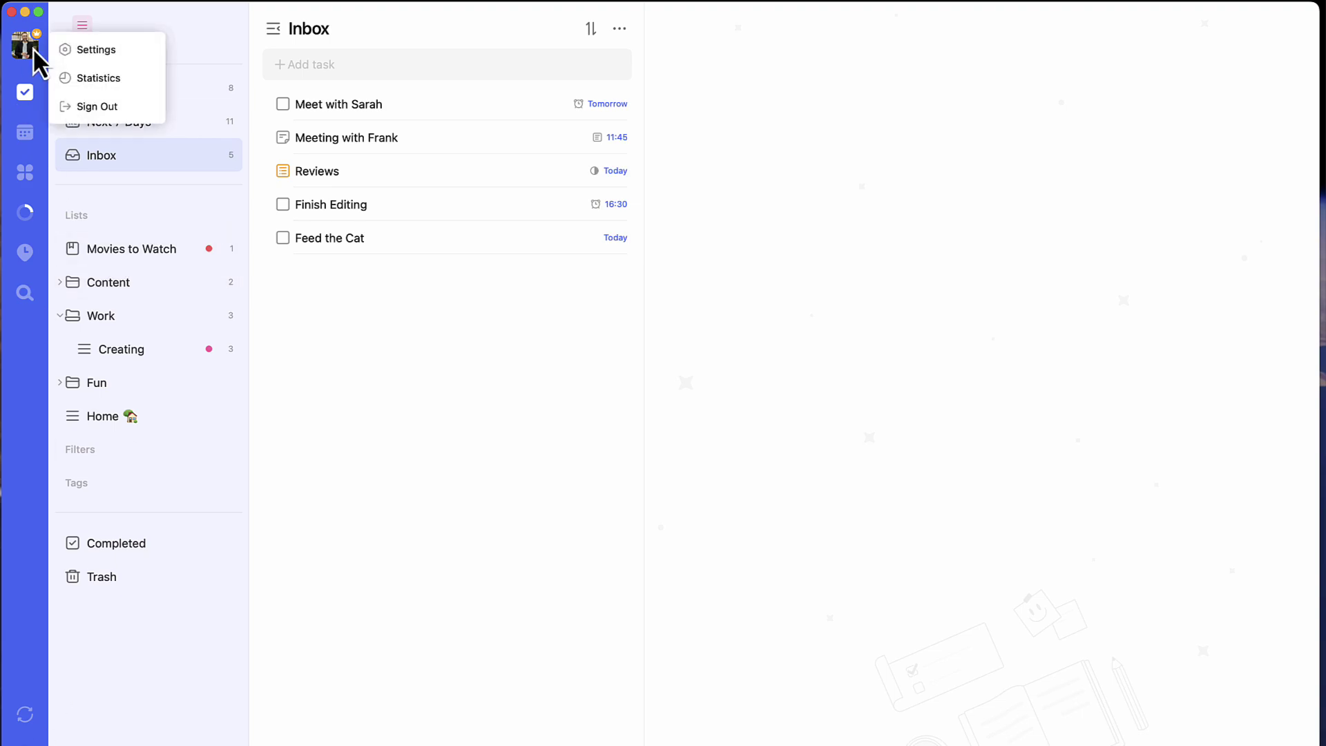
{"action": "left_click", "coordinate": [76, 54]}
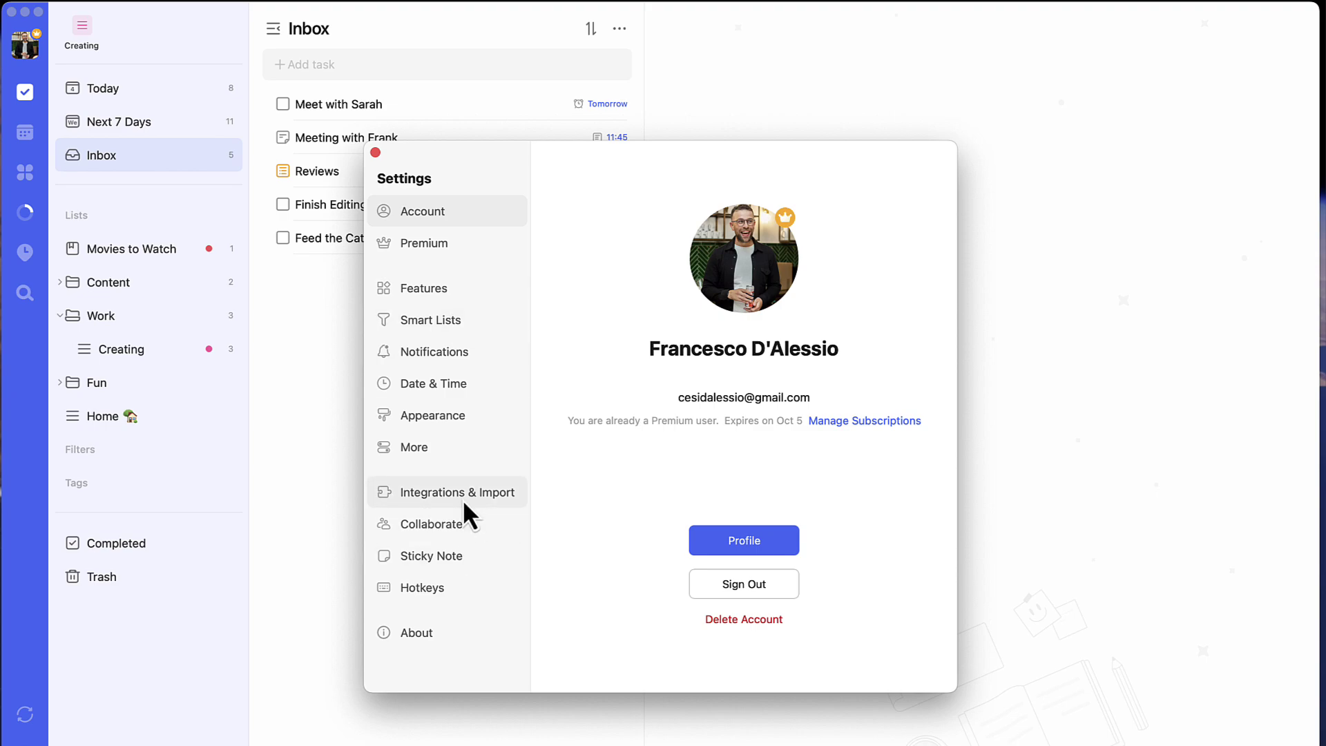
{"action": "left_click", "coordinate": [446, 425]}
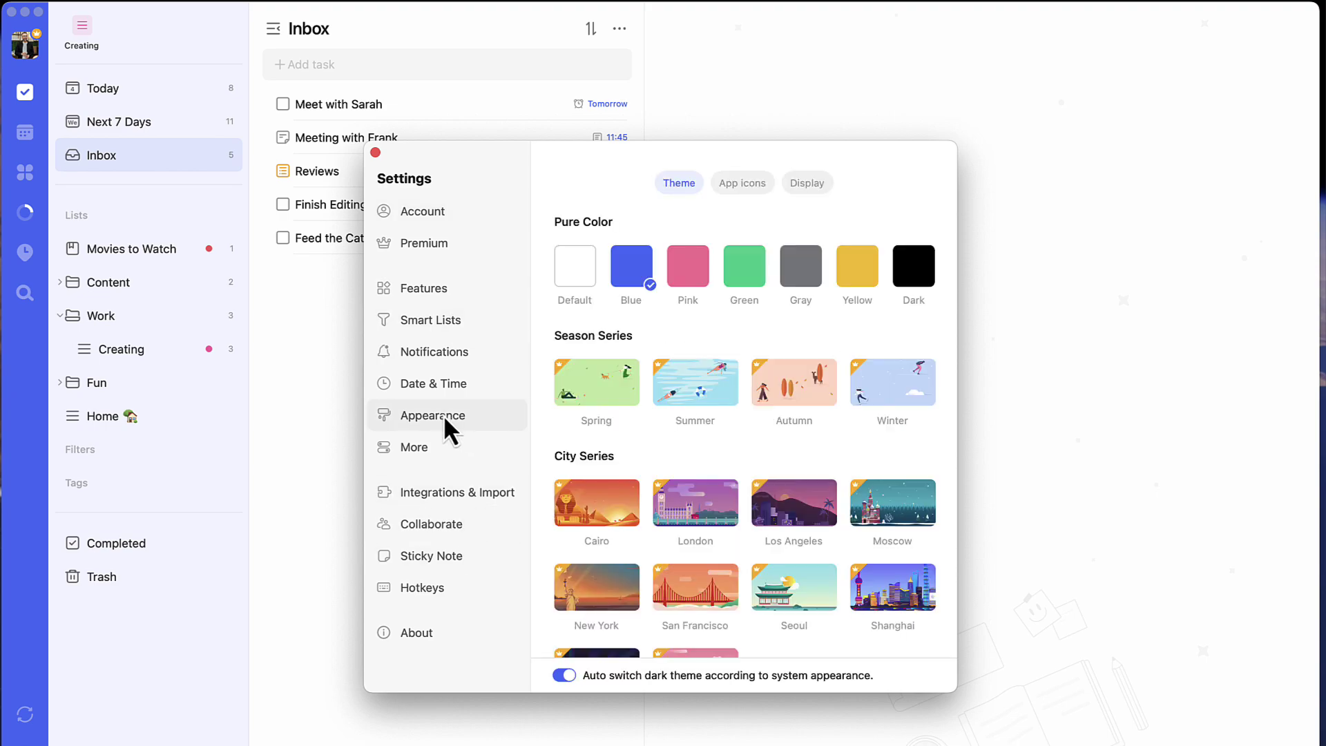
{"action": "left_click", "coordinate": [681, 386]}
{"action": "left_click", "coordinate": [683, 503]}
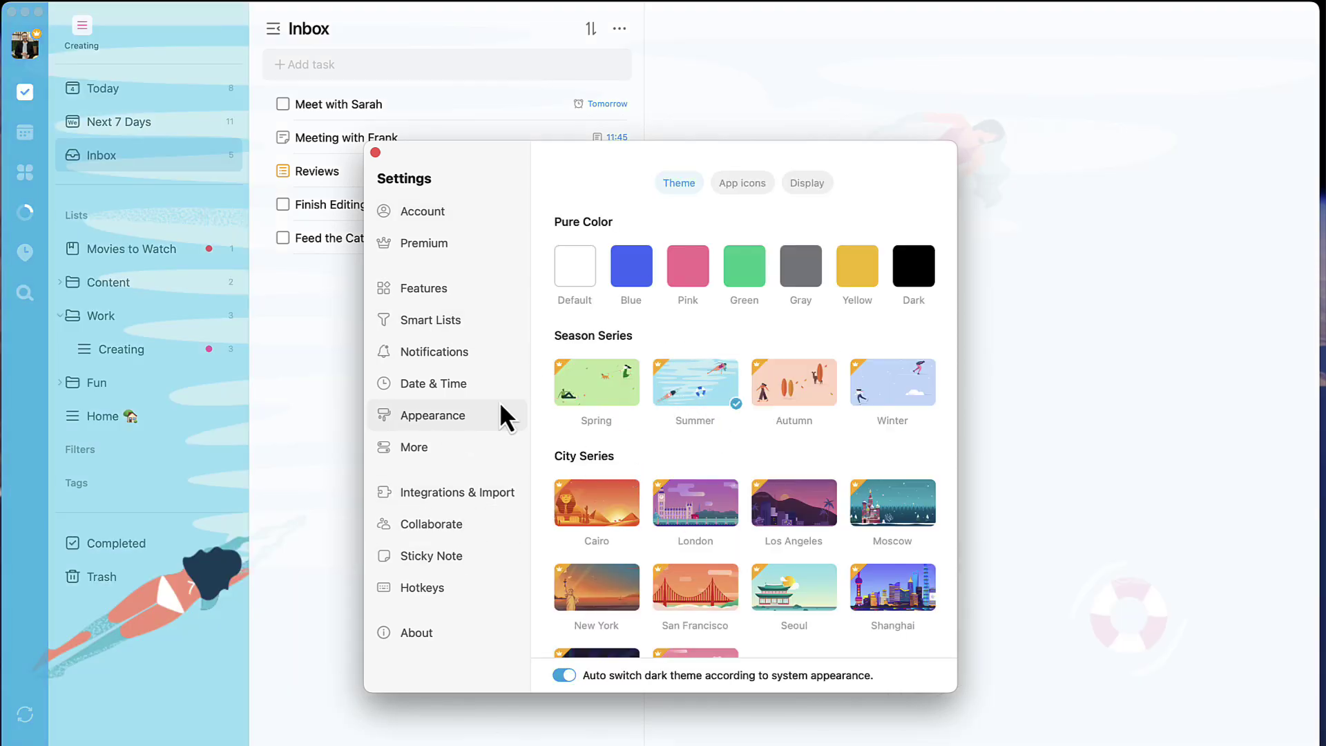
{"action": "left_click", "coordinate": [376, 152]}
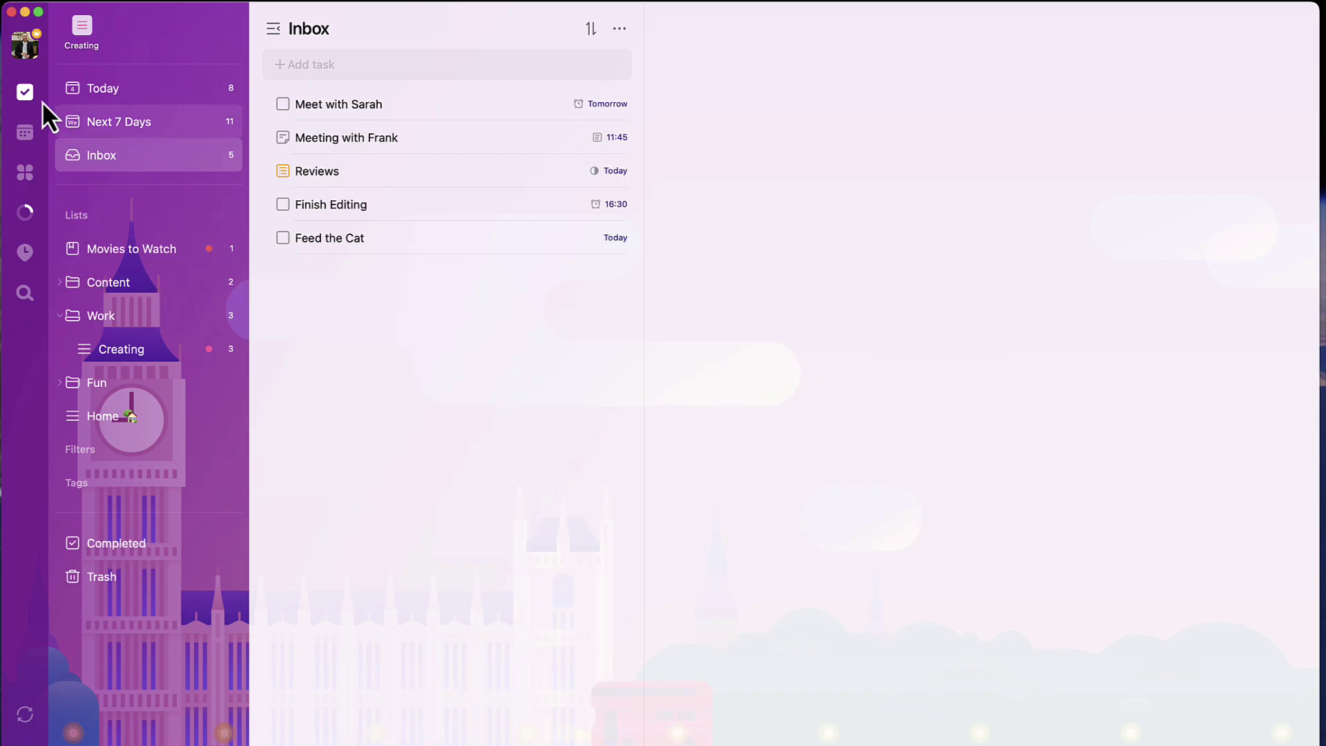
Step: Browse Today and Next 7 Days, ending on the Content list
{"action": "left_click", "coordinate": [109, 101]}
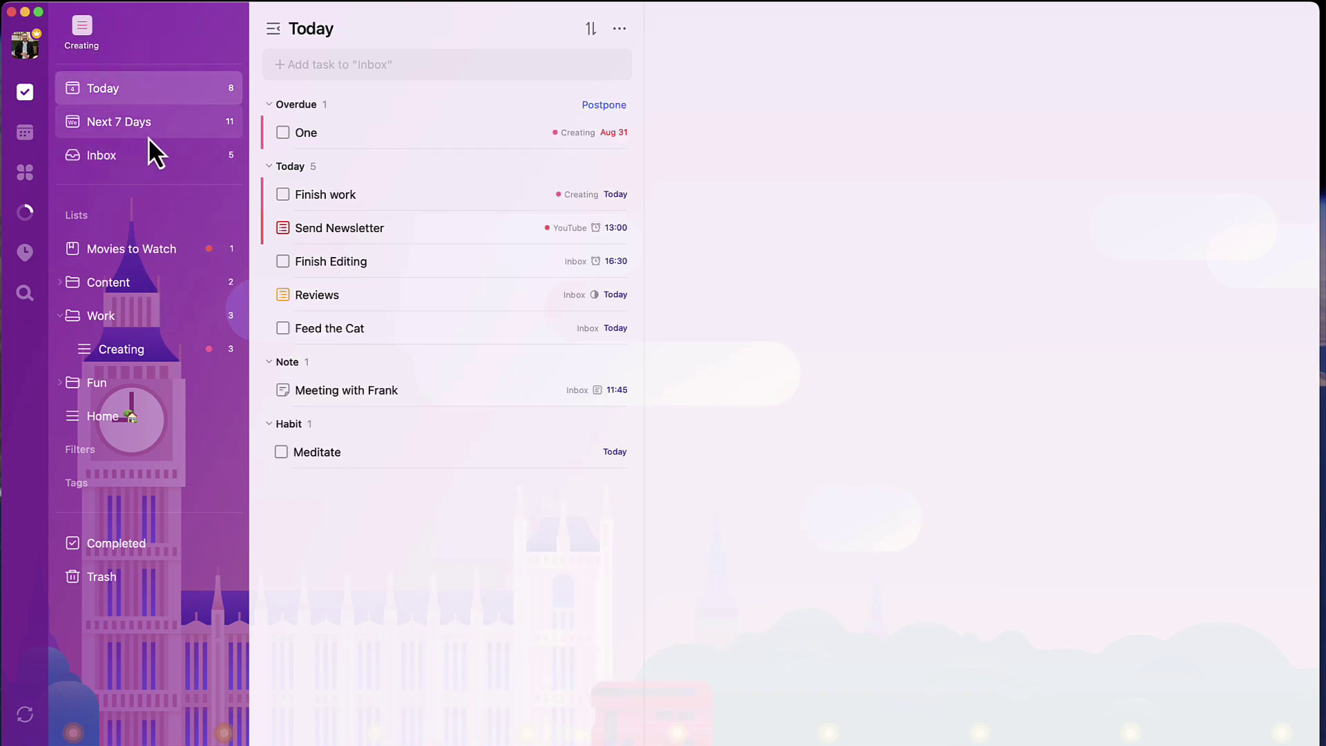
{"action": "left_click", "coordinate": [146, 131]}
{"action": "left_click", "coordinate": [134, 283]}
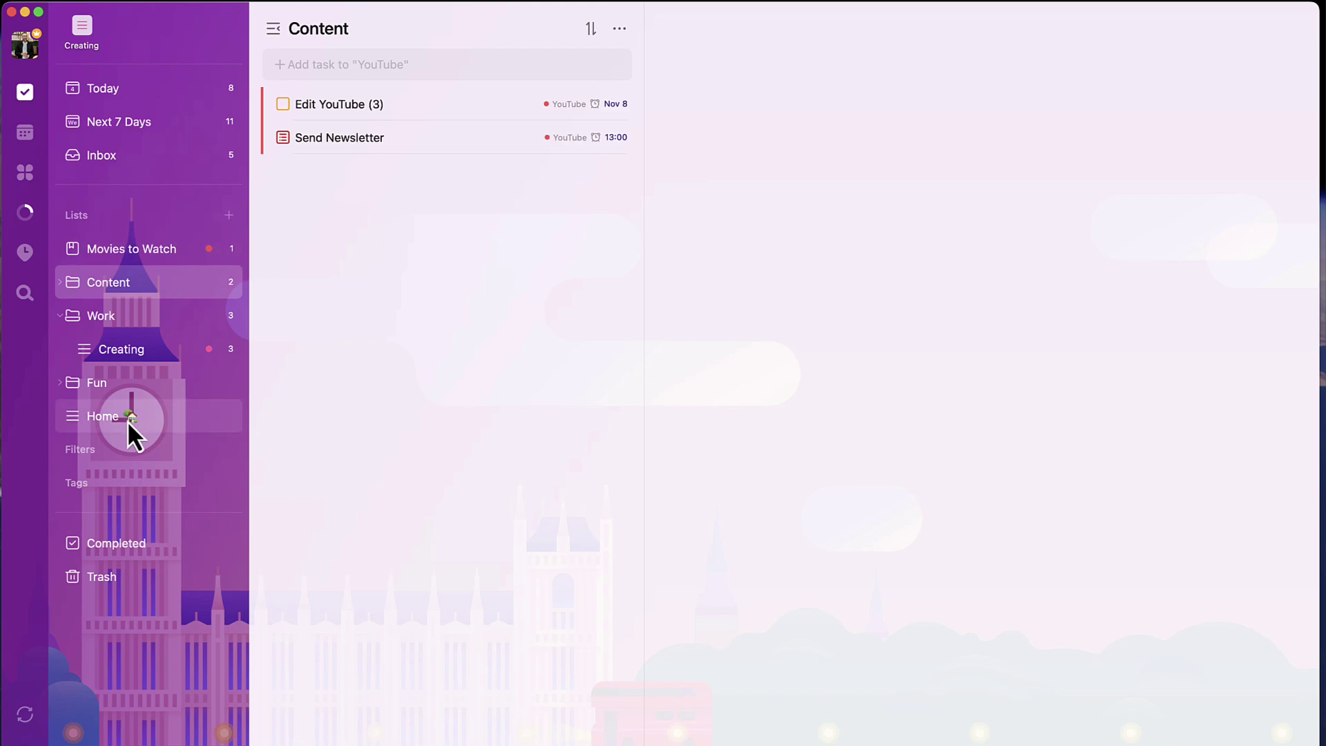
Step: Browse the Collaborate, Notifications and Smart Lists settings pages
{"action": "left_click", "coordinate": [36, 41]}
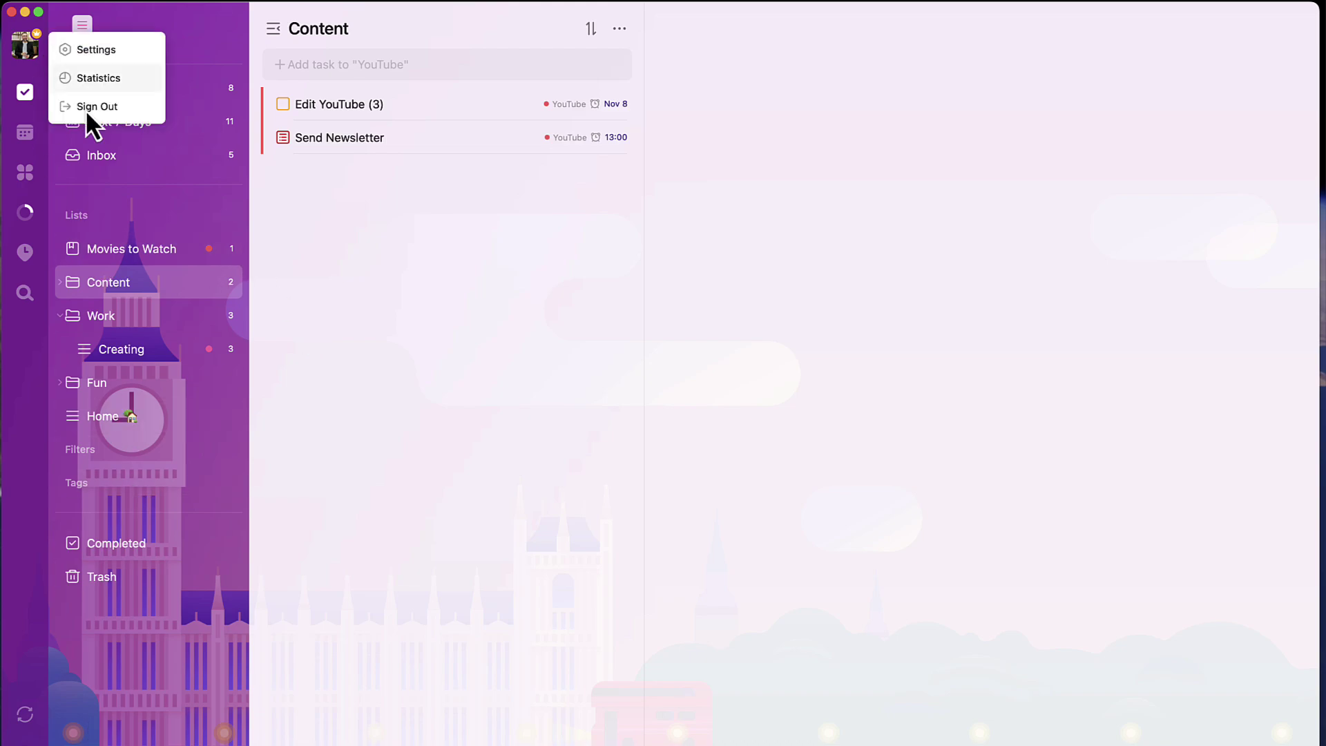
{"action": "left_click", "coordinate": [119, 51]}
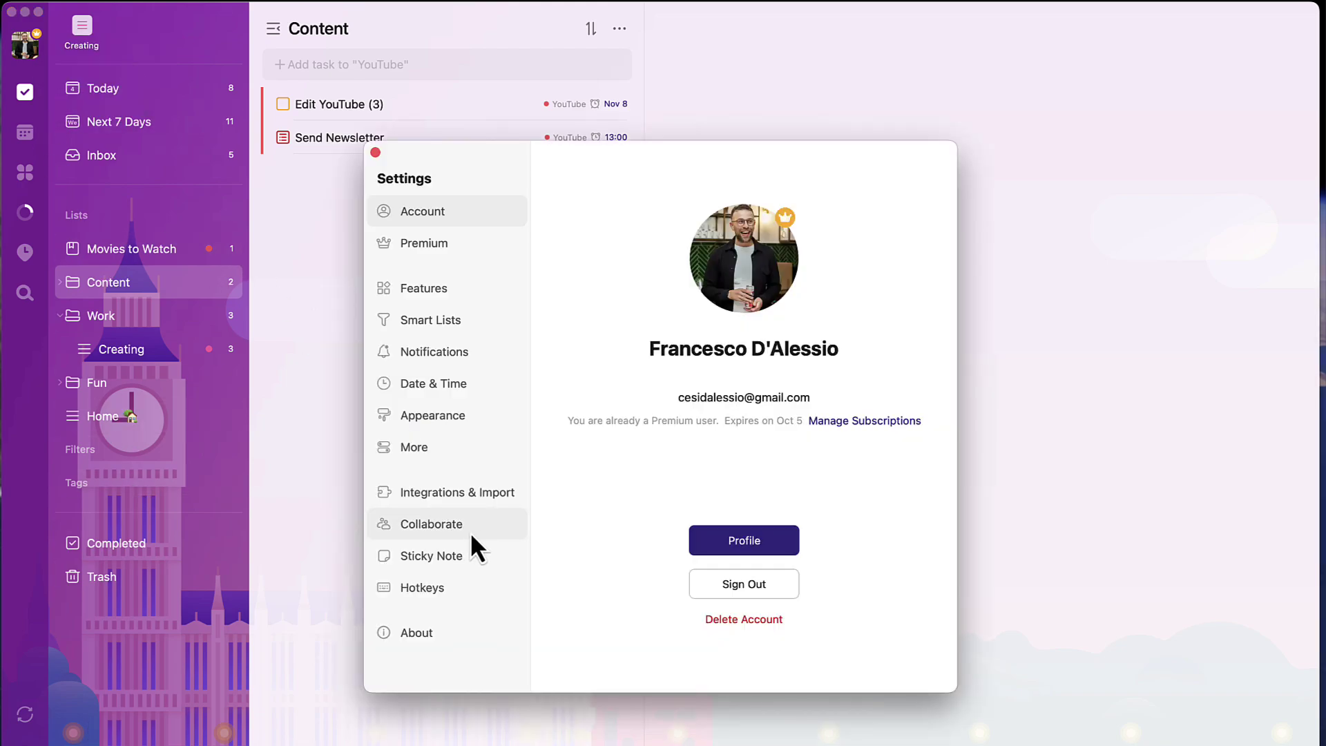
{"action": "left_click", "coordinate": [469, 533]}
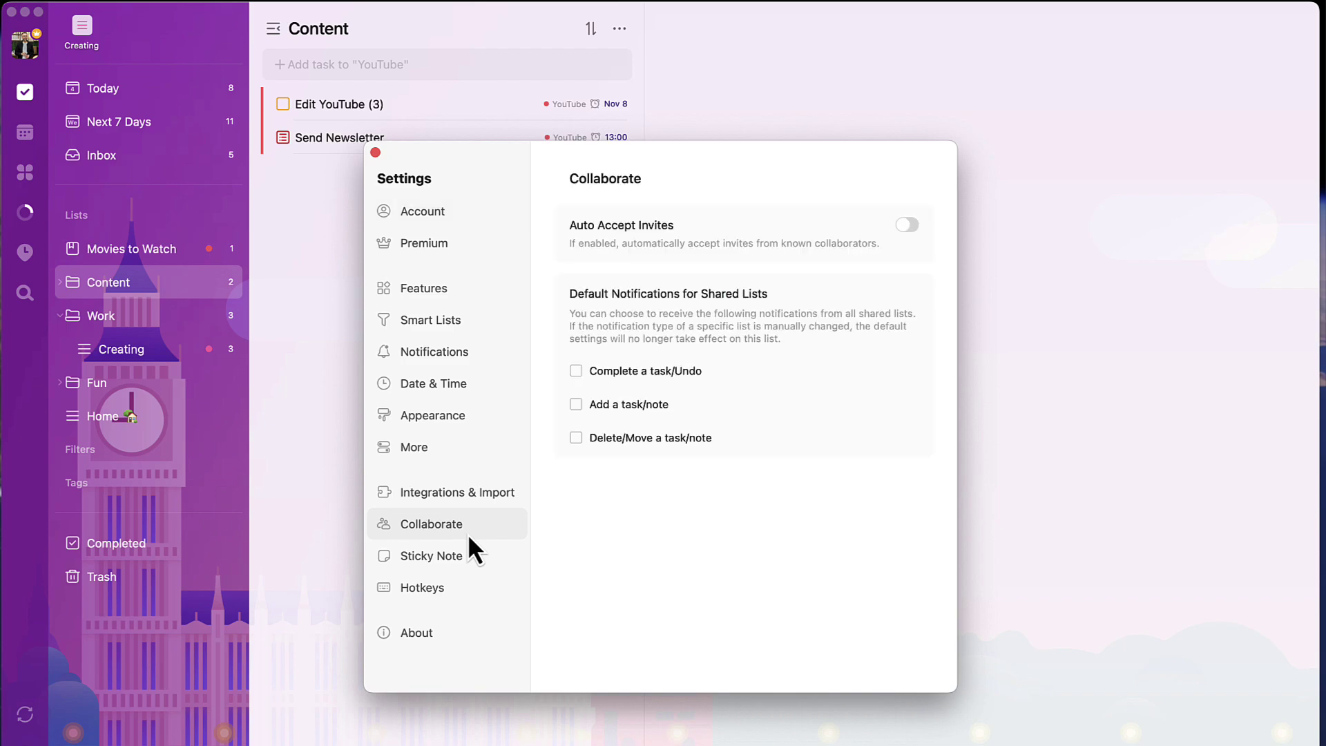
{"action": "left_click", "coordinate": [452, 359]}
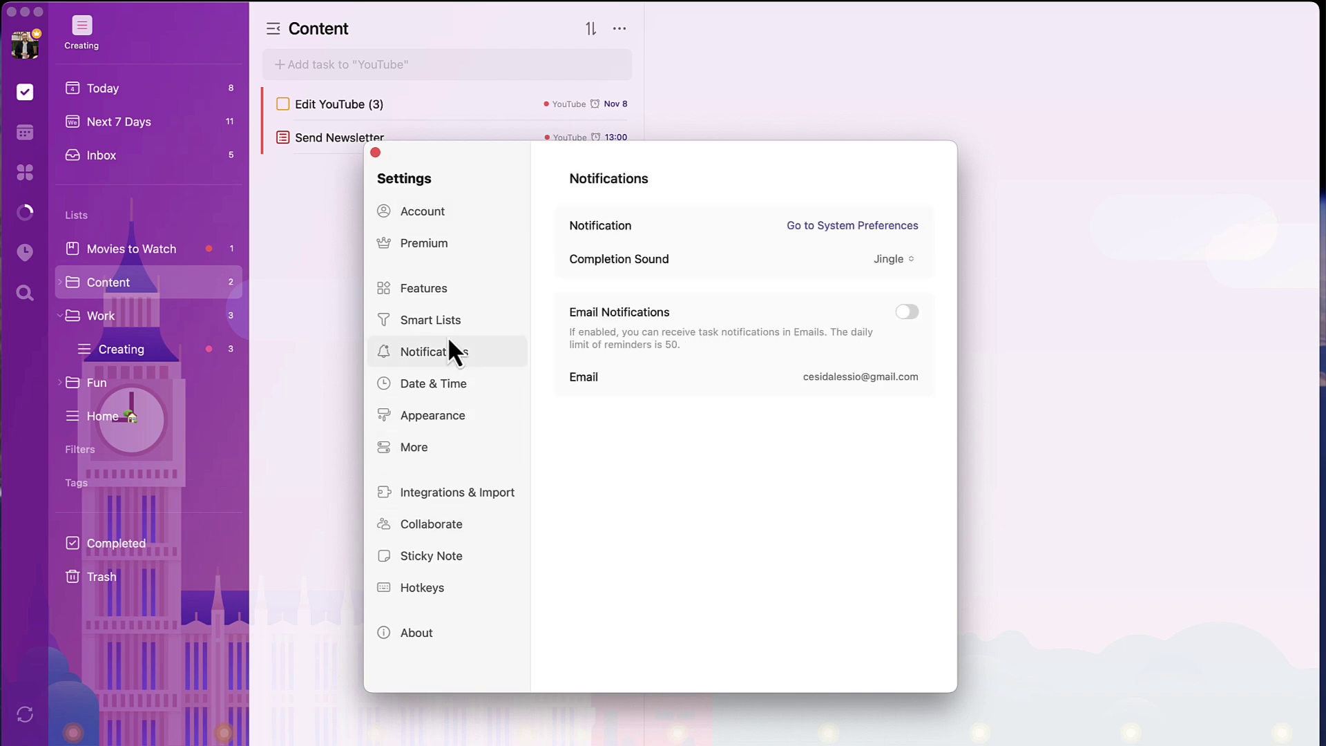
{"action": "left_click", "coordinate": [447, 325]}
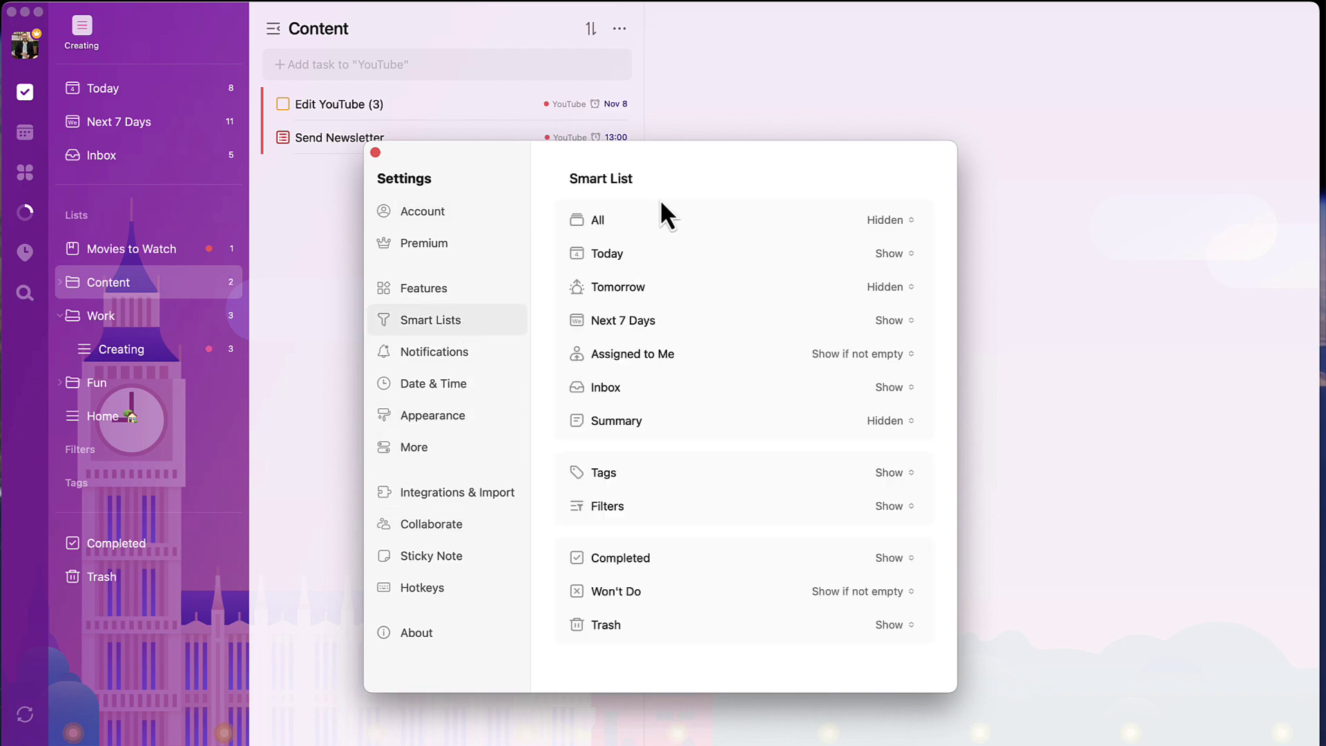
Step: Switch off the Eisenhower Matrix feature and view the Premium benefits page
{"action": "left_click", "coordinate": [474, 287]}
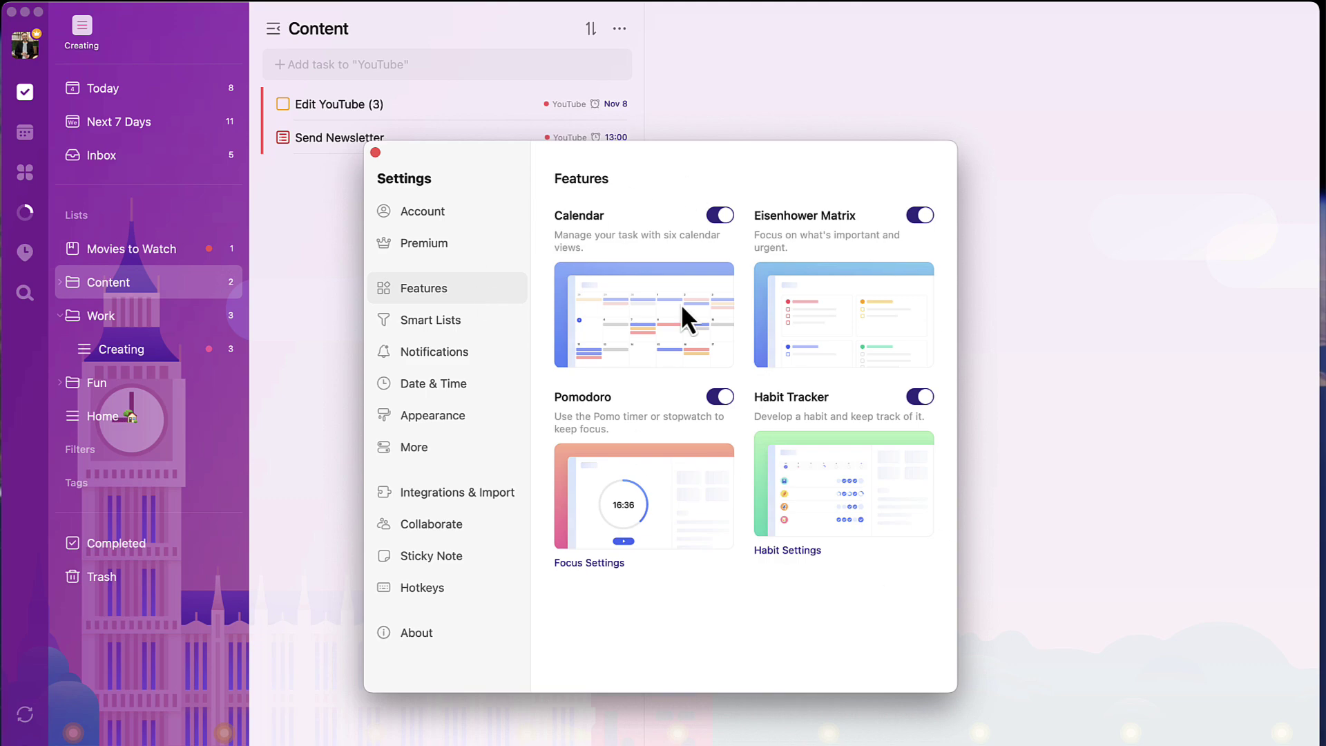
{"action": "left_click", "coordinate": [919, 216]}
{"action": "left_click", "coordinate": [472, 219]}
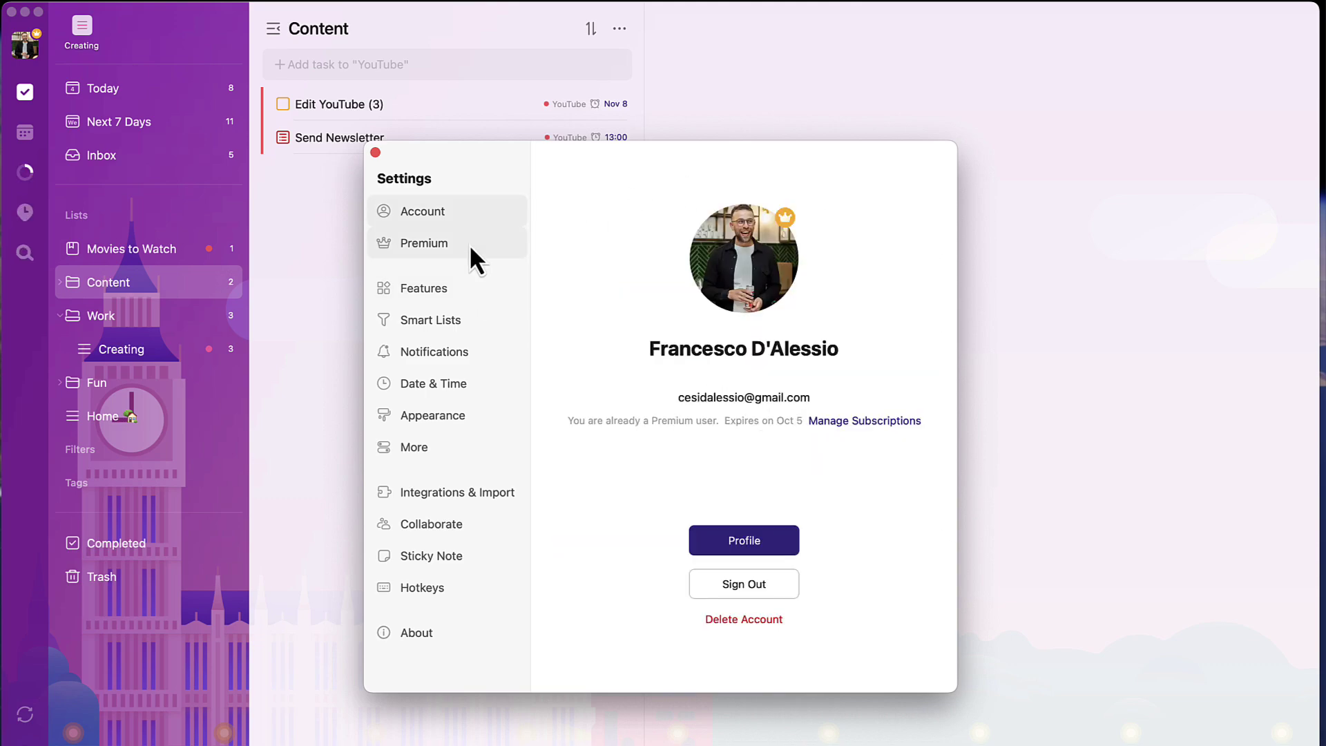
{"action": "left_click", "coordinate": [470, 248]}
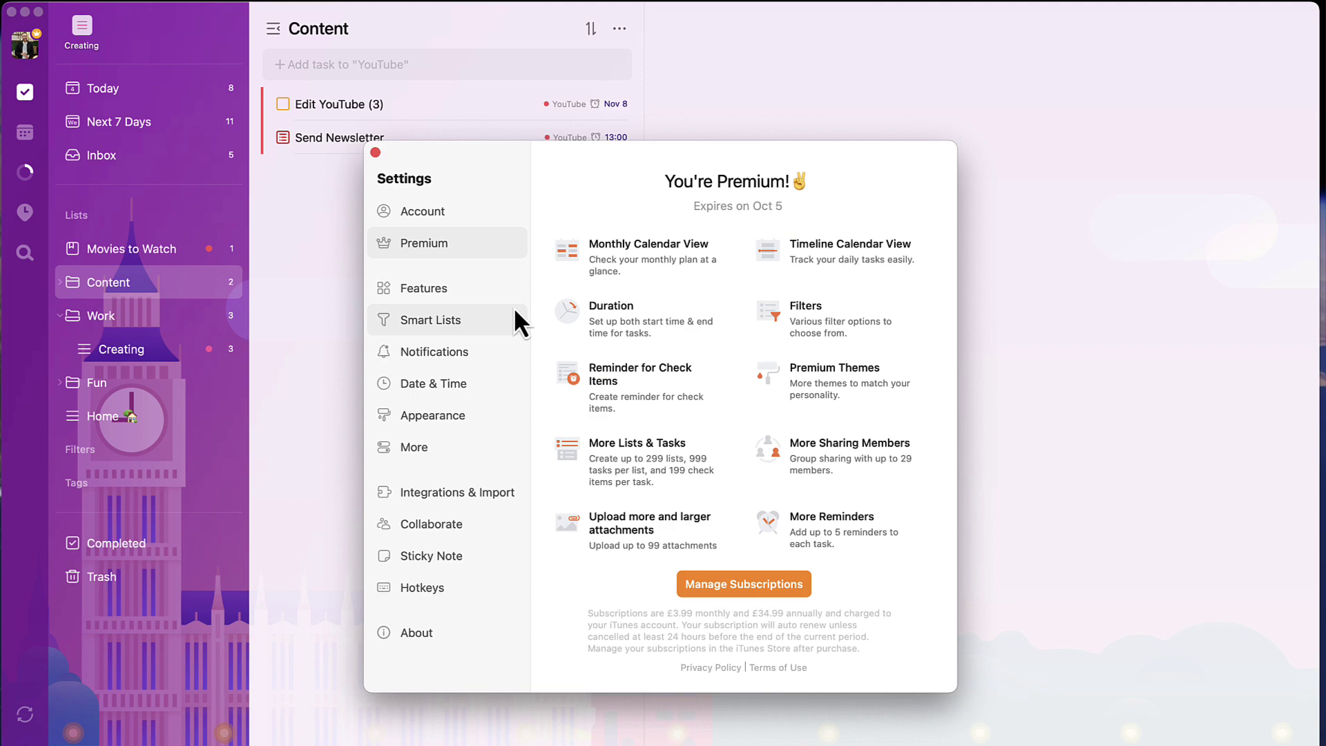
Step: Close Settings and return to the Next 7 Days board, scrolling it sideways
{"action": "left_click", "coordinate": [375, 152]}
{"action": "left_click", "coordinate": [128, 135]}
{"action": "scroll", "coordinate": [495, 287], "scroll_direction": "left", "scroll_amount": 3}
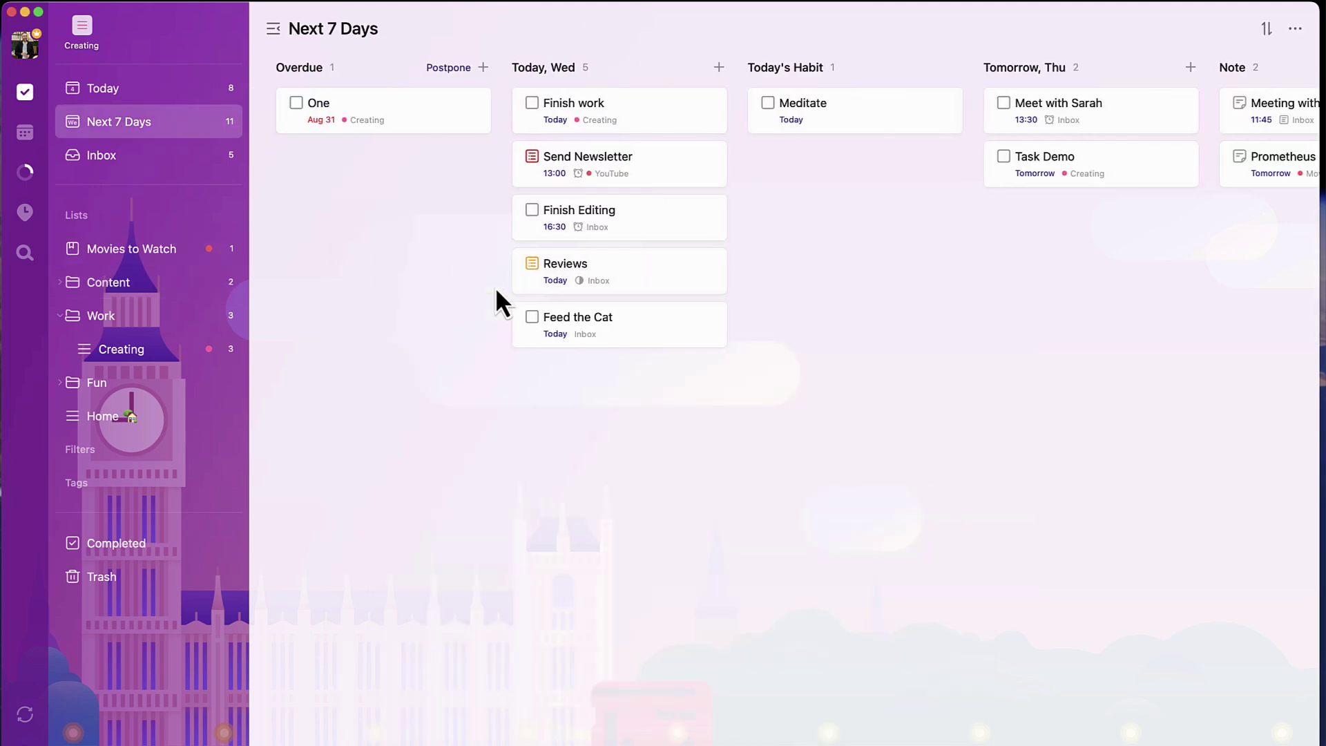
{"action": "scroll", "coordinate": [641, 283], "scroll_direction": "right", "scroll_amount": 3}
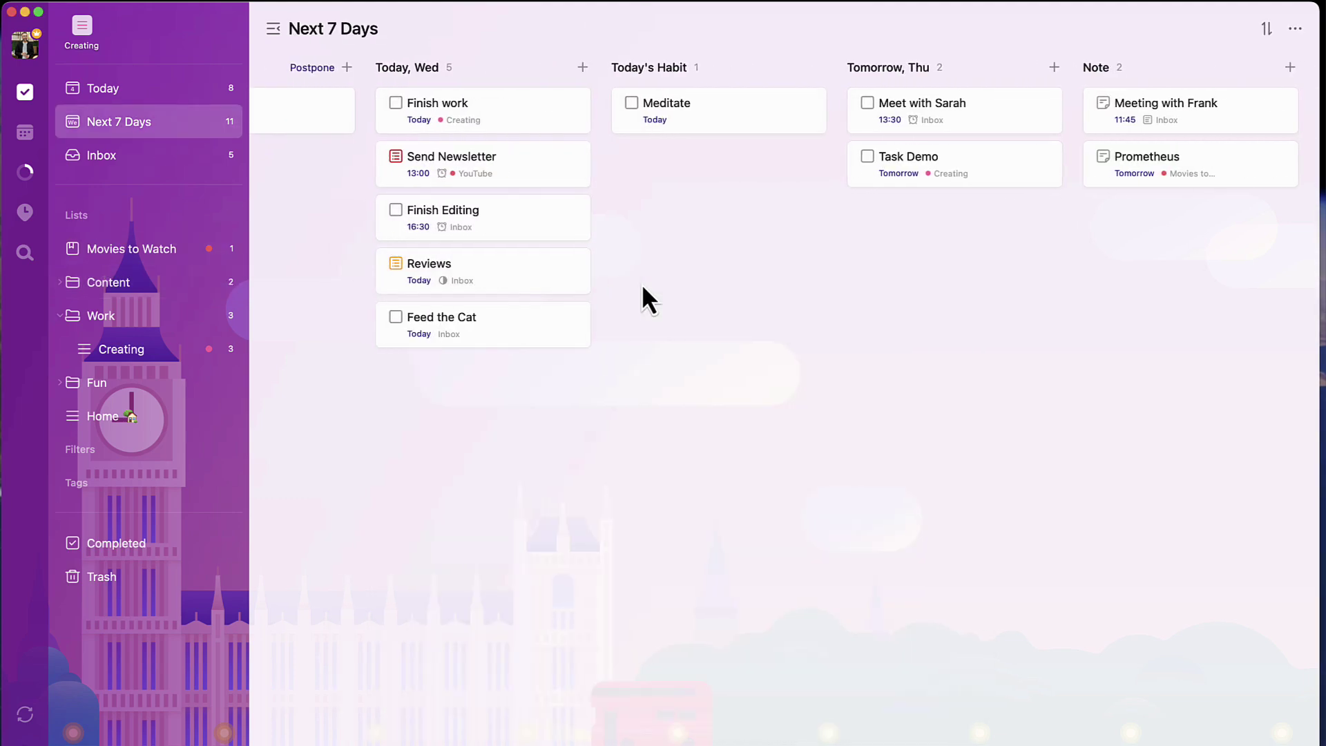
{"action": "scroll", "coordinate": [643, 290], "scroll_direction": "left", "scroll_amount": 3}
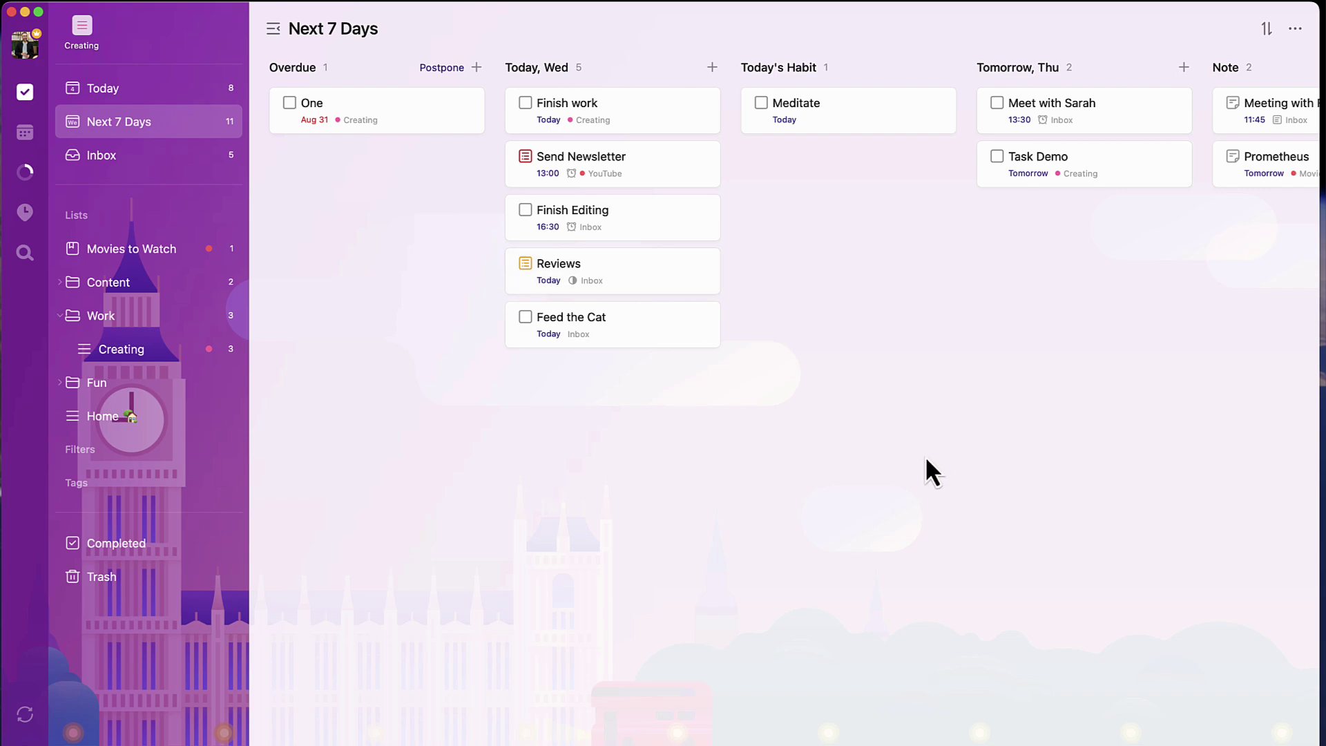